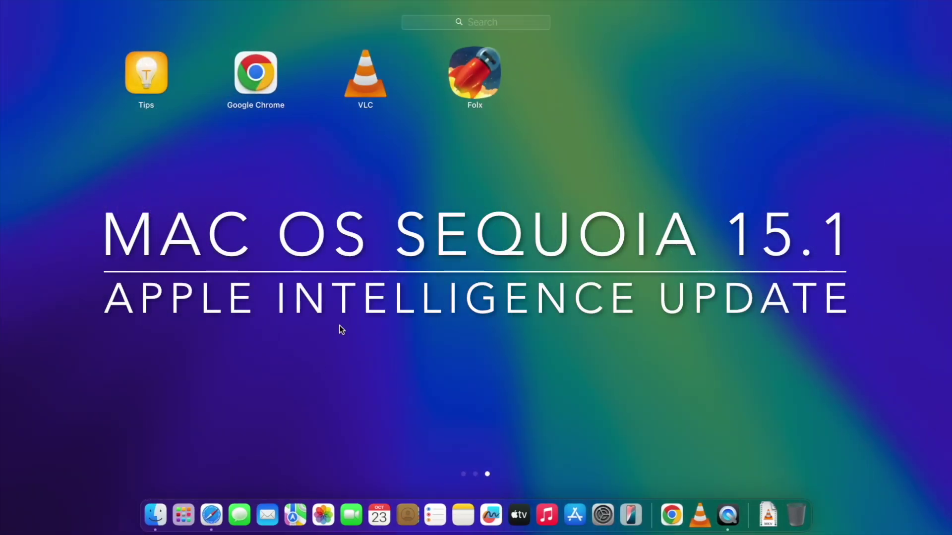
- Open About This Mac's full details, showing the Mac mini on macOS Sequoia 15.0.1
{"action": "left_click", "coordinate": [339, 325]}
{"action": "left_click", "coordinate": [16, 7]}
{"action": "left_click", "coordinate": [23, 26]}
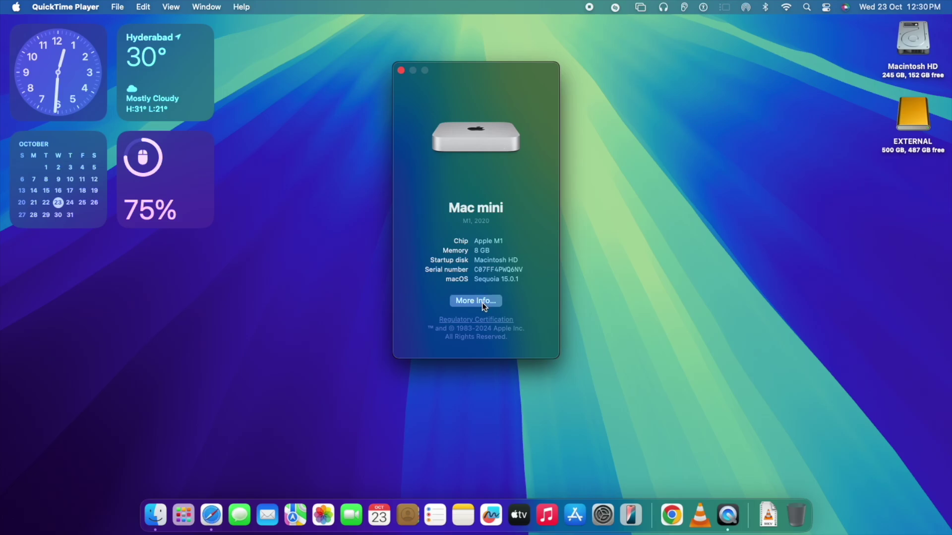
{"action": "left_click", "coordinate": [482, 301]}
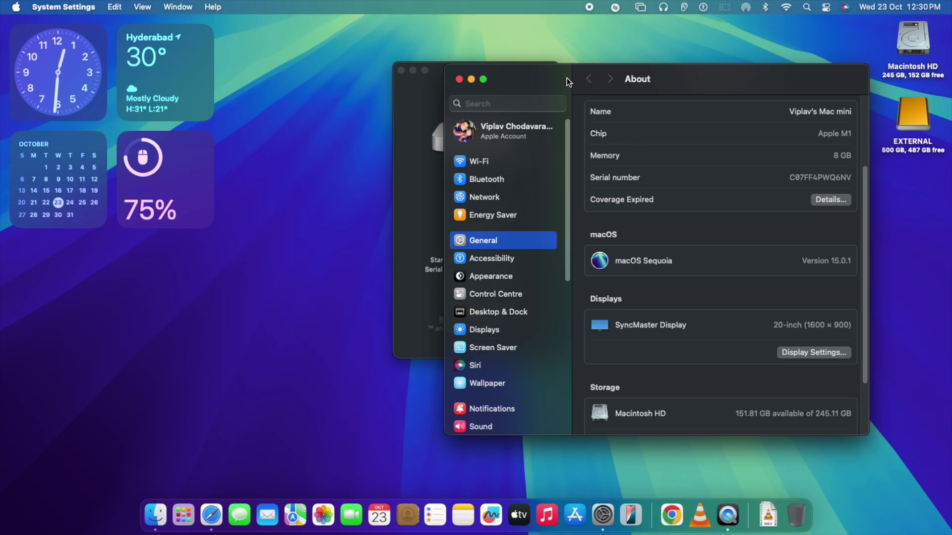
{"action": "left_click_drag", "start_coordinate": [567, 79], "coordinate": [382, 68]}
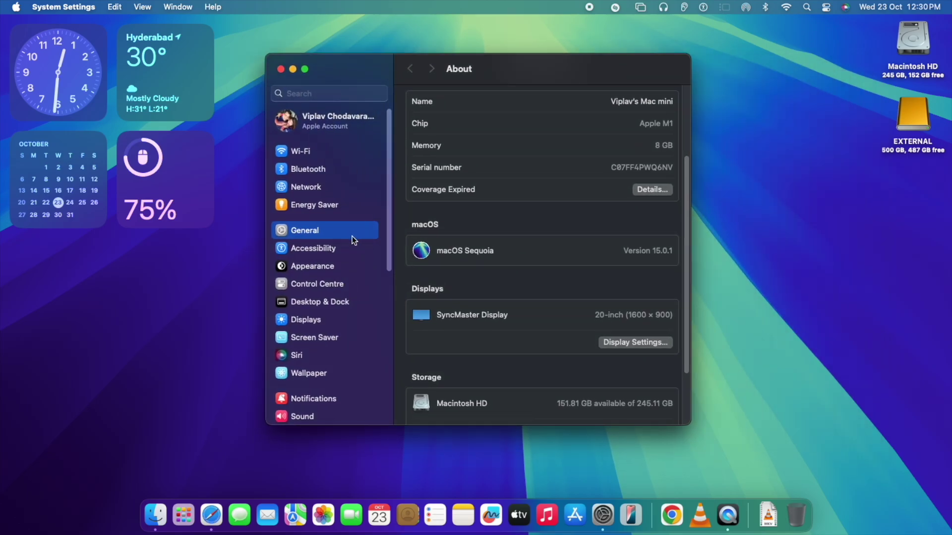
- In Software Update, switch the Beta Updates channel to macOS Sequoia Developer Beta
{"action": "left_click", "coordinate": [350, 240]}
{"action": "left_click", "coordinate": [350, 228]}
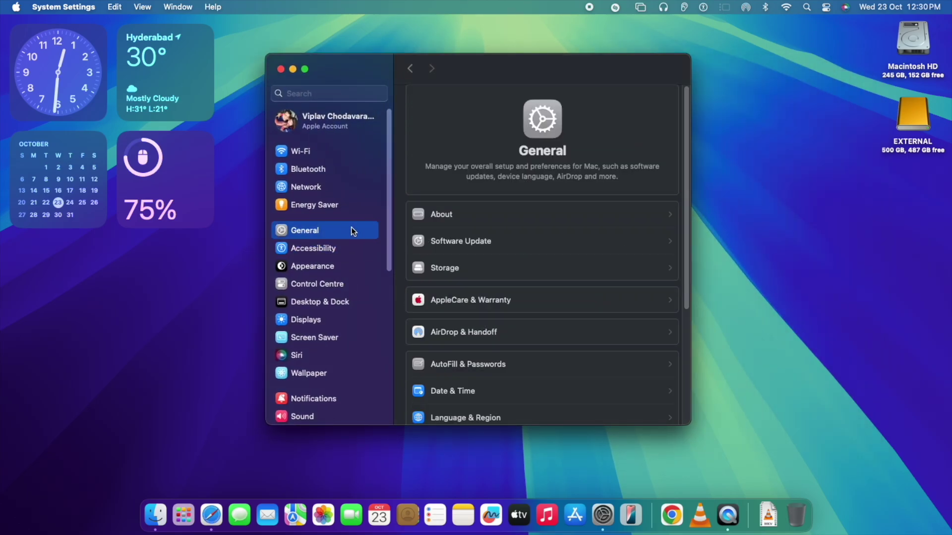
{"action": "left_click", "coordinate": [492, 242]}
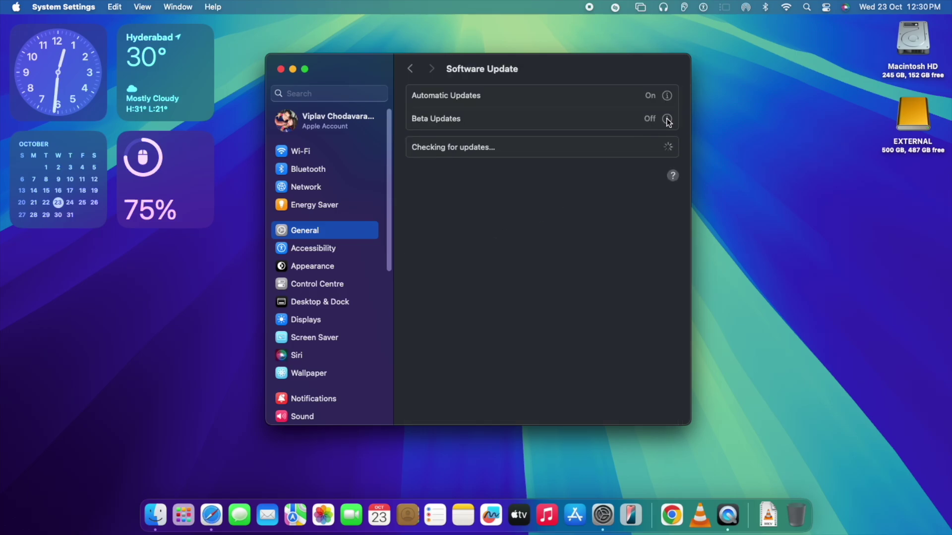
{"action": "left_click", "coordinate": [667, 119]}
{"action": "left_click", "coordinate": [586, 179]}
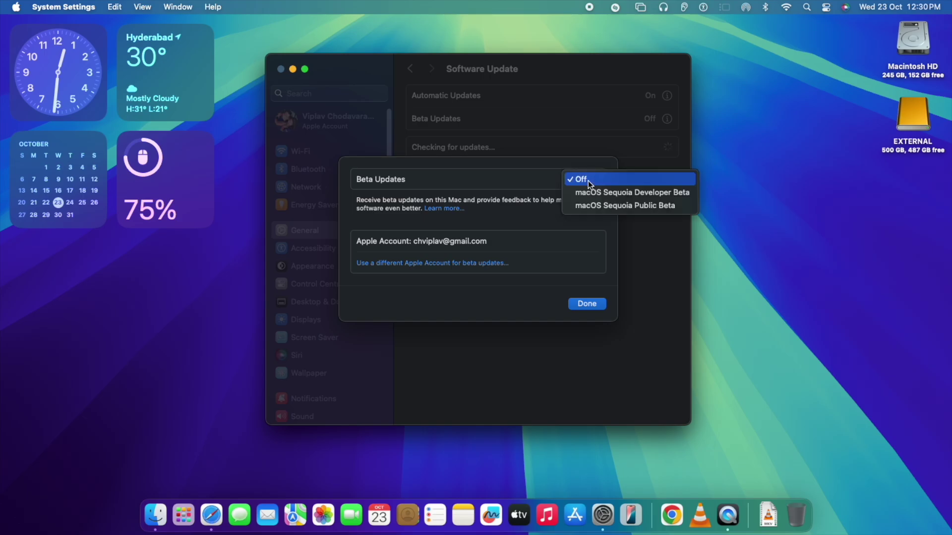
{"action": "left_click", "coordinate": [631, 194]}
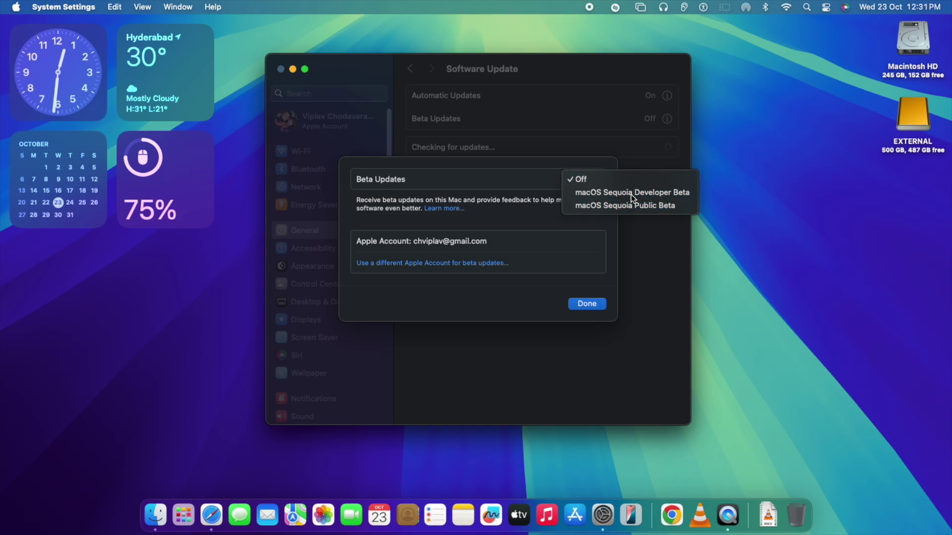
{"action": "left_click", "coordinate": [588, 303]}
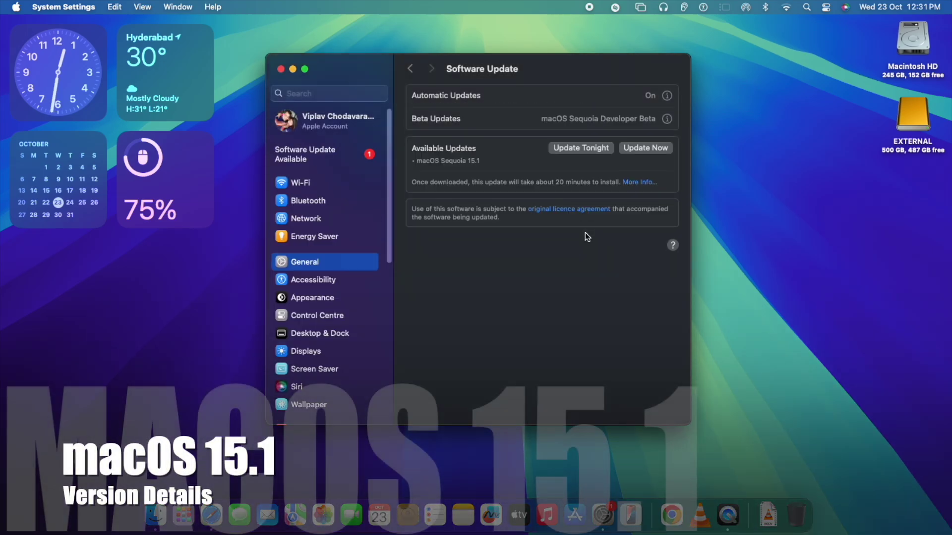
- Read the macOS Sequoia 15.1 update notes (2.93 GB, restart required), then close them
{"action": "left_click", "coordinate": [632, 181]}
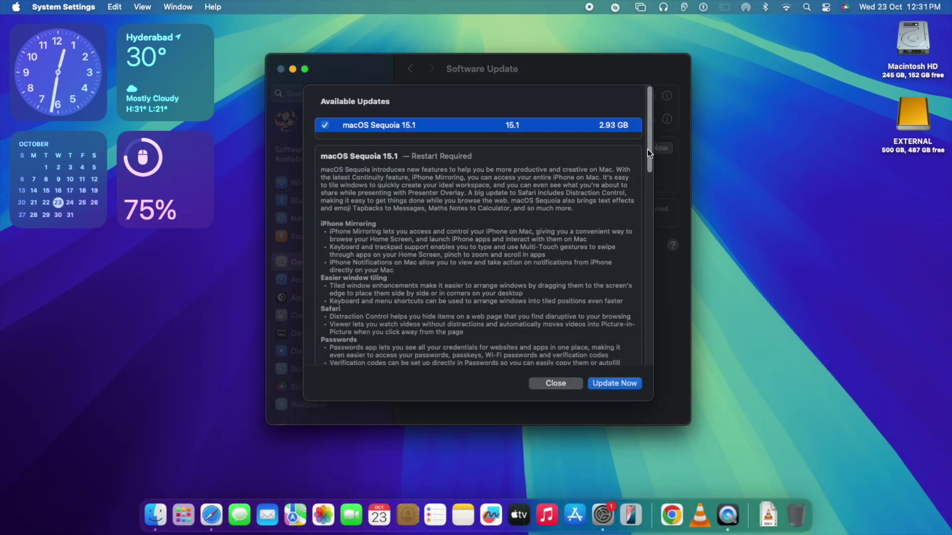
{"action": "mouse_move", "coordinate": [647, 152]}
{"action": "left_mouse_down"}
{"action": "mouse_move", "coordinate": [638, 266]}
{"action": "mouse_move", "coordinate": [660, 346]}
{"action": "mouse_move", "coordinate": [644, 147]}
{"action": "left_mouse_up"}
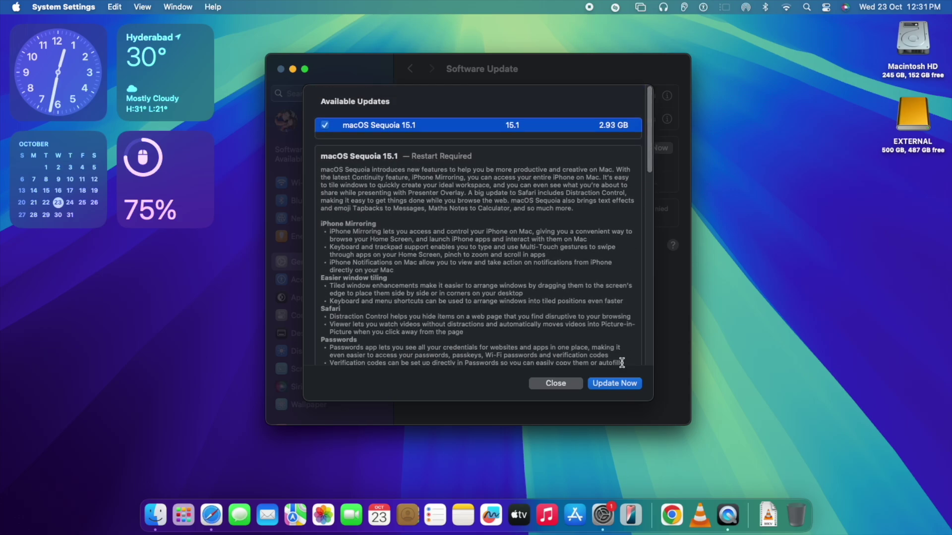
{"action": "left_click", "coordinate": [555, 384]}
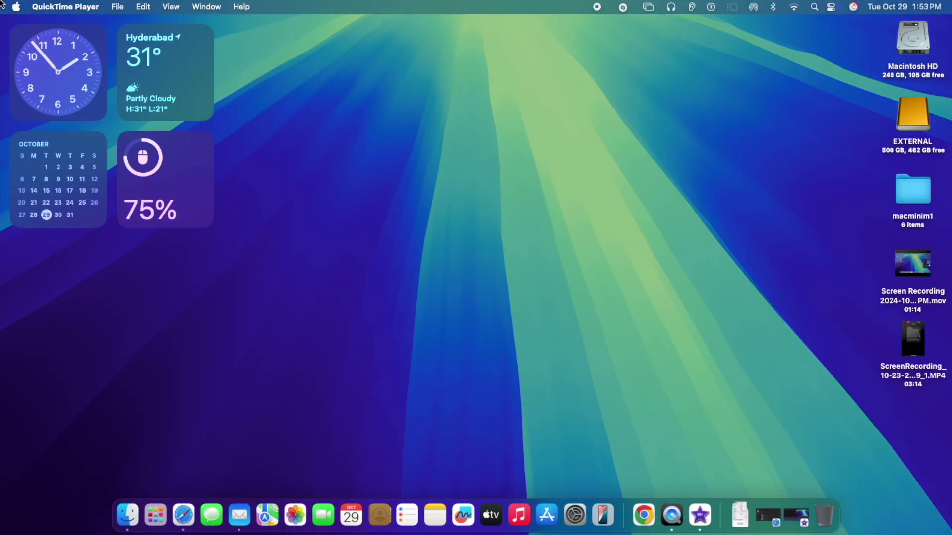
- Open About This Mac's full details and reveal the macOS 15.1 build number, 24B83
{"action": "left_click", "coordinate": [15, 7]}
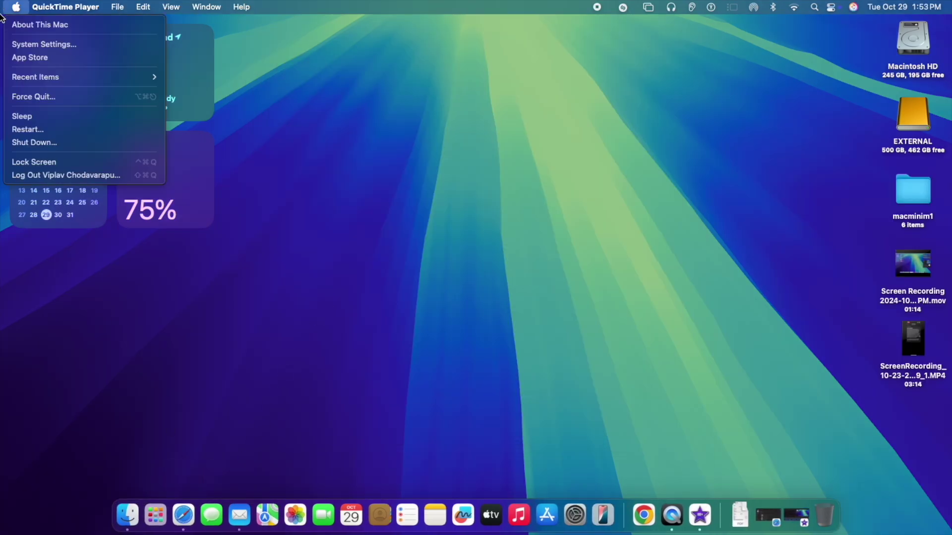
{"action": "left_click", "coordinate": [35, 24]}
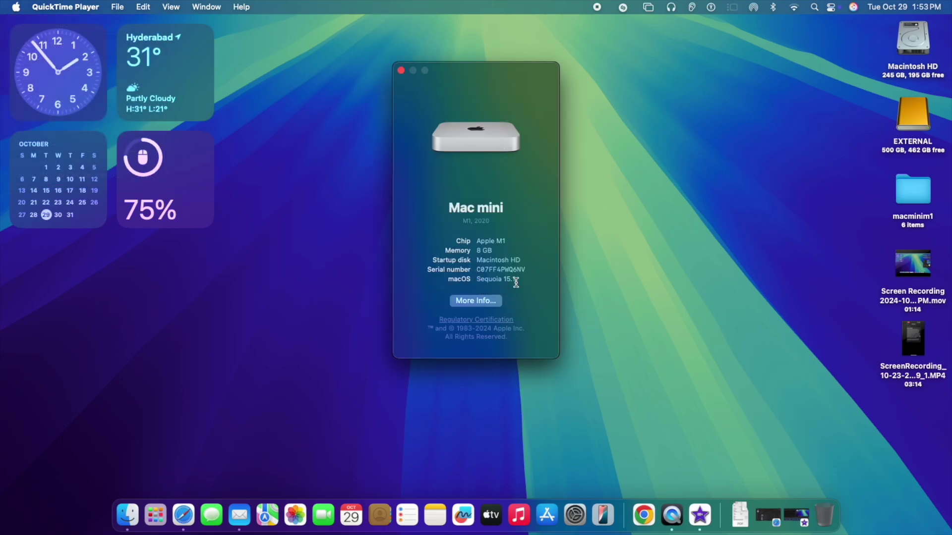
{"action": "left_click", "coordinate": [489, 301]}
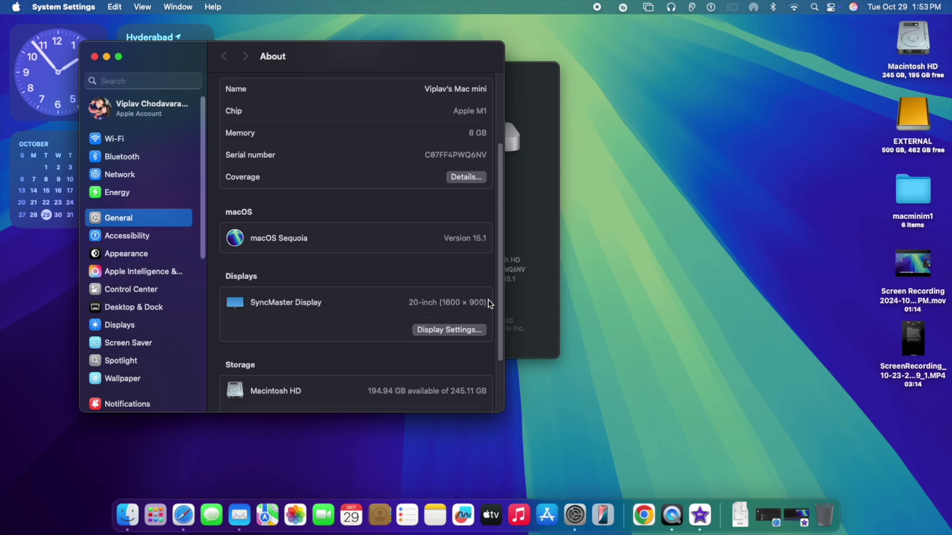
{"action": "left_click", "coordinate": [483, 243]}
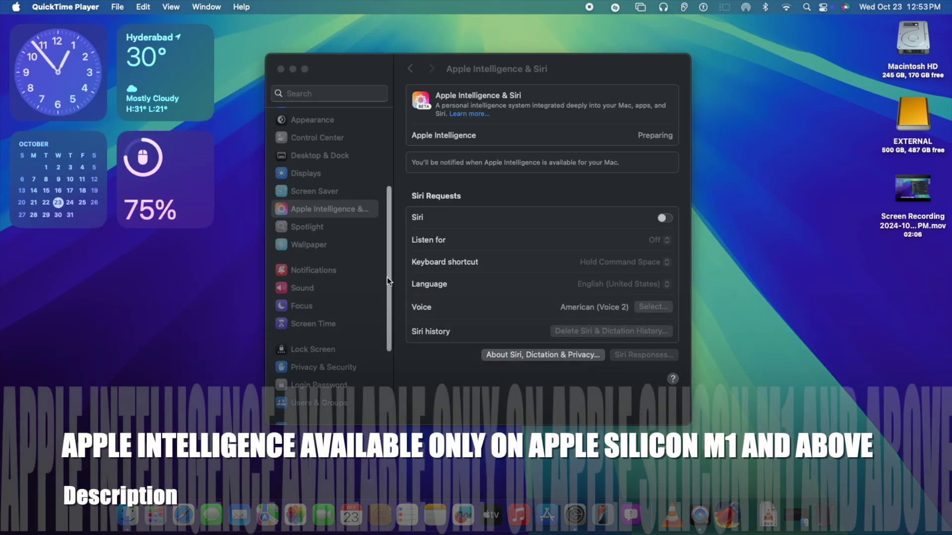
- Look over General's Language & Region page, then go back to Apple Intelligence & Siri
{"action": "left_click", "coordinate": [386, 279]}
{"action": "scroll", "coordinate": [386, 290], "scroll_direction": "down", "scroll_amount": 3}
{"action": "scroll", "coordinate": [379, 337], "scroll_direction": "down", "scroll_amount": 5}
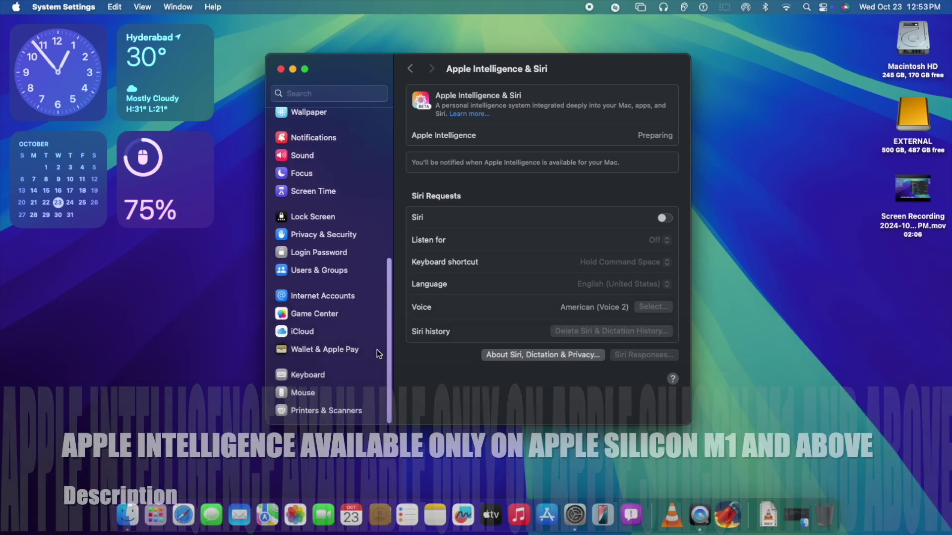
{"action": "scroll", "coordinate": [385, 280], "scroll_direction": "up", "scroll_amount": 6}
{"action": "scroll", "coordinate": [342, 179], "scroll_direction": "up", "scroll_amount": 3}
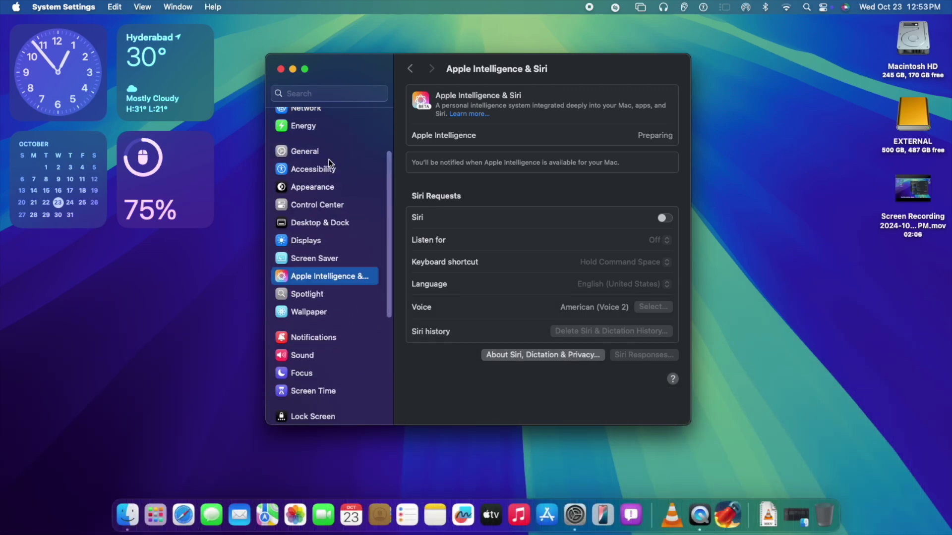
{"action": "left_click", "coordinate": [335, 152]}
{"action": "scroll", "coordinate": [487, 221], "scroll_direction": "down", "scroll_amount": 4}
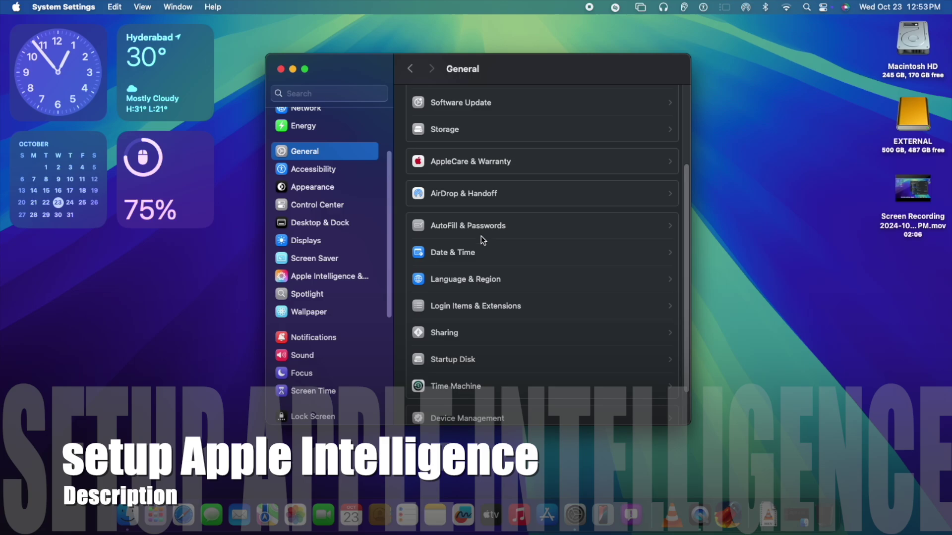
{"action": "left_click", "coordinate": [500, 284]}
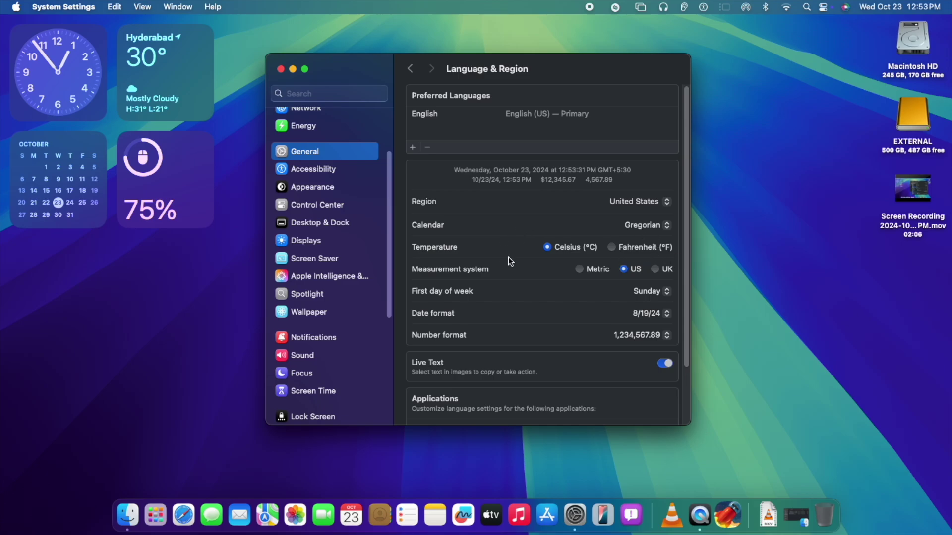
{"action": "left_click", "coordinate": [356, 273]}
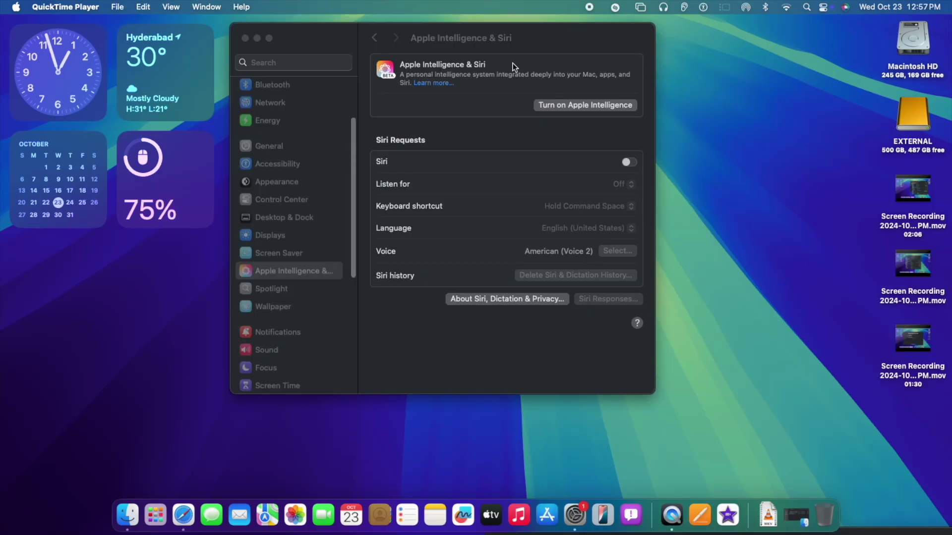
- Complete the Apple Intelligence setup pages, choosing Not Now for sharing Siri audio recordings
{"action": "left_click_drag", "start_coordinate": [540, 35], "coordinate": [555, 53]}
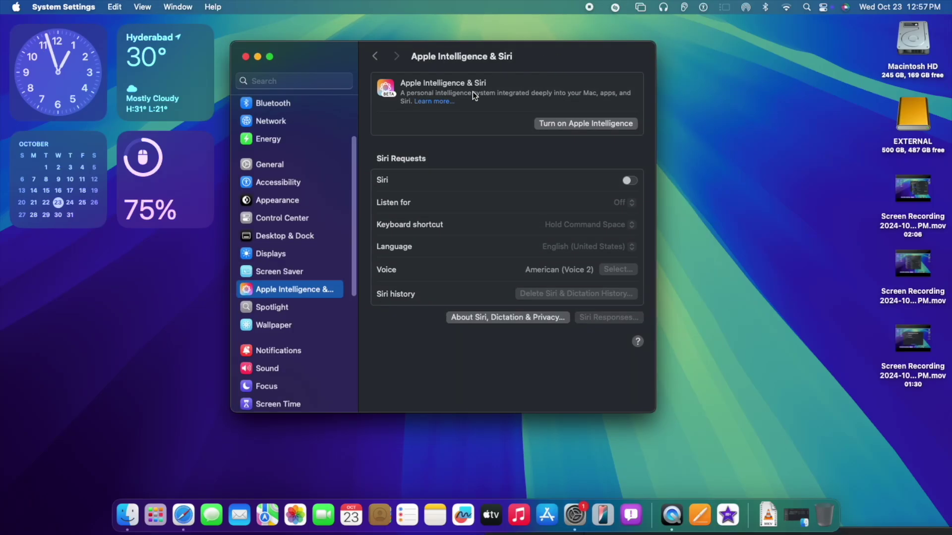
{"action": "left_click", "coordinate": [584, 125]}
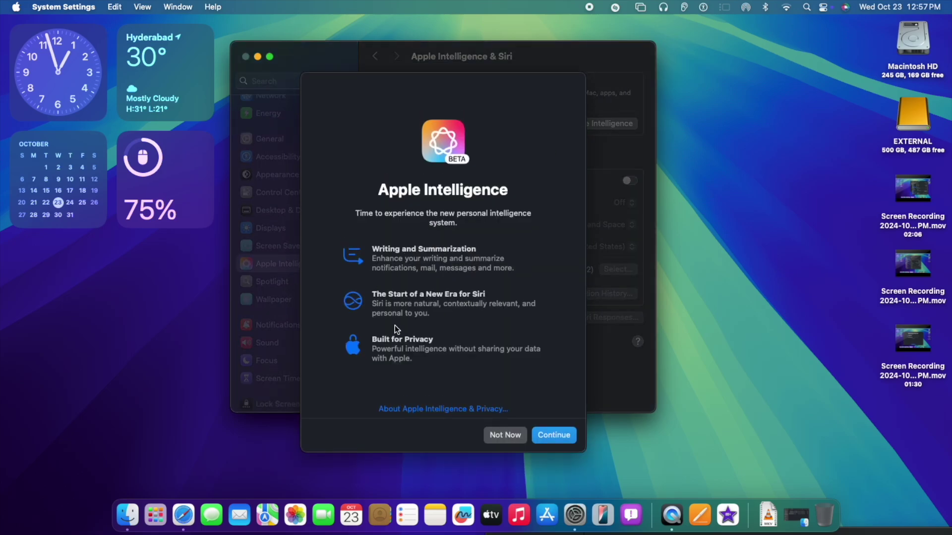
{"action": "left_click", "coordinate": [540, 439]}
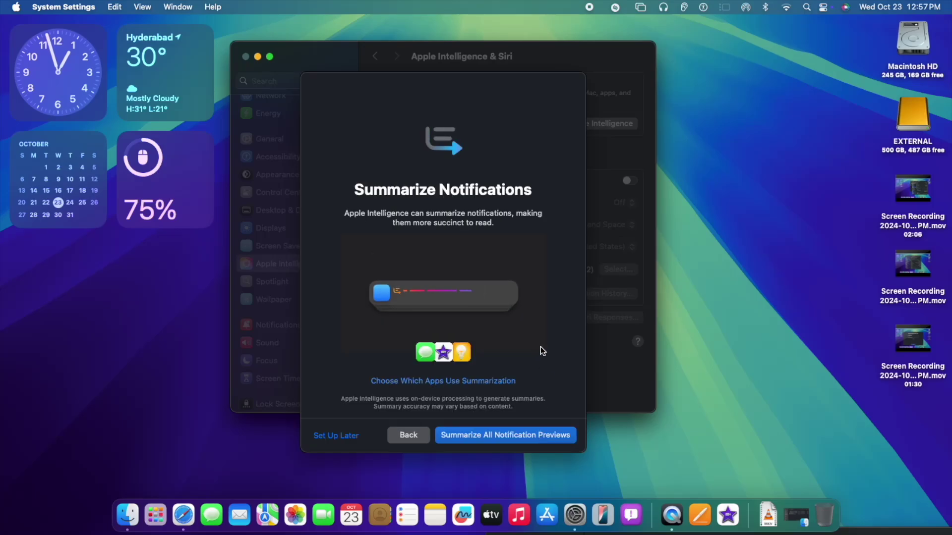
{"action": "left_click", "coordinate": [348, 437]}
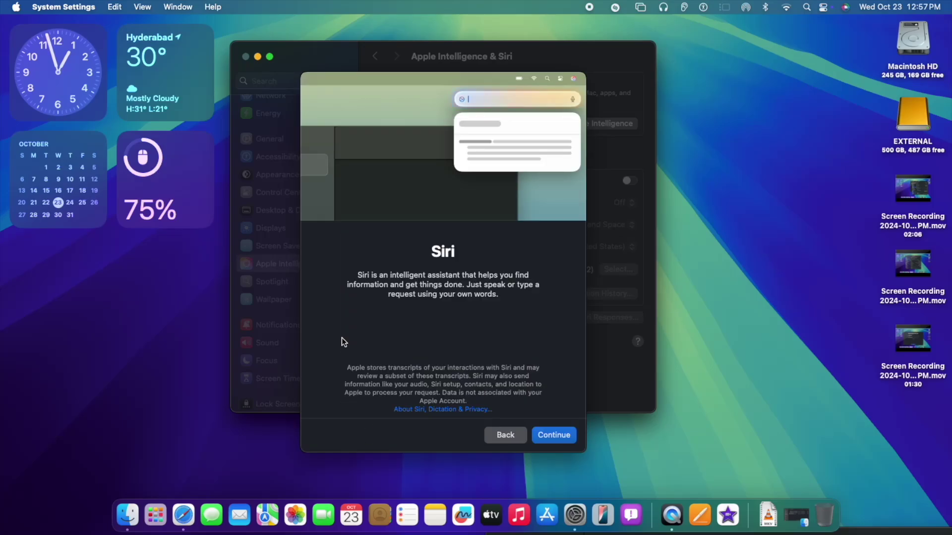
{"action": "left_click", "coordinate": [540, 435]}
{"action": "left_click", "coordinate": [411, 251]}
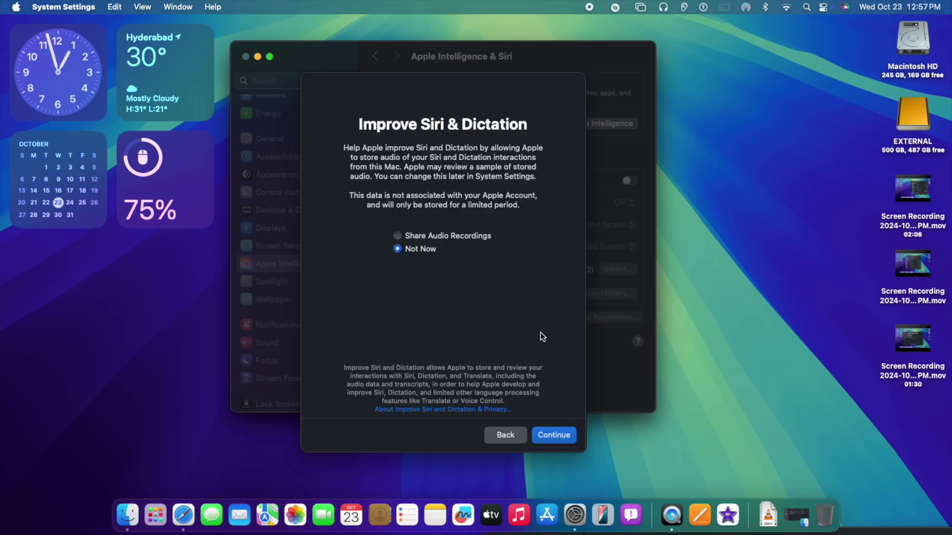
{"action": "left_click", "coordinate": [571, 438]}
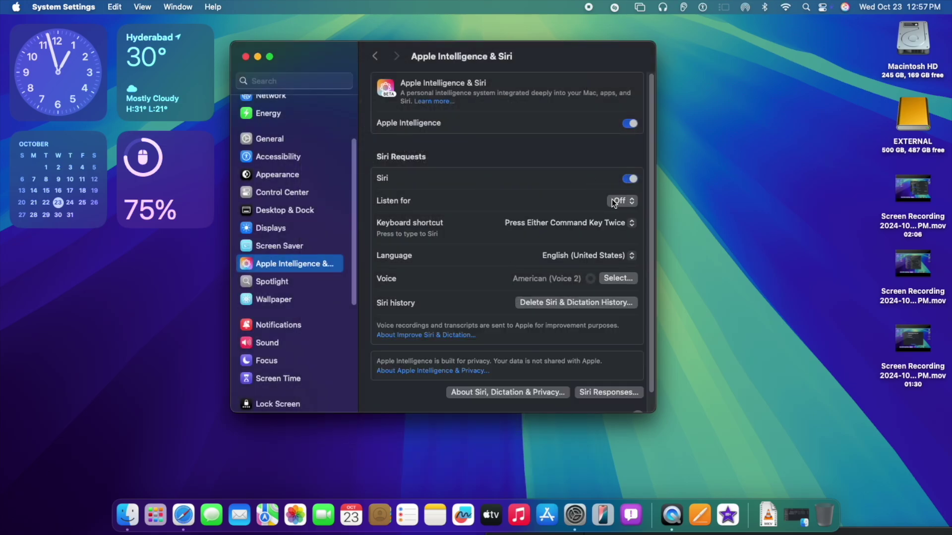
- Look at the Siri voice feedback options and close them without changes
{"action": "scroll", "coordinate": [605, 220], "scroll_direction": "down", "scroll_amount": 1}
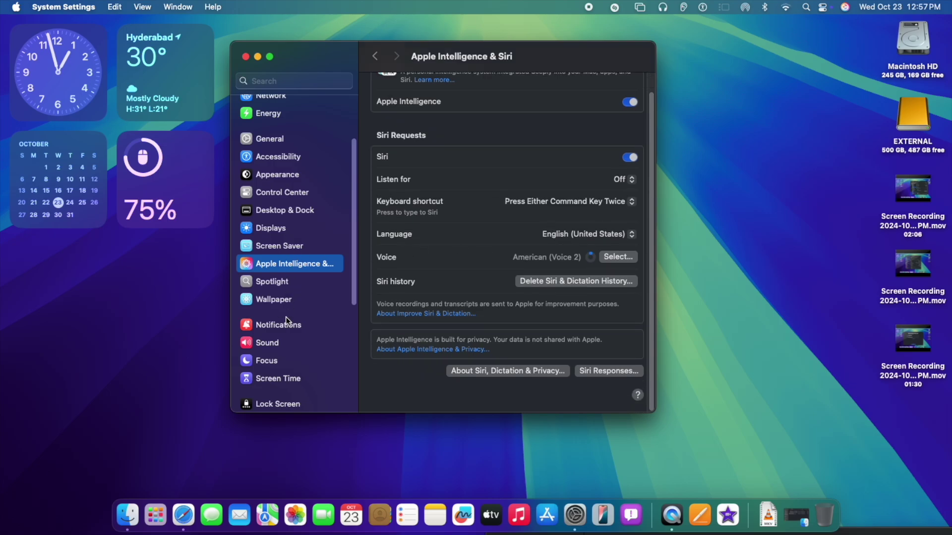
{"action": "scroll", "coordinate": [285, 317], "scroll_direction": "down", "scroll_amount": 3}
{"action": "left_click", "coordinate": [589, 371]}
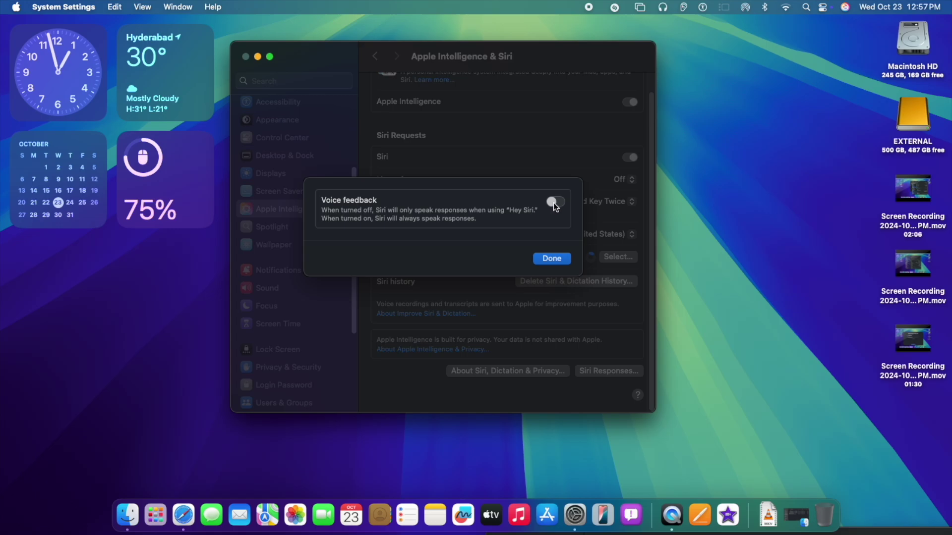
{"action": "left_click", "coordinate": [552, 260]}
- In Siri Responses, switch Voice feedback on and confirm with Done
{"action": "scroll", "coordinate": [324, 257], "scroll_direction": "down", "scroll_amount": 5}
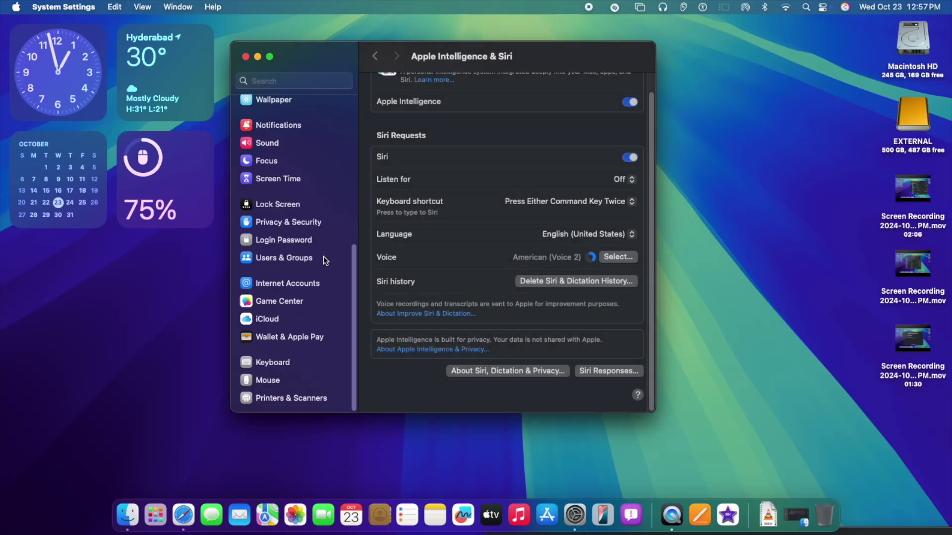
{"action": "scroll", "coordinate": [324, 257], "scroll_direction": "up", "scroll_amount": 6}
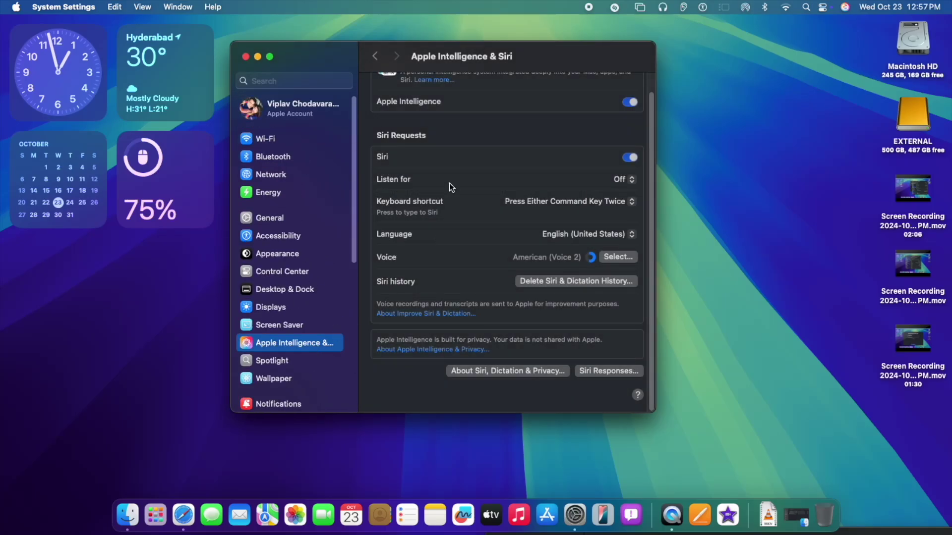
{"action": "scroll", "coordinate": [449, 183], "scroll_direction": "up", "scroll_amount": 1}
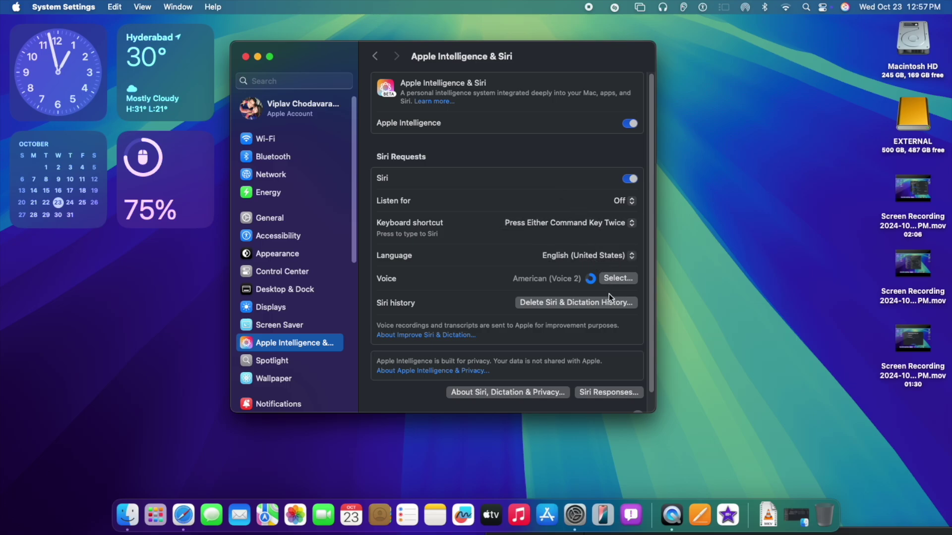
{"action": "scroll", "coordinate": [563, 335], "scroll_direction": "down", "scroll_amount": 1}
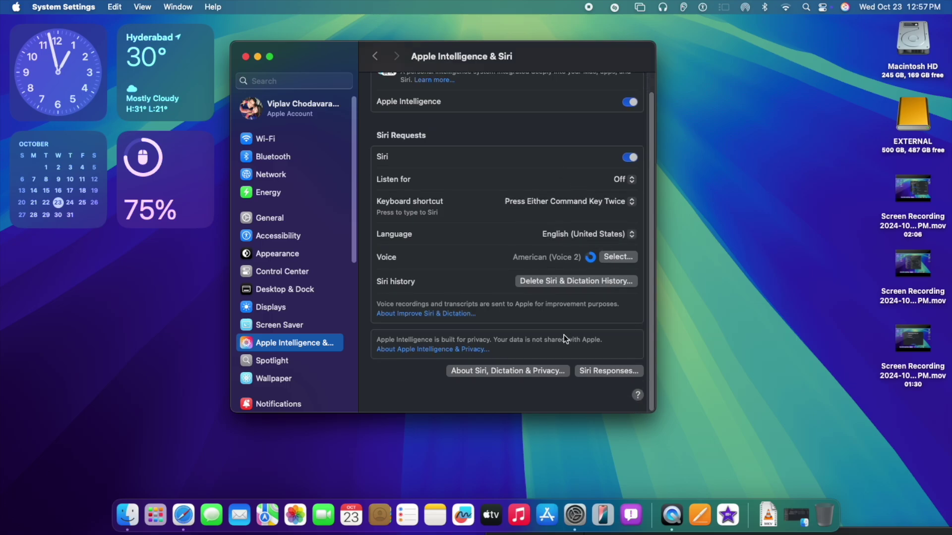
{"action": "left_click", "coordinate": [594, 372]}
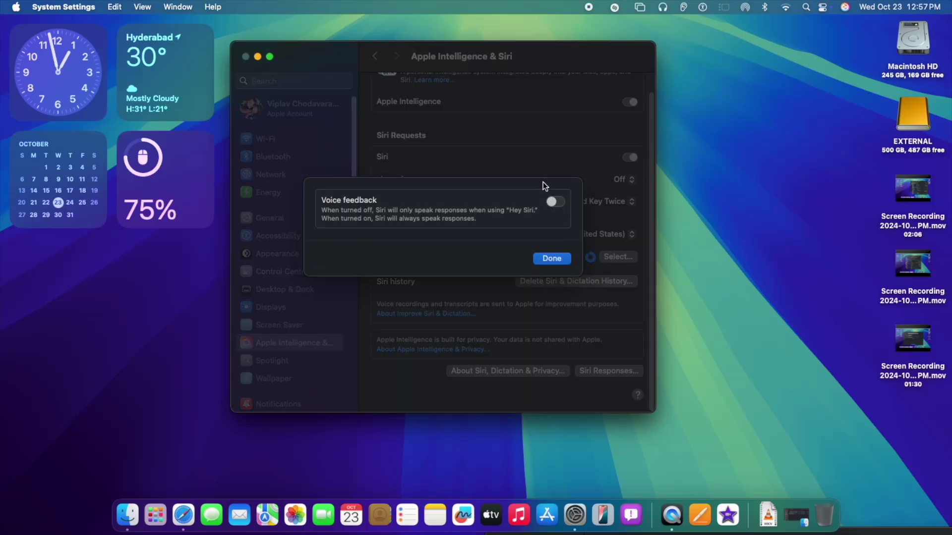
{"action": "left_click", "coordinate": [555, 201]}
{"action": "left_click", "coordinate": [552, 259]}
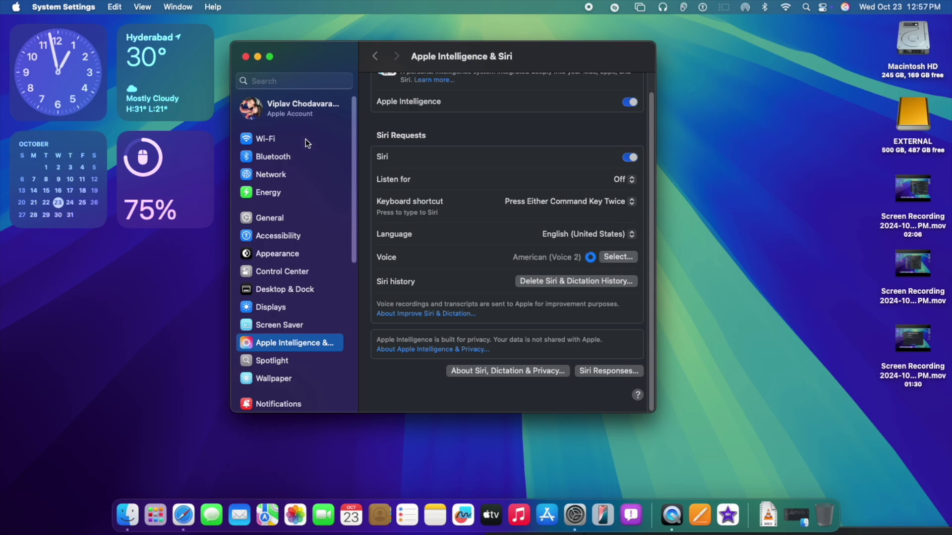
- Search settings for 'siri' and browse the Siri, Type to Siri and atypical speech results
{"action": "left_click", "coordinate": [300, 88]}
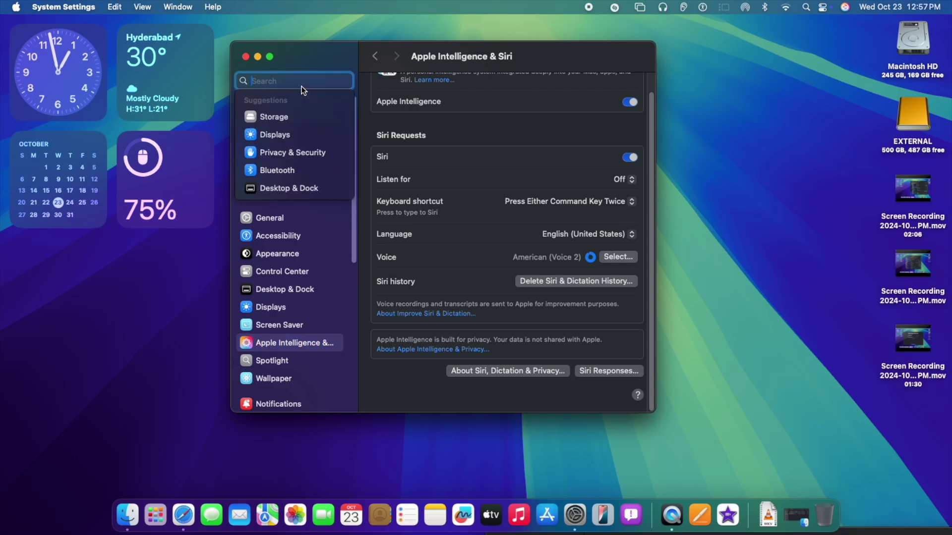
{"action": "type", "text": "siri"}
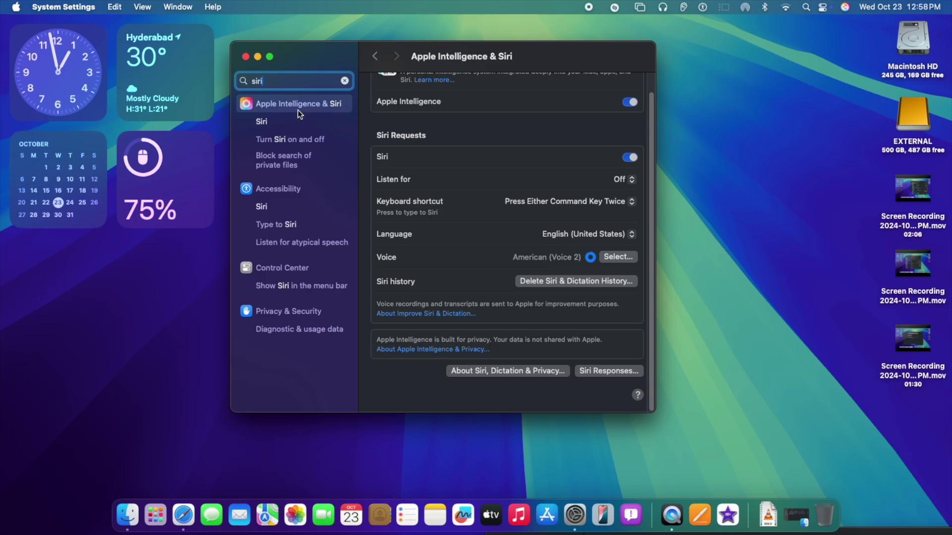
{"action": "left_click", "coordinate": [296, 123]}
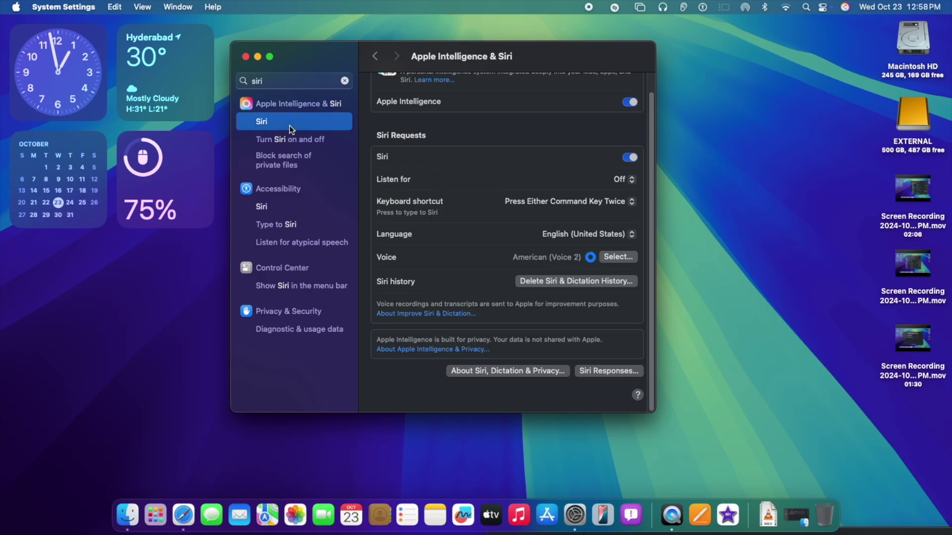
{"action": "left_click", "coordinate": [292, 204]}
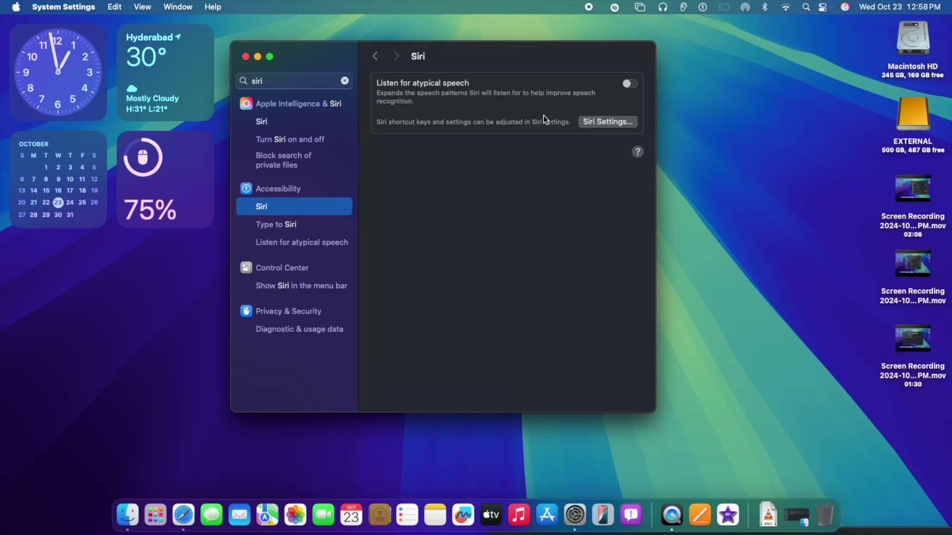
{"action": "left_click", "coordinate": [609, 123]}
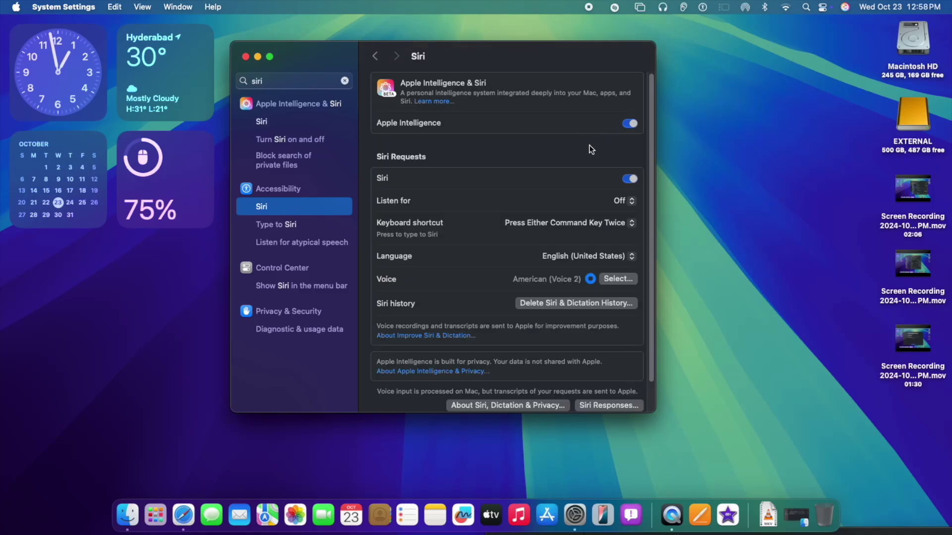
{"action": "left_click", "coordinate": [326, 222]}
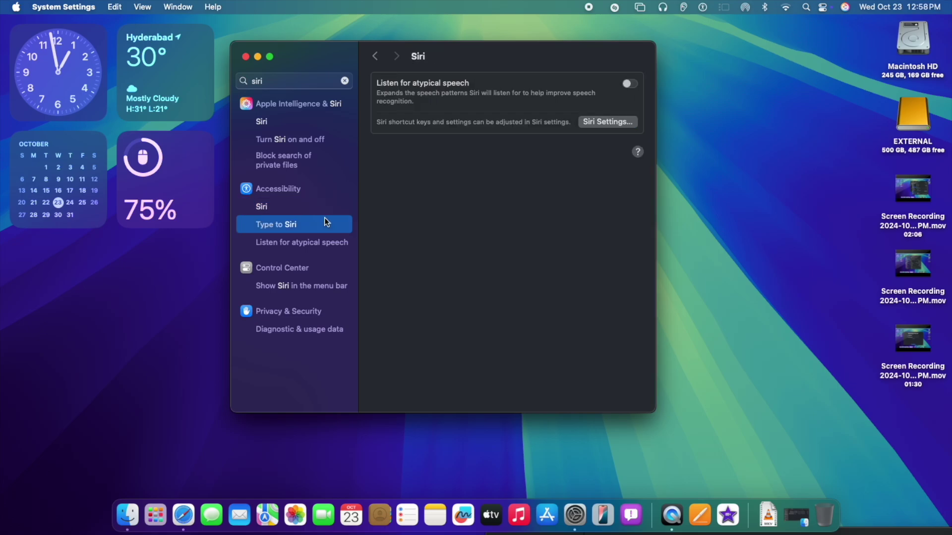
{"action": "left_click", "coordinate": [307, 243]}
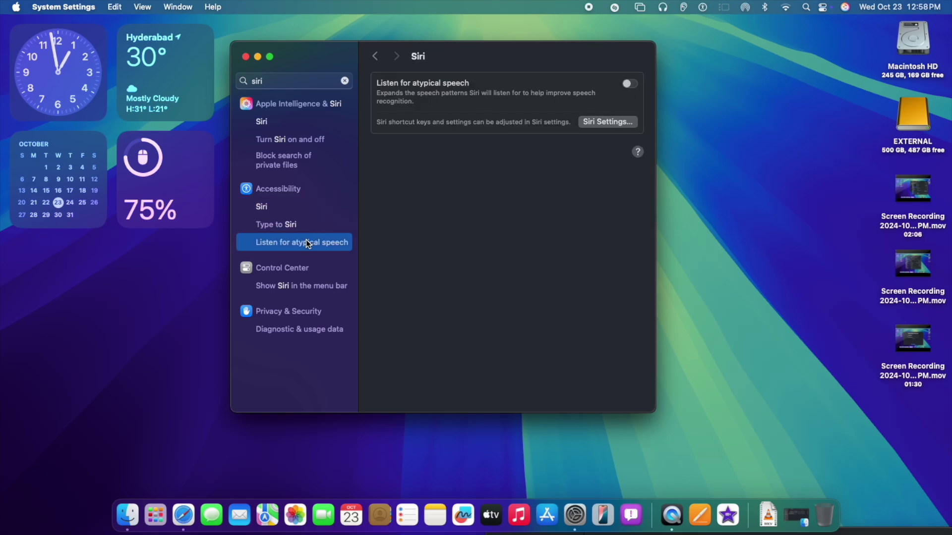
- In Control Center settings, keep Siri set to Show in Menu Bar
{"action": "left_click", "coordinate": [297, 287]}
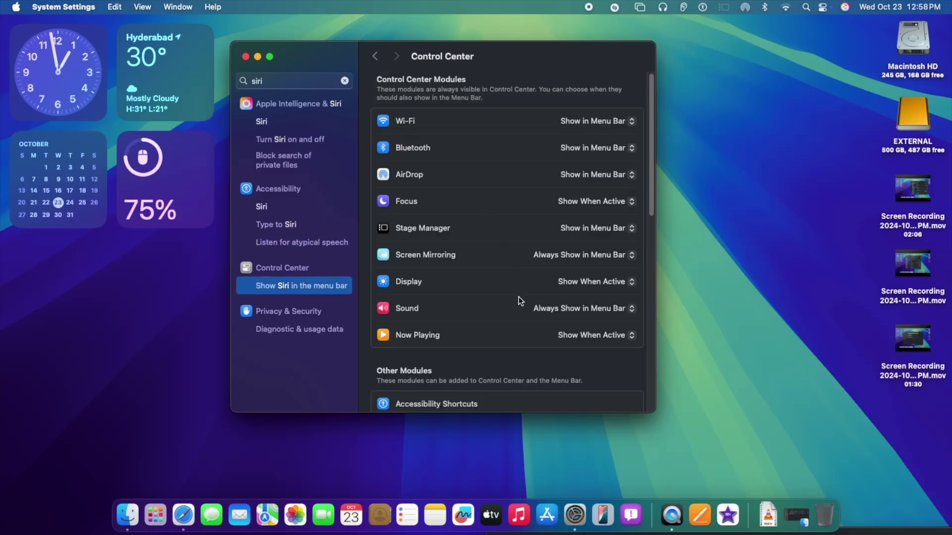
{"action": "scroll", "coordinate": [552, 311], "scroll_direction": "down", "scroll_amount": 8}
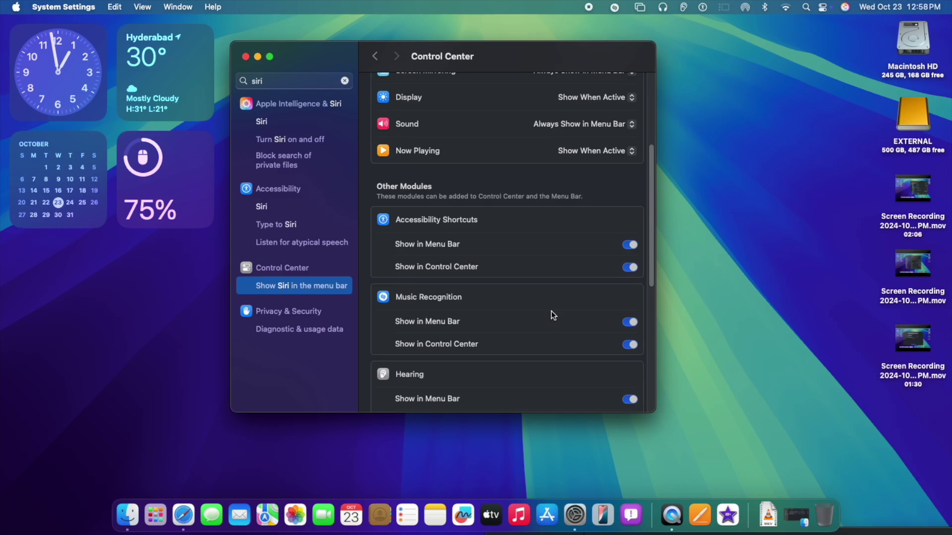
{"action": "scroll", "coordinate": [553, 315], "scroll_direction": "down", "scroll_amount": 8}
{"action": "scroll", "coordinate": [554, 316], "scroll_direction": "down", "scroll_amount": 4}
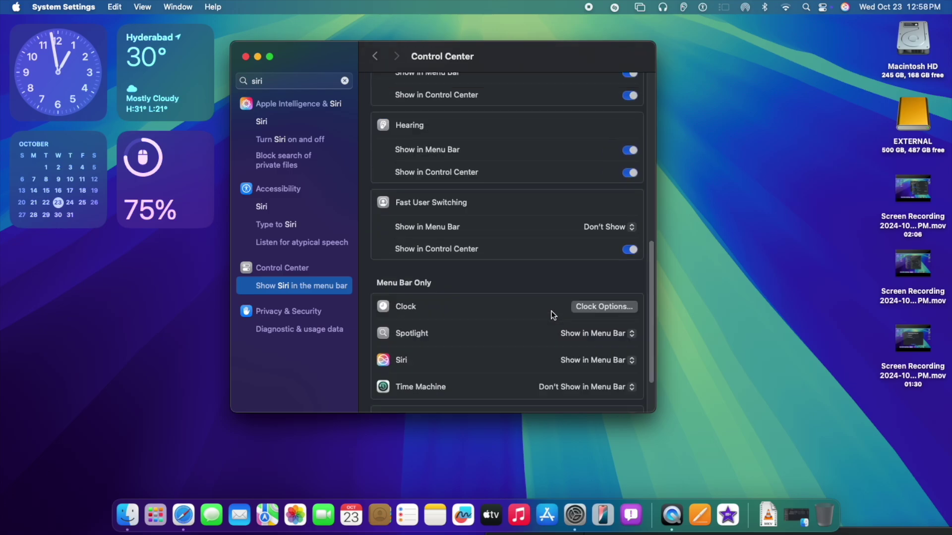
{"action": "left_click", "coordinate": [609, 325]}
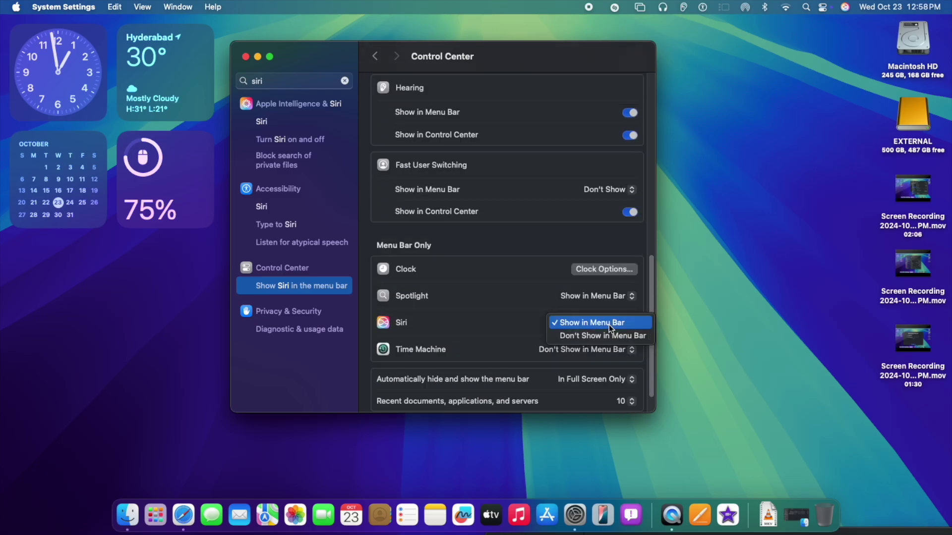
{"action": "left_click", "coordinate": [608, 323]}
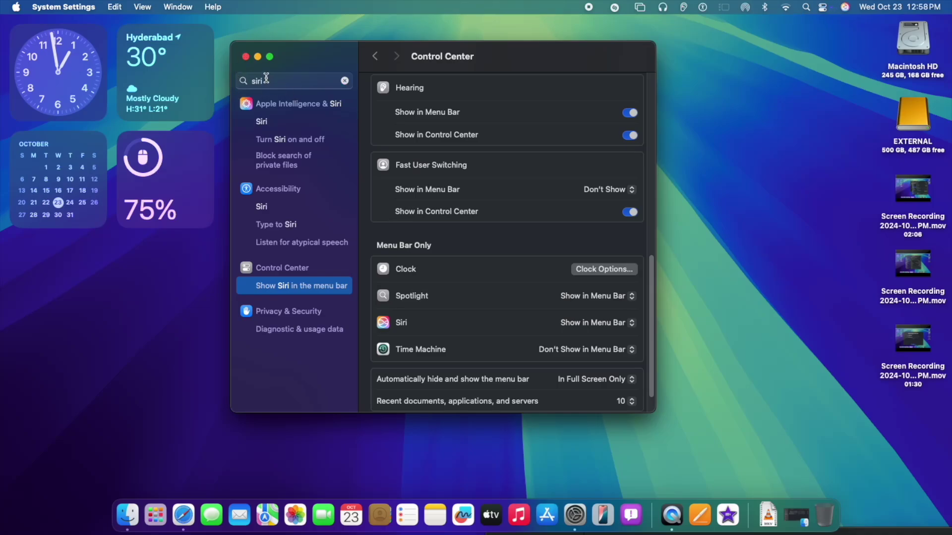
- Clear the 'siri' search, revisit Apple Intelligence & Siri, and close System Settings
{"action": "left_click", "coordinate": [345, 80]}
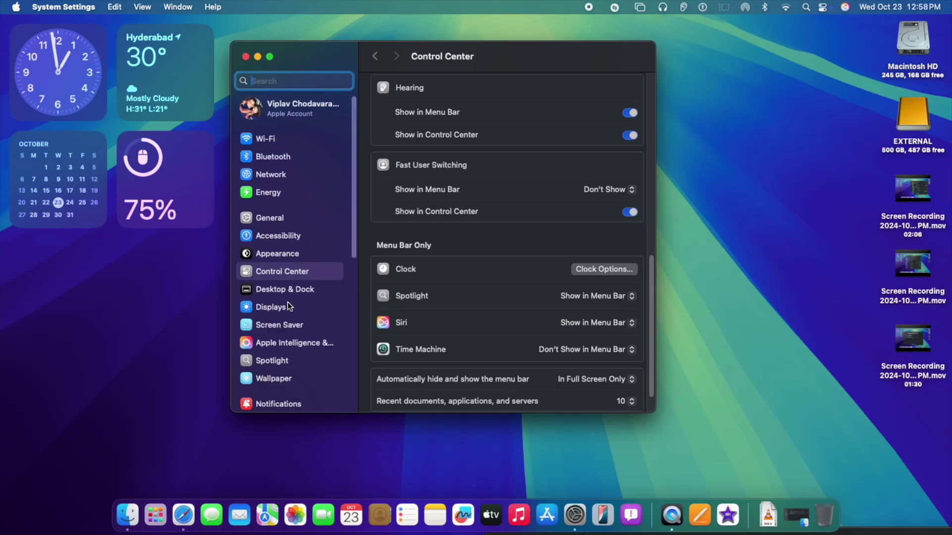
{"action": "left_click", "coordinate": [287, 344]}
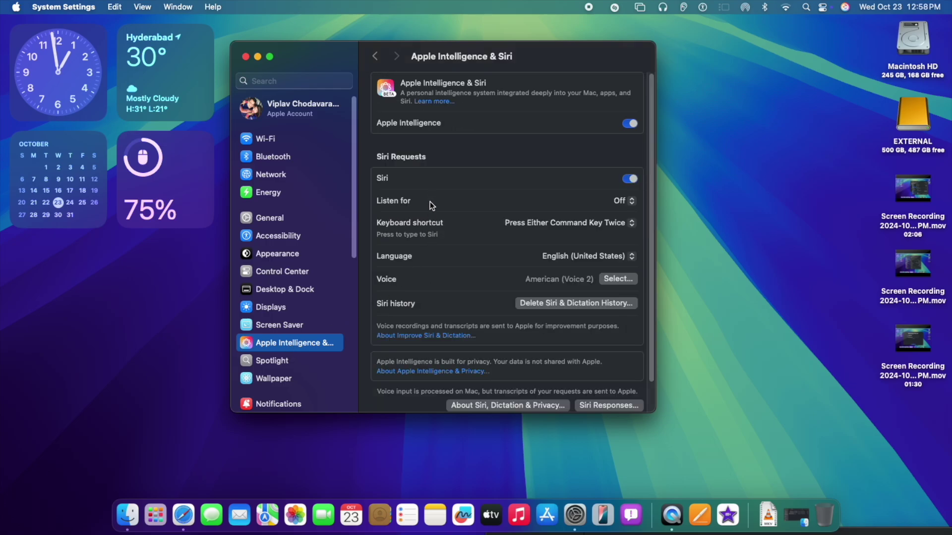
{"action": "scroll", "coordinate": [430, 203], "scroll_direction": "down", "scroll_amount": 2}
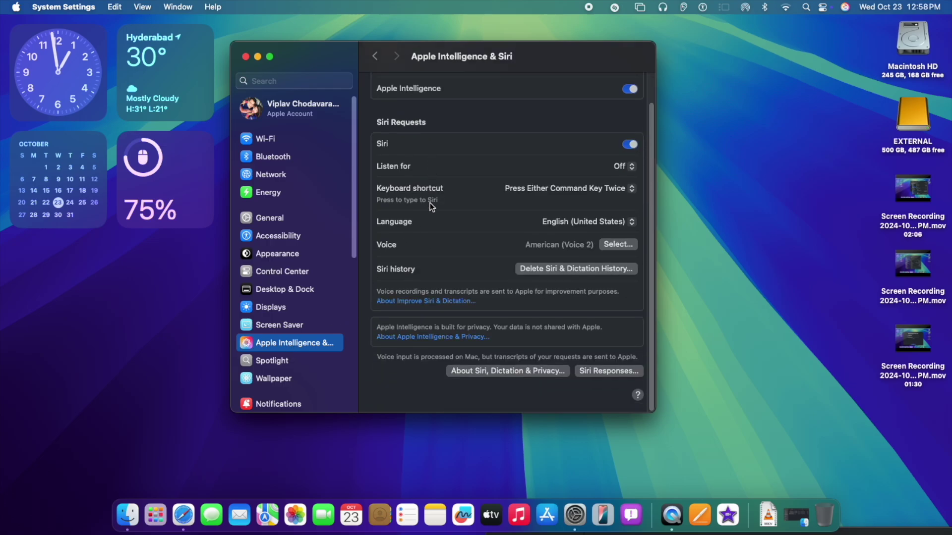
{"action": "scroll", "coordinate": [429, 204], "scroll_direction": "up", "scroll_amount": 2}
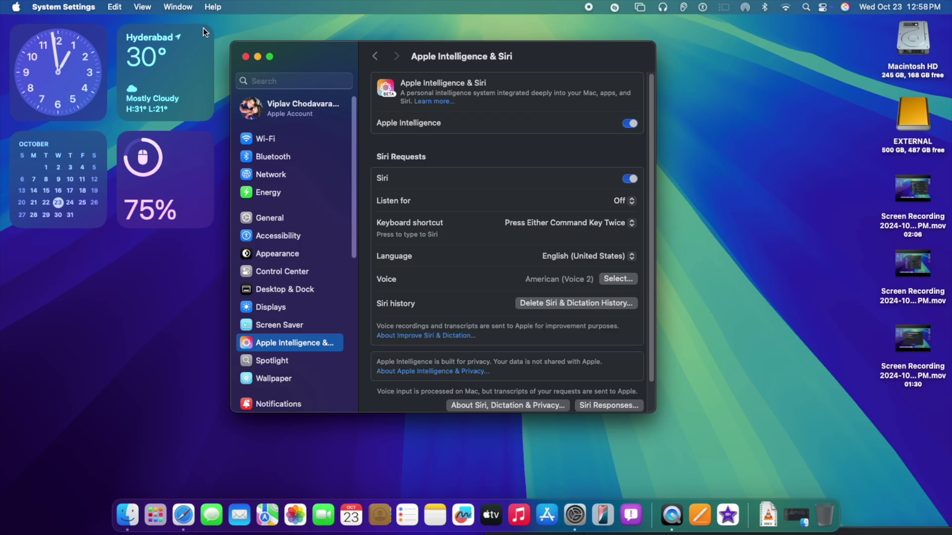
{"action": "left_click", "coordinate": [245, 57]}
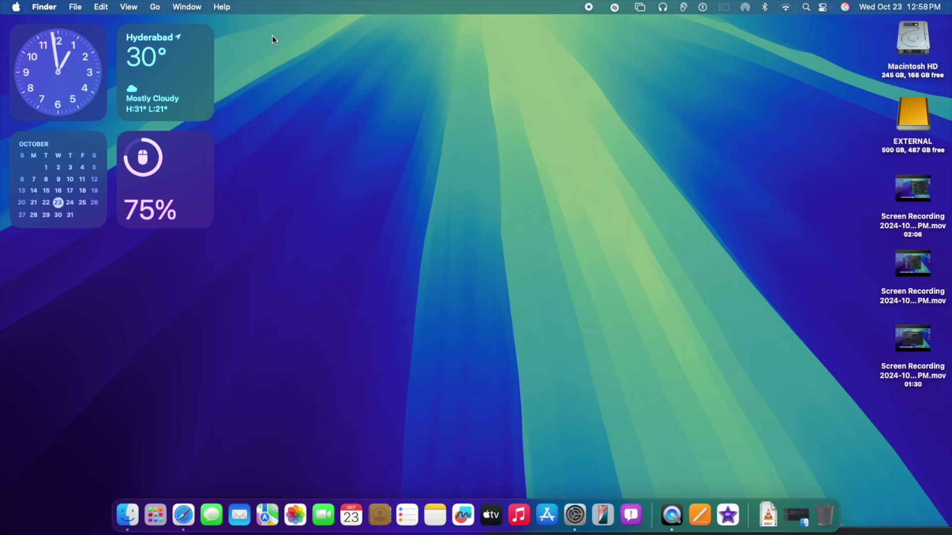
- Ask Type to Siri 'how is the weather today' and then 'how are you'
{"action": "left_click", "coordinate": [846, 7]}
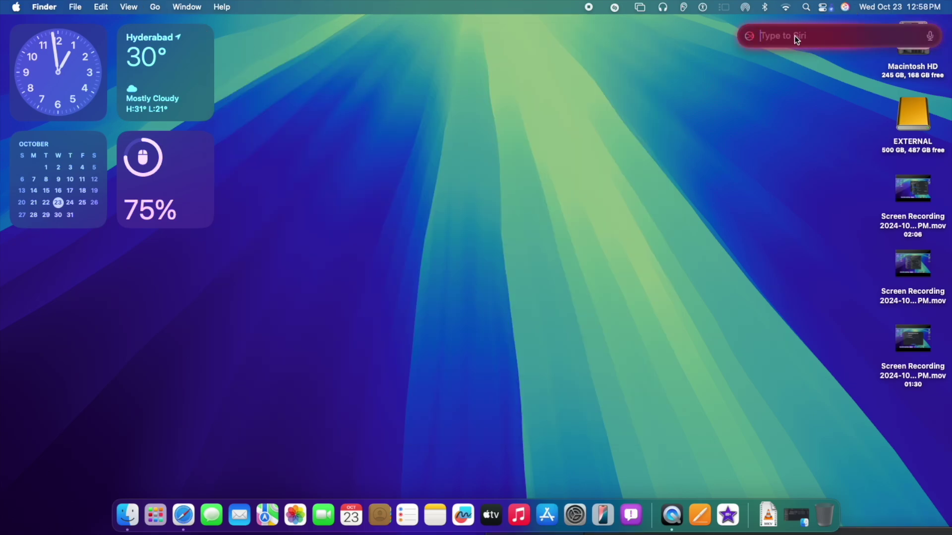
{"action": "type", "text": "how is the weather today"}
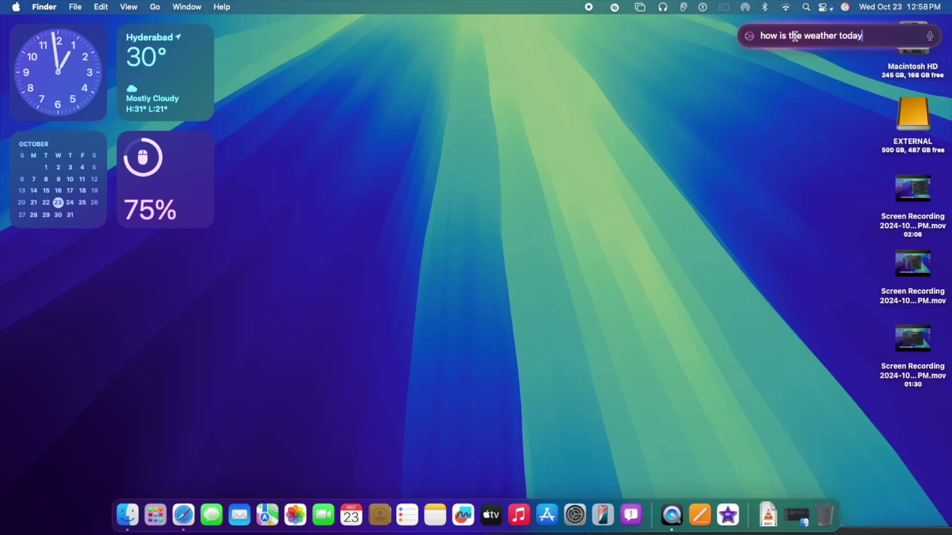
{"action": "key", "text": "Return"}
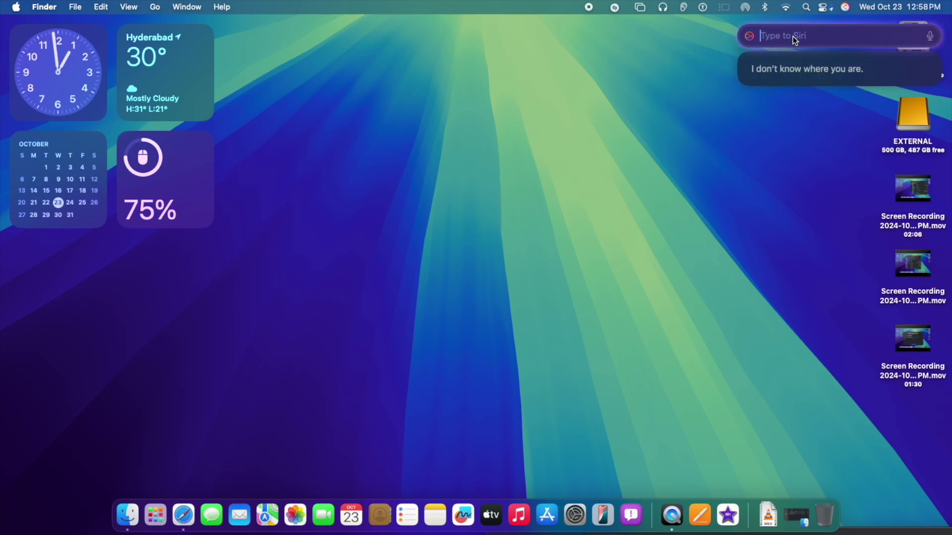
{"action": "type", "text": "how are you"}
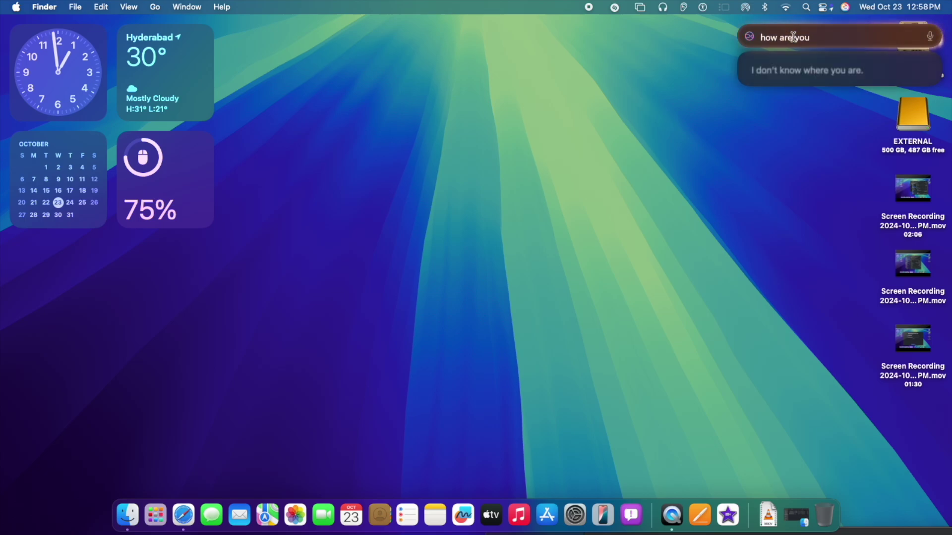
{"action": "key", "text": "Return"}
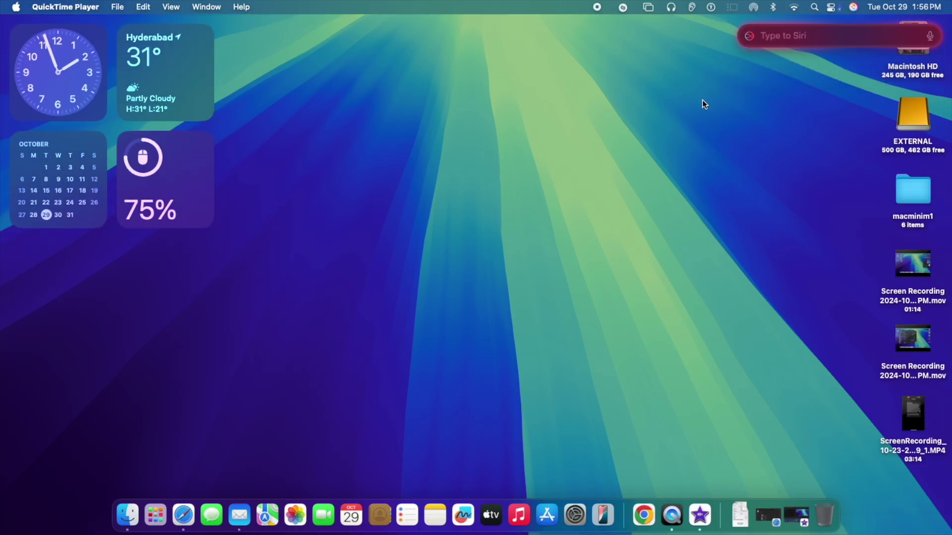
- Greet Siri by typing 'Hi Siri'
{"action": "type", "text": "Hi Siri"}
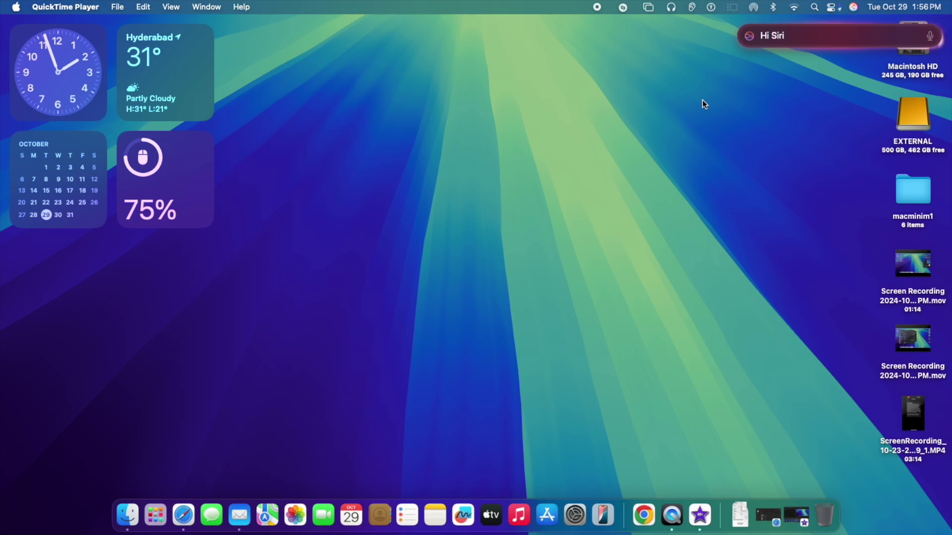
{"action": "key", "text": "Return"}
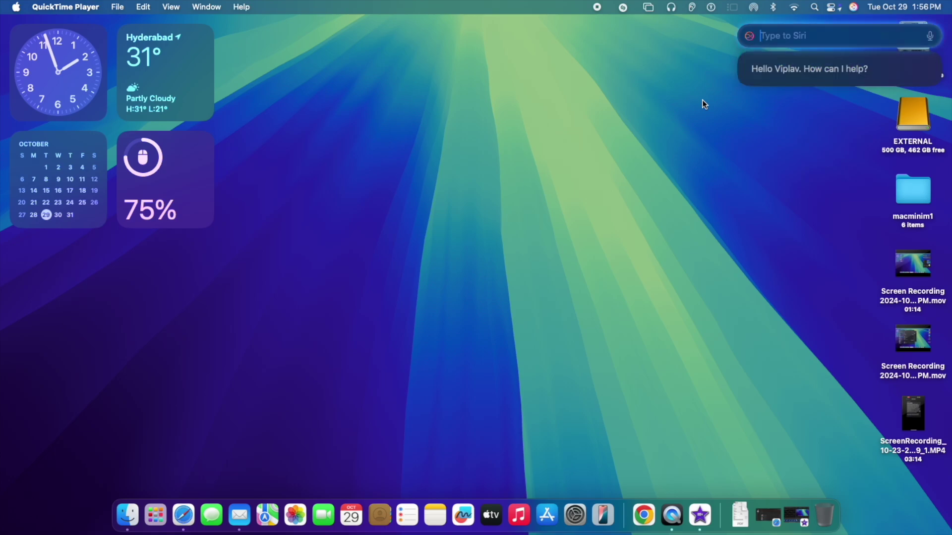
- Ask Siri 'Help with the Diwali date' and then 'When is the Diwali'
{"action": "type", "text": "Hey"}
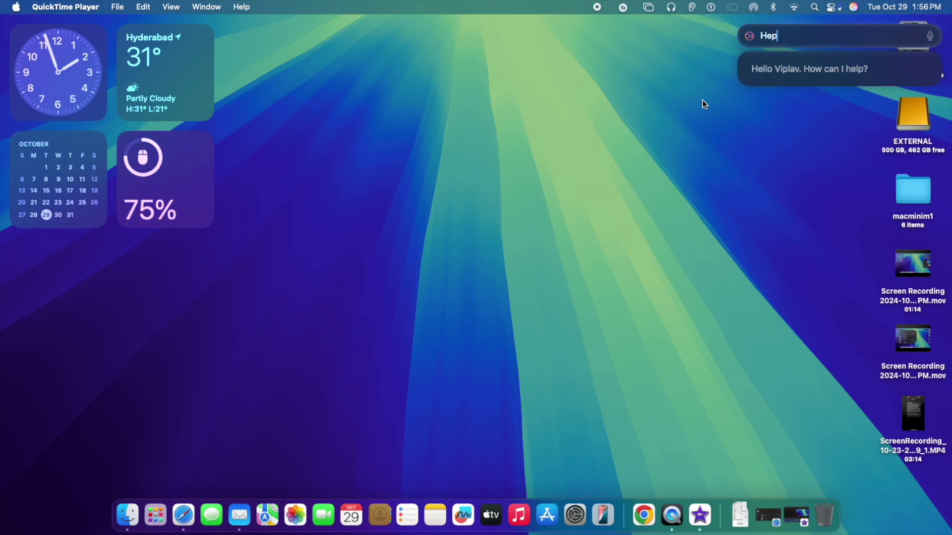
{"action": "key", "text": "BackSpace"}
{"action": "type", "text": "lp with the"}
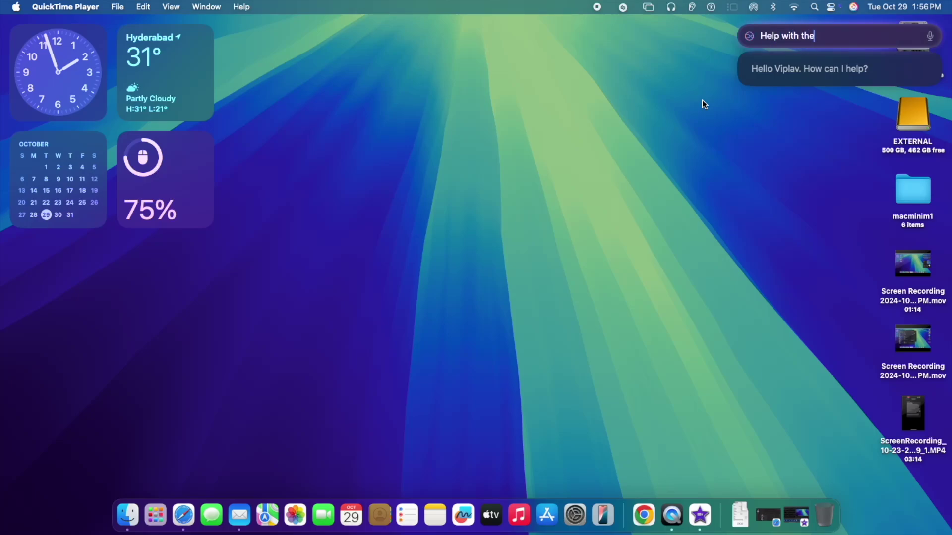
{"action": "type", "text": " Diwali date"}
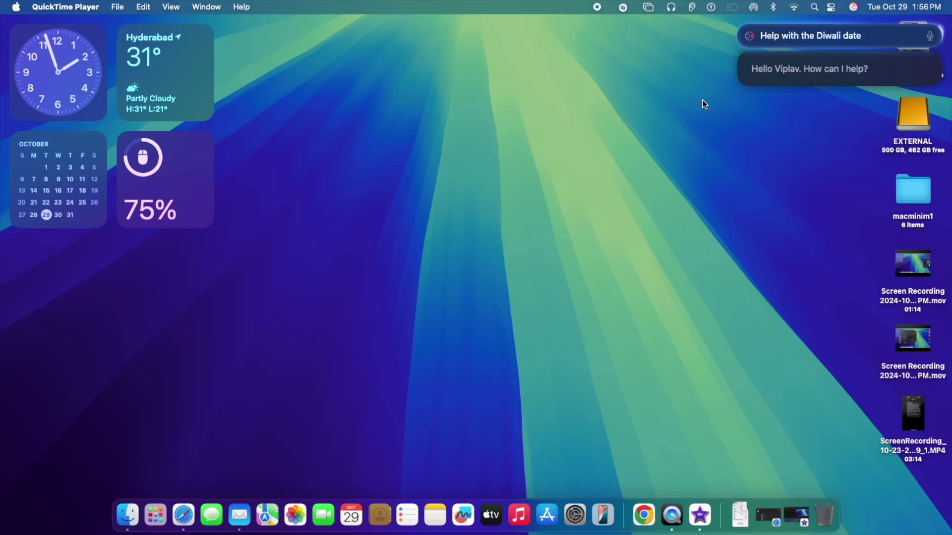
{"action": "key", "text": "Return"}
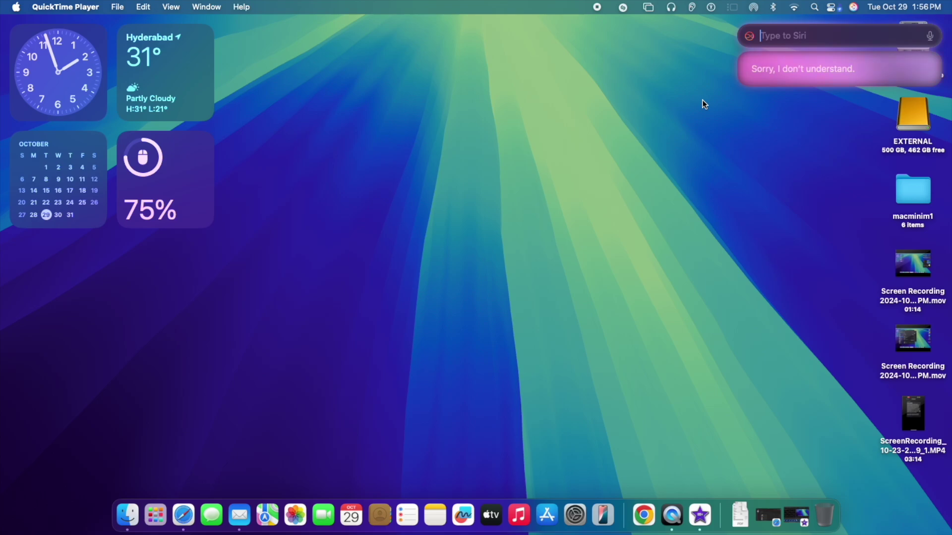
{"action": "type", "text": "When is the dw"}
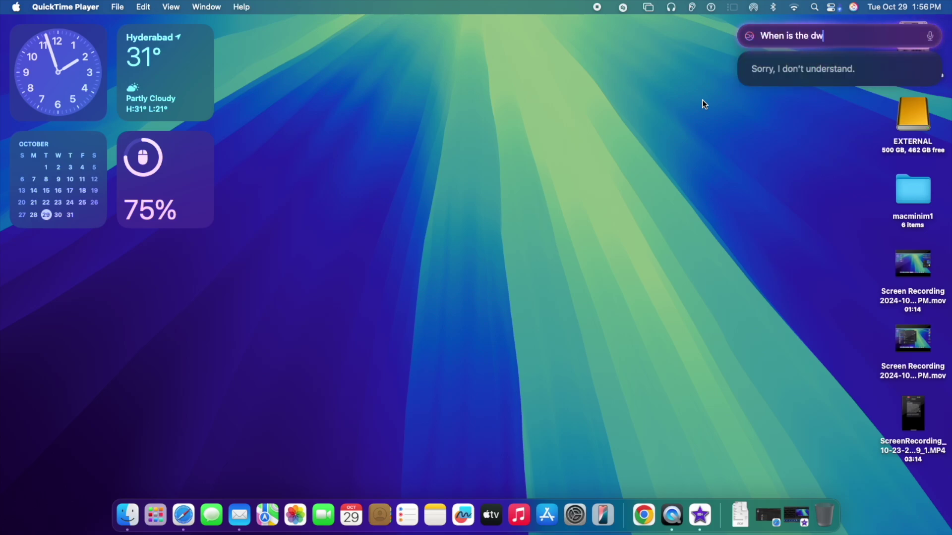
{"action": "key", "text": "BackSpace"}
{"action": "type", "text": "iwali"}
{"action": "key", "text": "Return"}
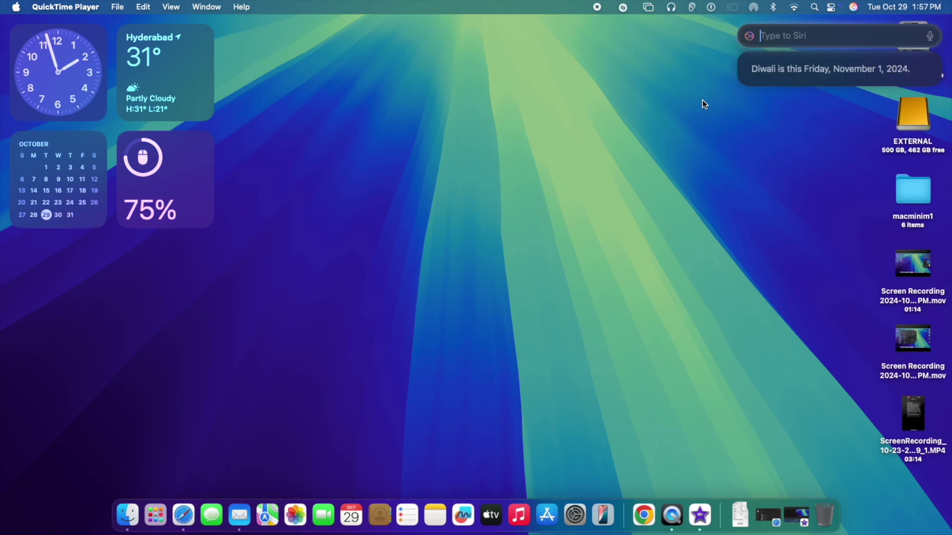
- Ask Siri for the current macOS version, then 'show me the settings' and 'open settings'
{"action": "type", "text": "What is "}
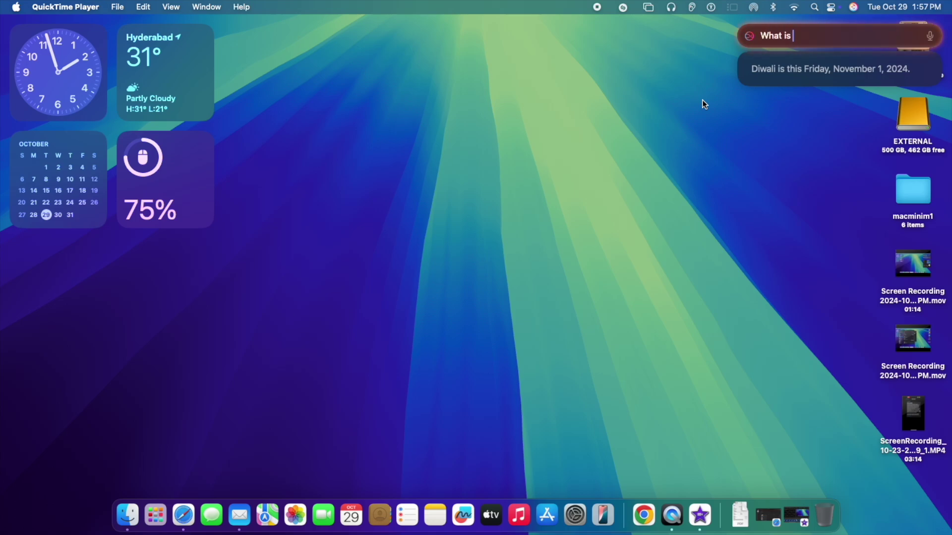
{"action": "type", "text": "the current"}
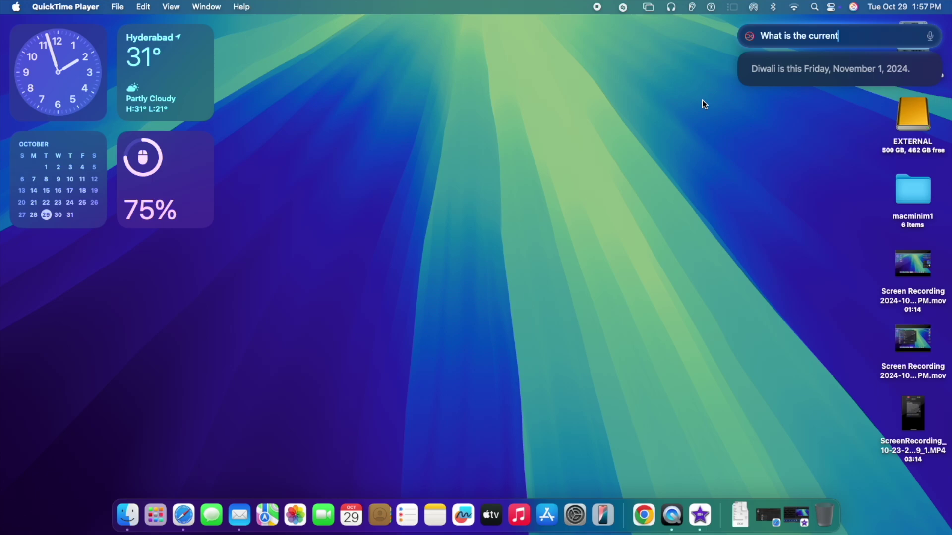
{"action": "type", "text": " versi"}
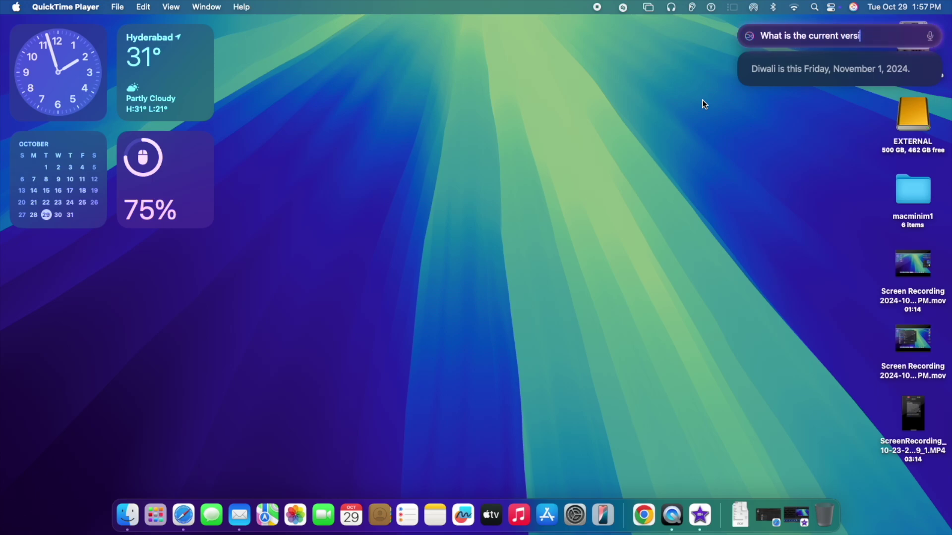
{"action": "type", "text": "on of "}
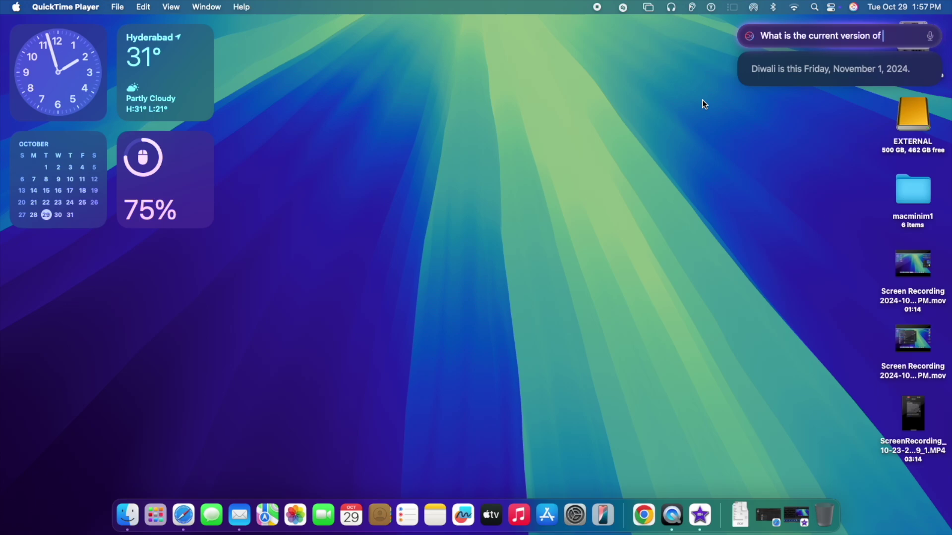
{"action": "type", "text": "macos"}
{"action": "key", "text": "Return"}
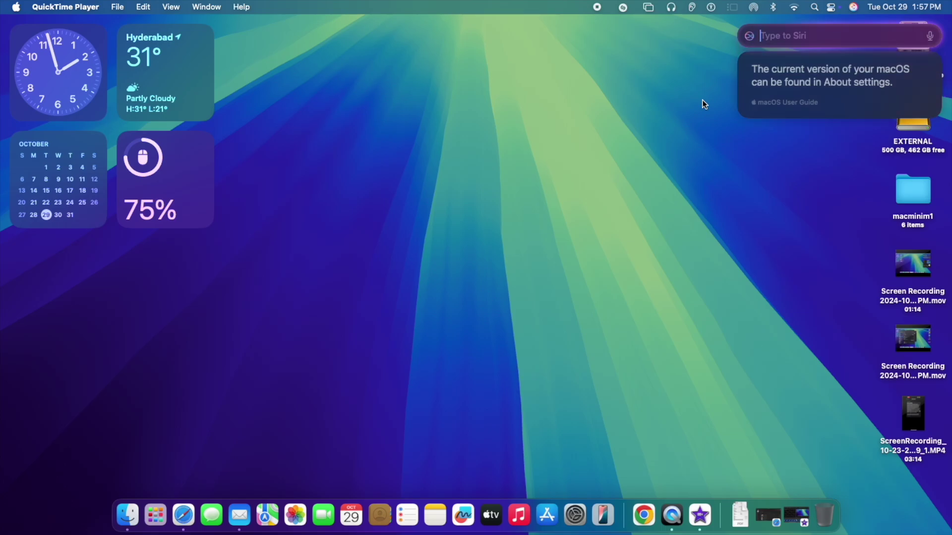
{"action": "type", "text": "show "}
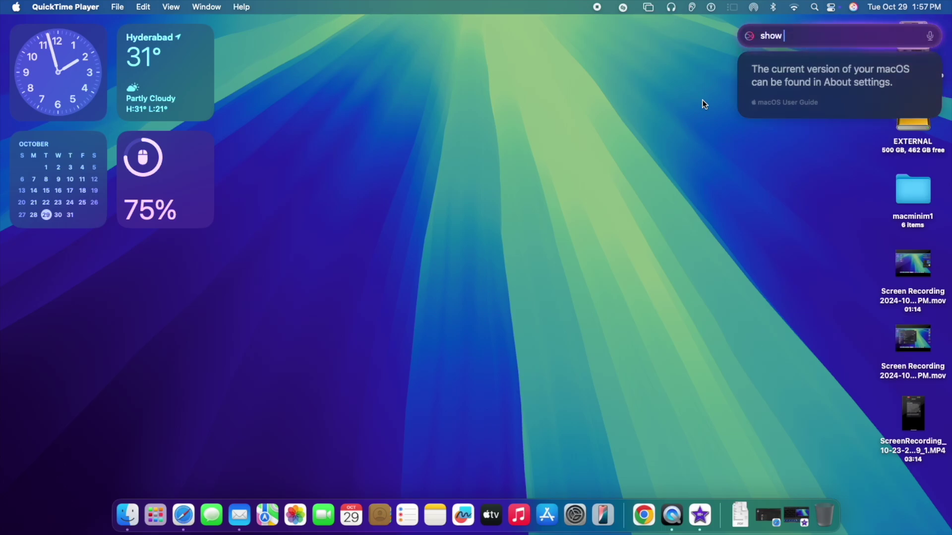
{"action": "type", "text": "me the settings"}
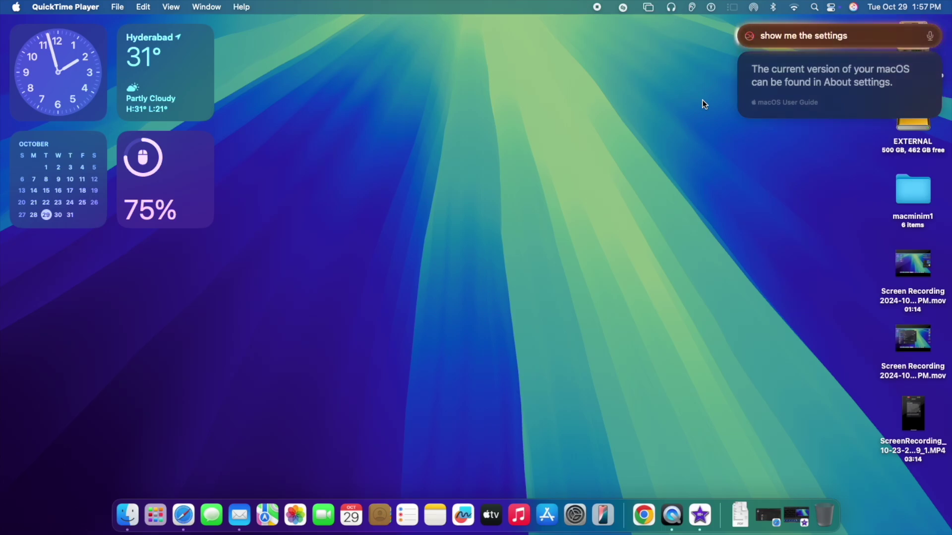
{"action": "key", "text": "Return"}
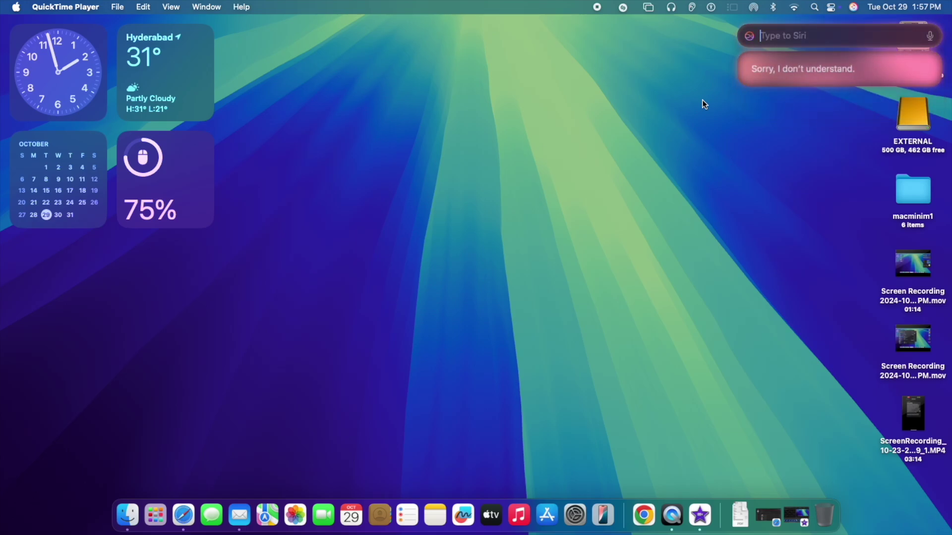
{"action": "type", "text": "open settings"}
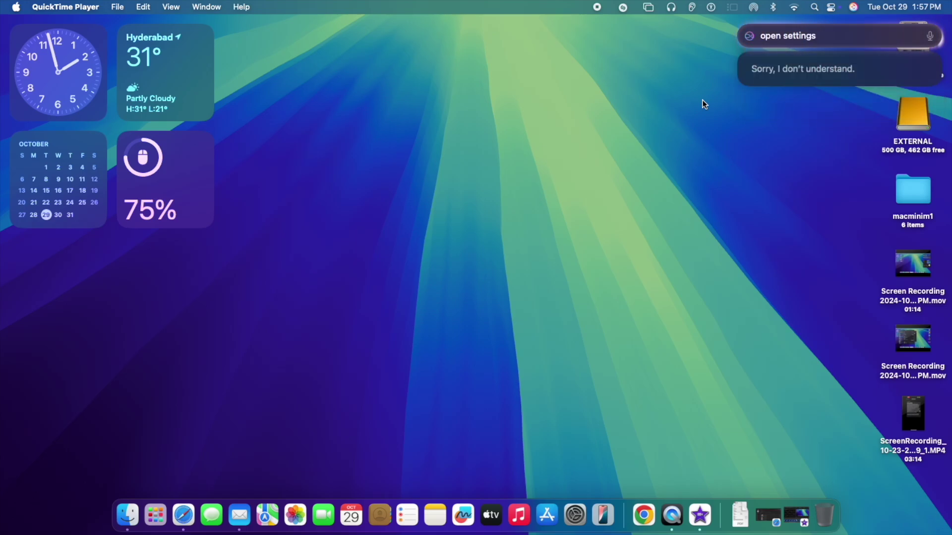
{"action": "key", "text": "Return"}
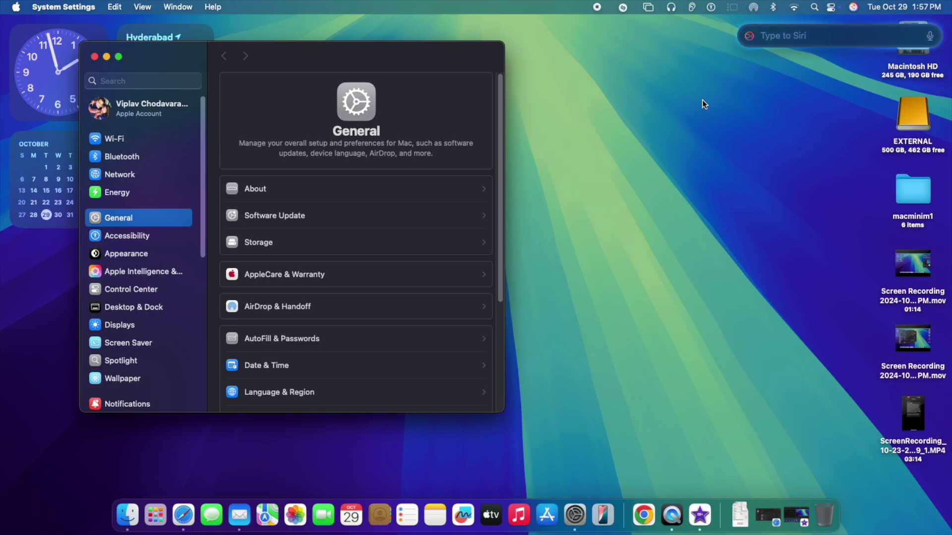
- Ask Siri to check for software updates and set an alarm for 5:30 PM
{"action": "left_click", "coordinate": [840, 35]}
{"action": "type", "text": "Check for software update"}
{"action": "key", "text": "Return"}
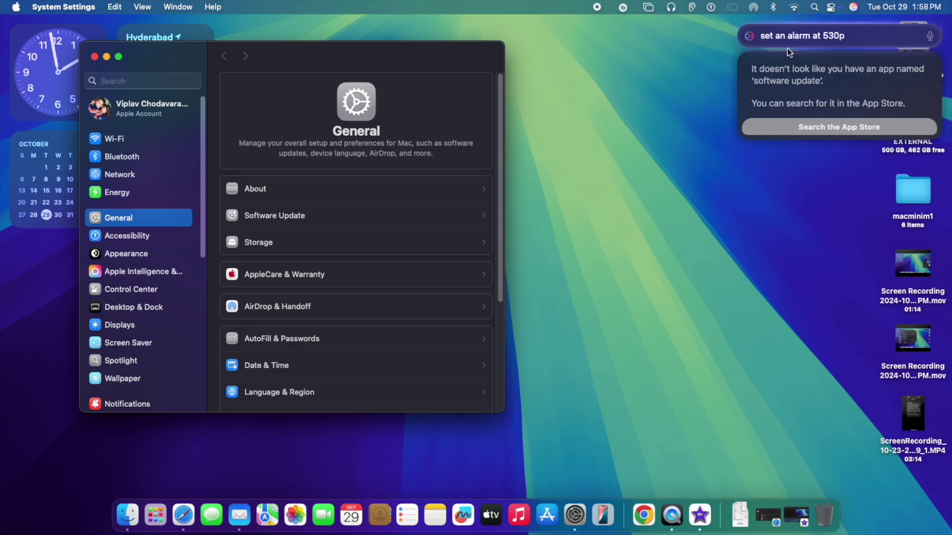
{"action": "key", "text": "Return"}
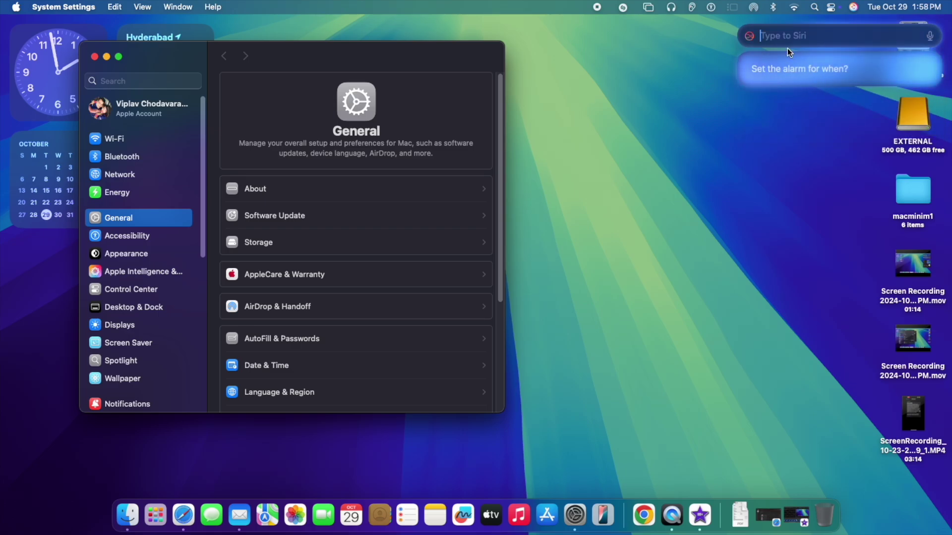
{"action": "type", "text": "530"}
{"action": "key", "text": "BackSpace"}
{"action": "type", "text": "30pm"}
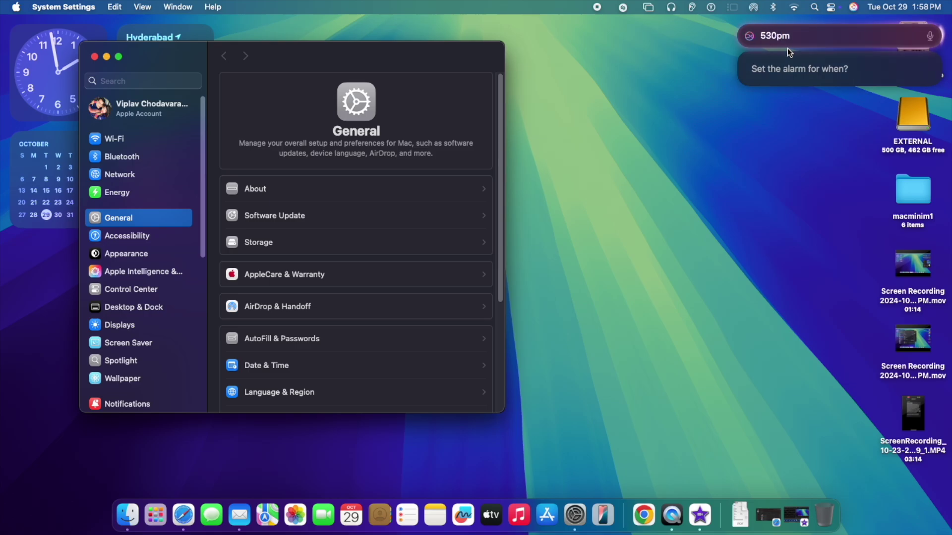
{"action": "key", "text": "Return"}
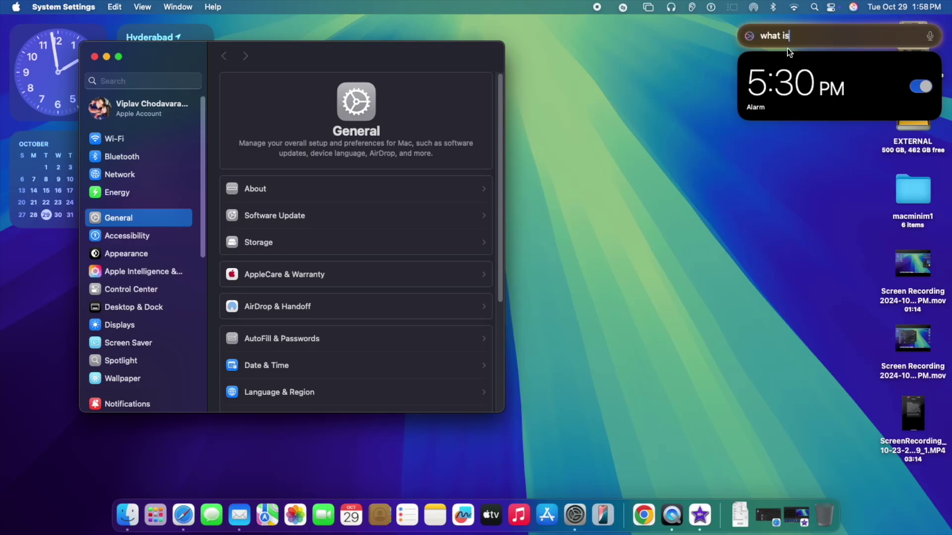
- Ask Siri for the current time in California, Chicago and Egypt
{"action": "type", "text": "time now in "}
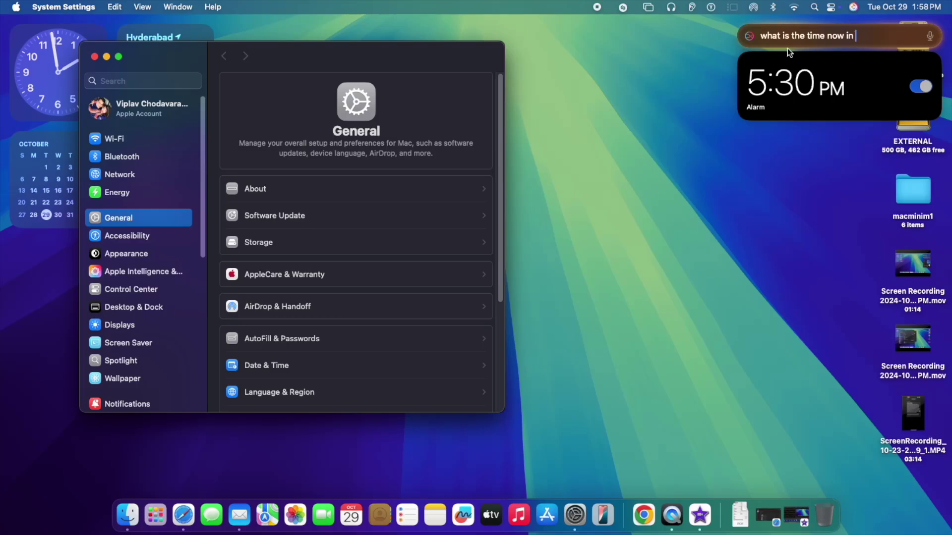
{"action": "type", "text": "california"}
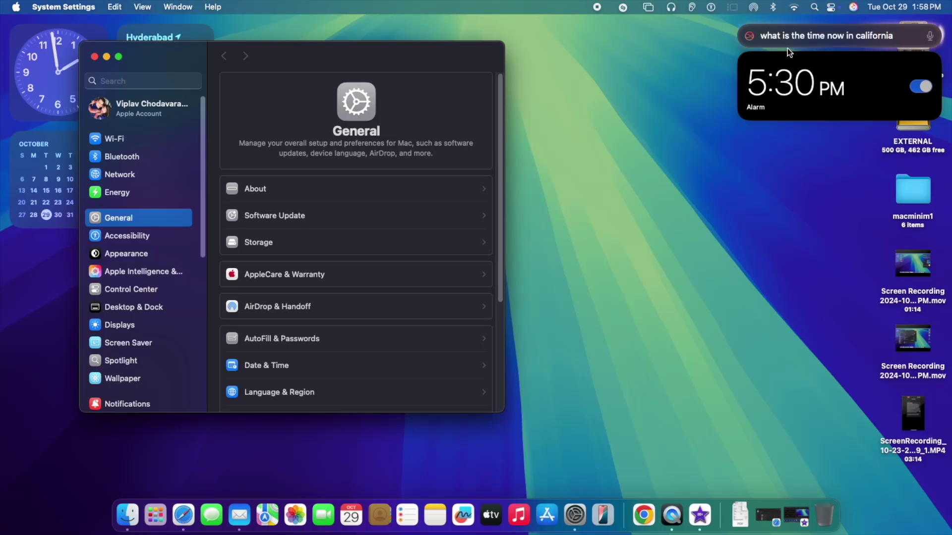
{"action": "key", "text": "Return"}
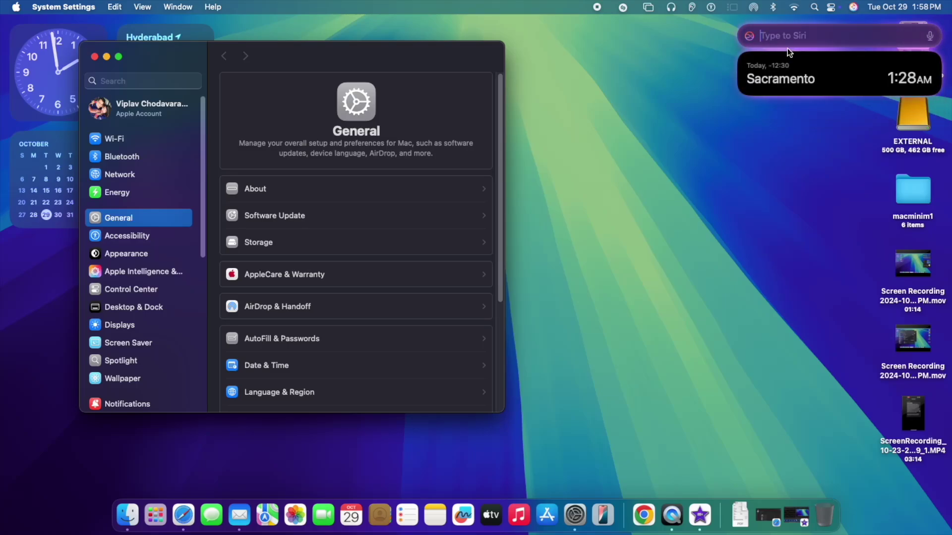
{"action": "type", "text": "wh"}
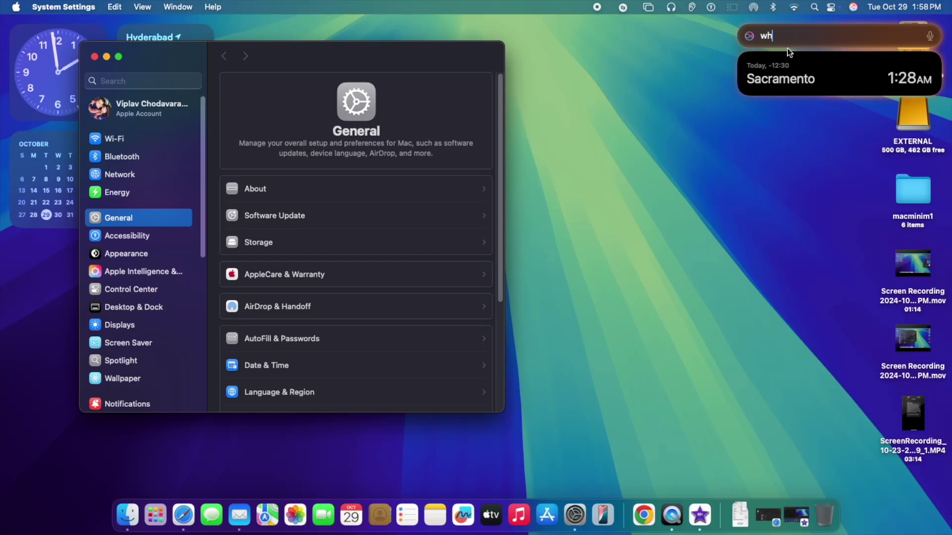
{"action": "type", "text": "at is the time in ch"}
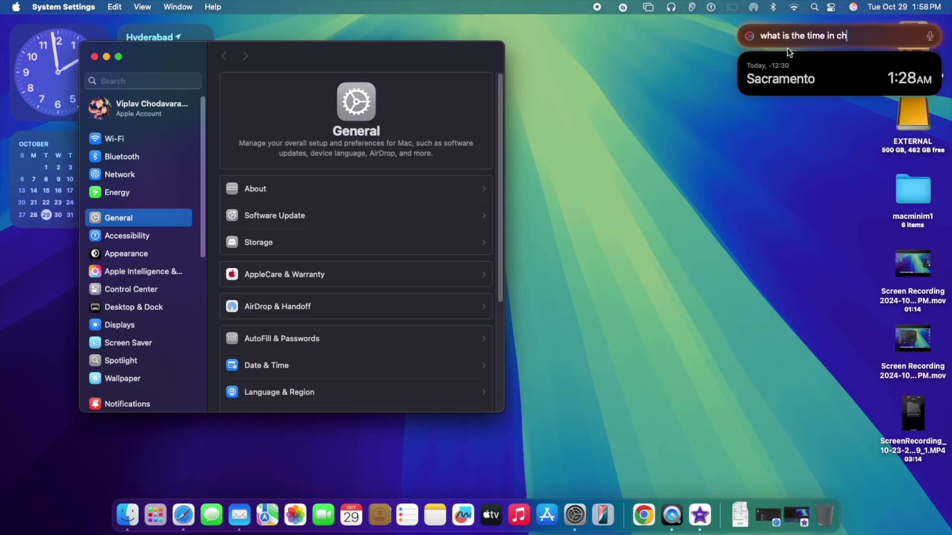
{"action": "type", "text": "icago"}
{"action": "key", "text": "Return"}
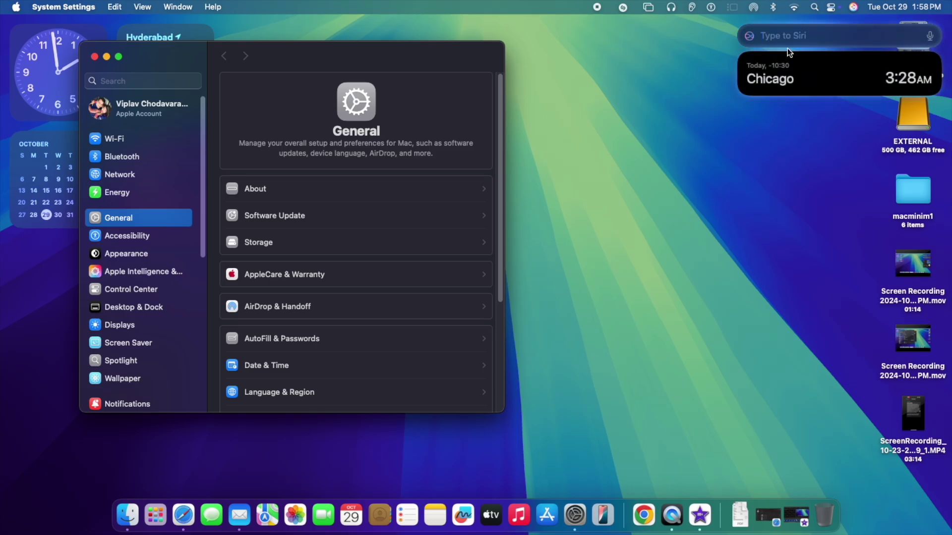
{"action": "type", "text": "what is the t"}
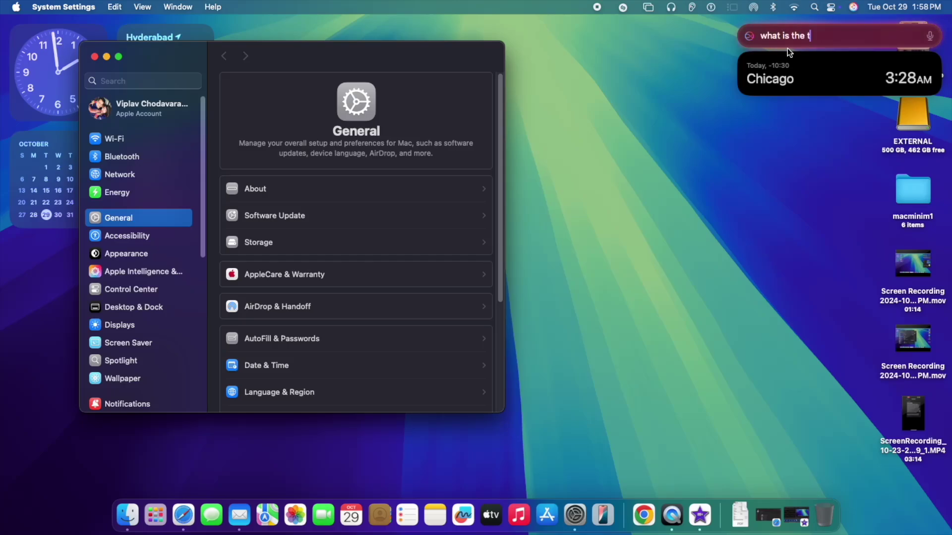
{"action": "type", "text": "ime in egypt"}
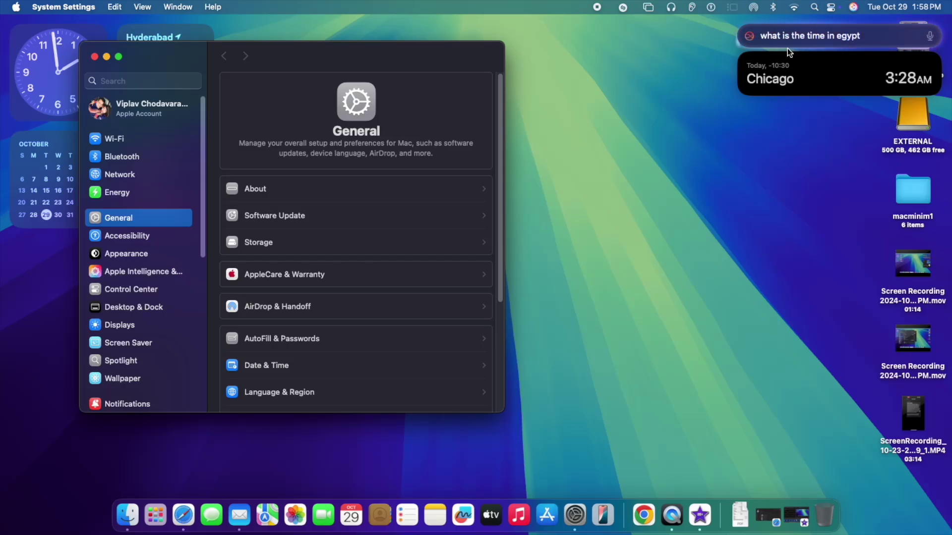
{"action": "key", "text": "Return"}
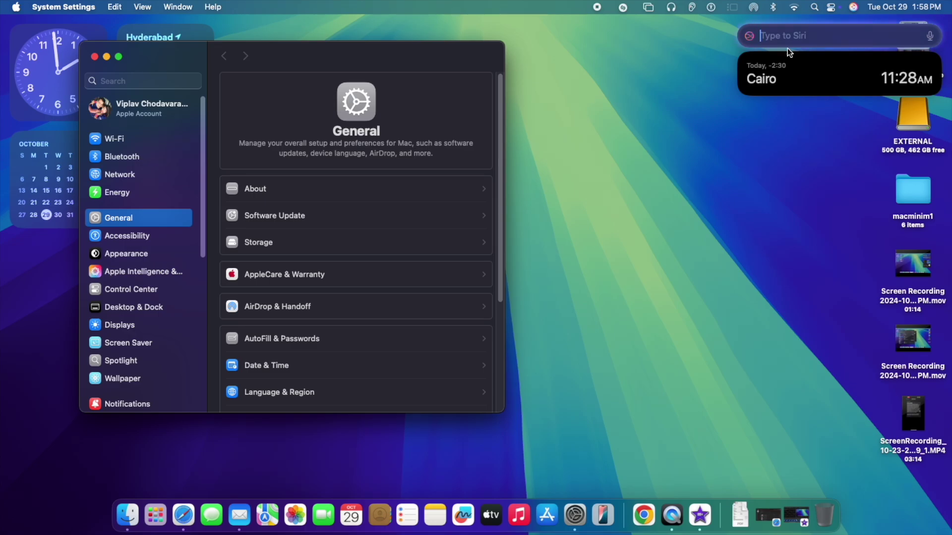
- Ask Siri for a joke and another one, then reply 'Wow' and 'thanks'
{"action": "key", "text": "BackSpace"}
{"action": "key", "text": "BackSpace"}
{"action": "type", "text": "l me a jo"}
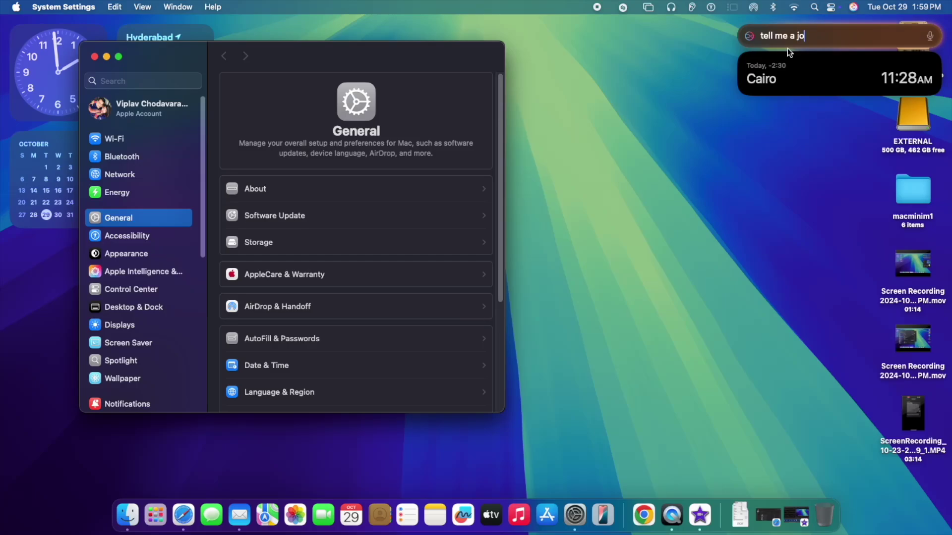
{"action": "type", "text": "ke"}
{"action": "key", "text": "Return"}
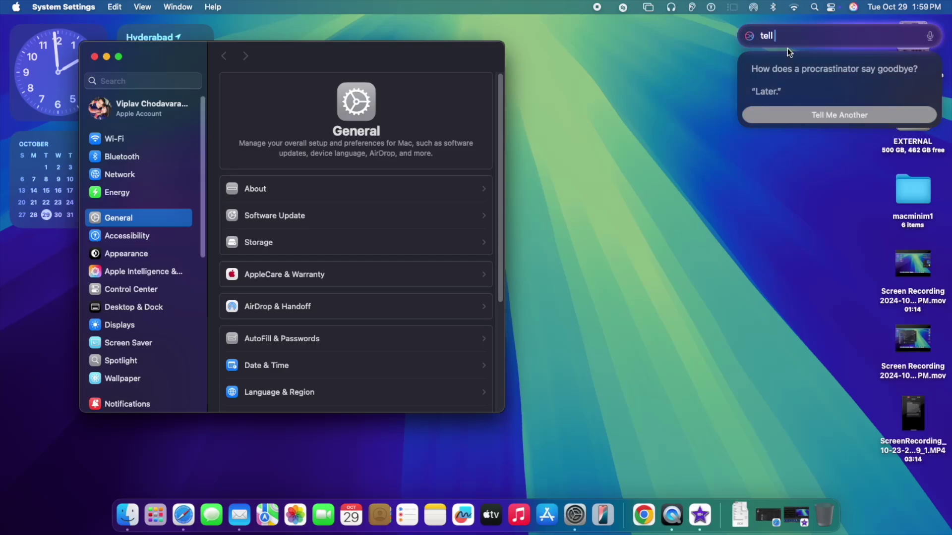
{"action": "type", "text": "nother"}
{"action": "key", "text": "Return"}
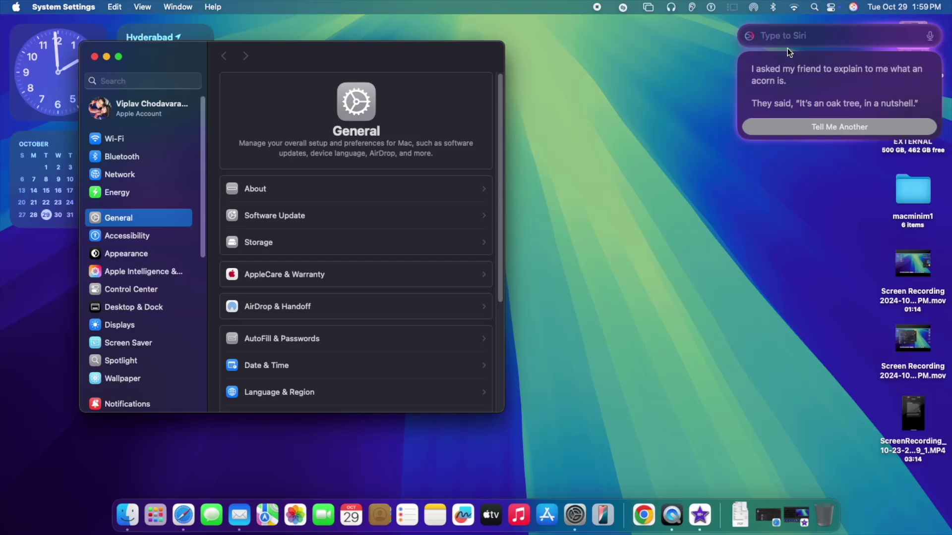
{"action": "type", "text": "Wow"}
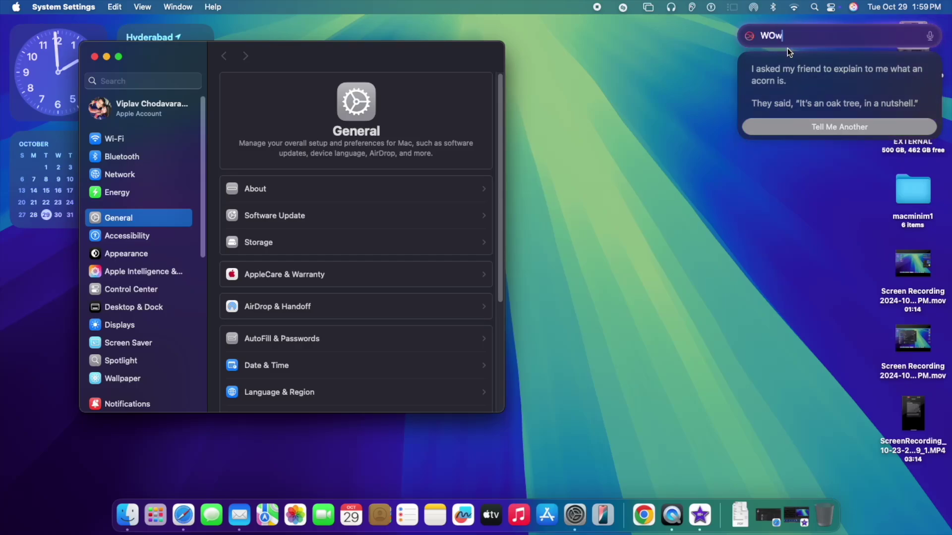
{"action": "key", "text": "Return"}
{"action": "type", "text": "thanks"}
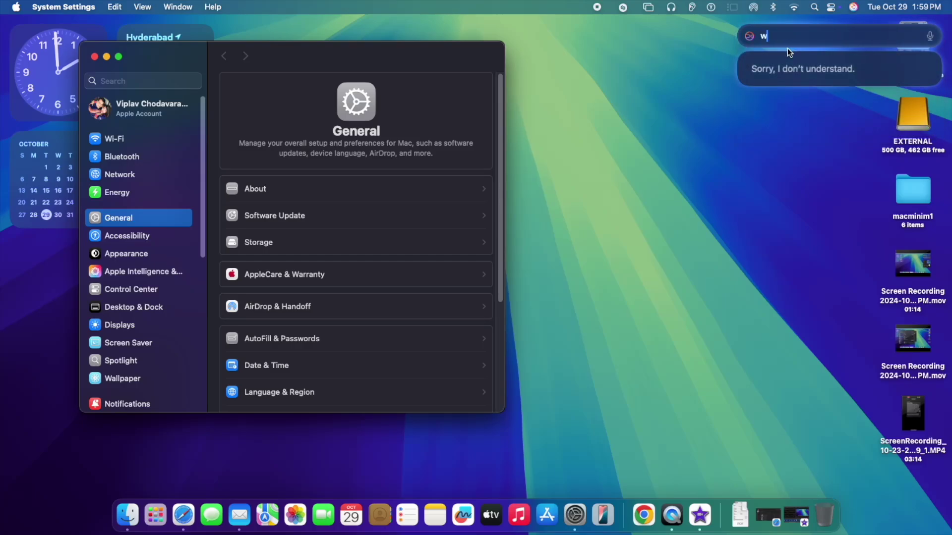
{"action": "key", "text": "Return"}
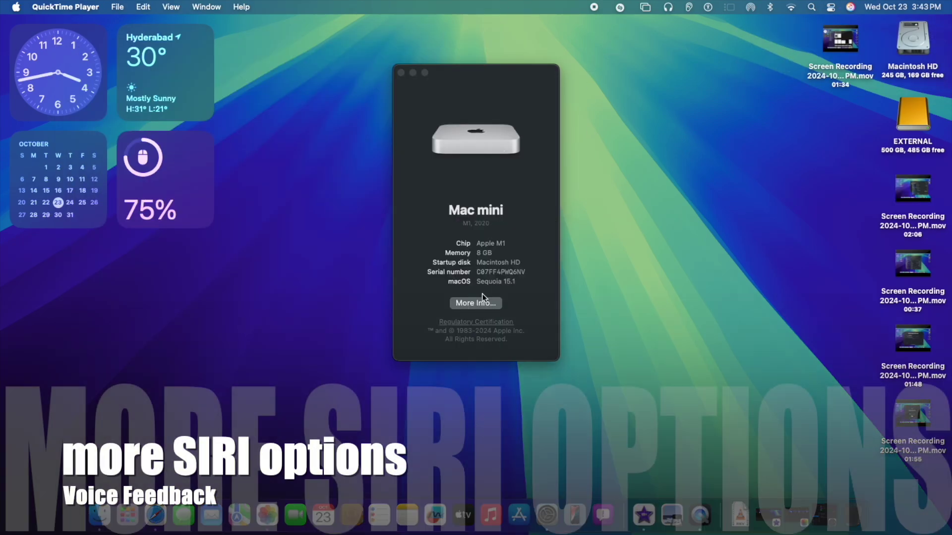
- In Apple Intelligence & Siri, set Listen for to "Hey Siri"
{"action": "left_click", "coordinate": [477, 302]}
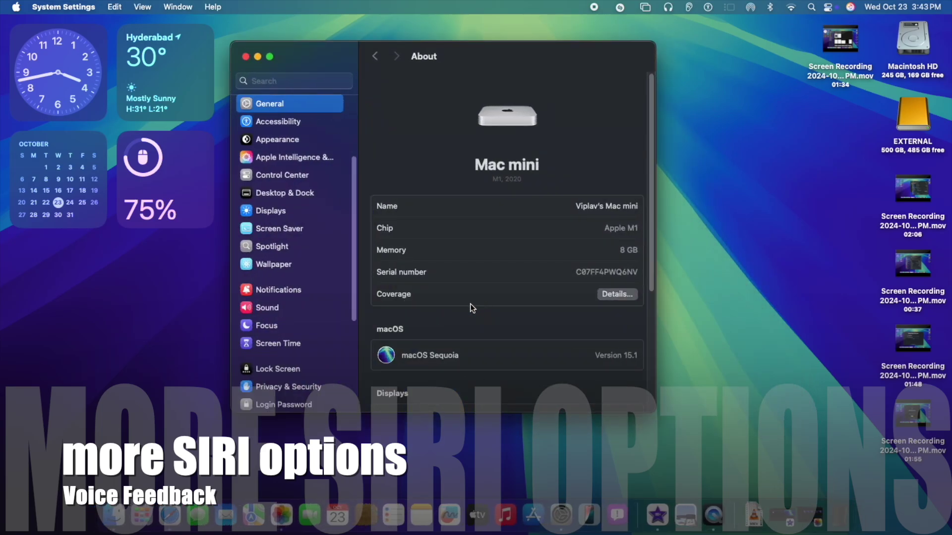
{"action": "scroll", "coordinate": [323, 292], "scroll_direction": "down", "scroll_amount": 5}
{"action": "scroll", "coordinate": [298, 247], "scroll_direction": "up", "scroll_amount": 5}
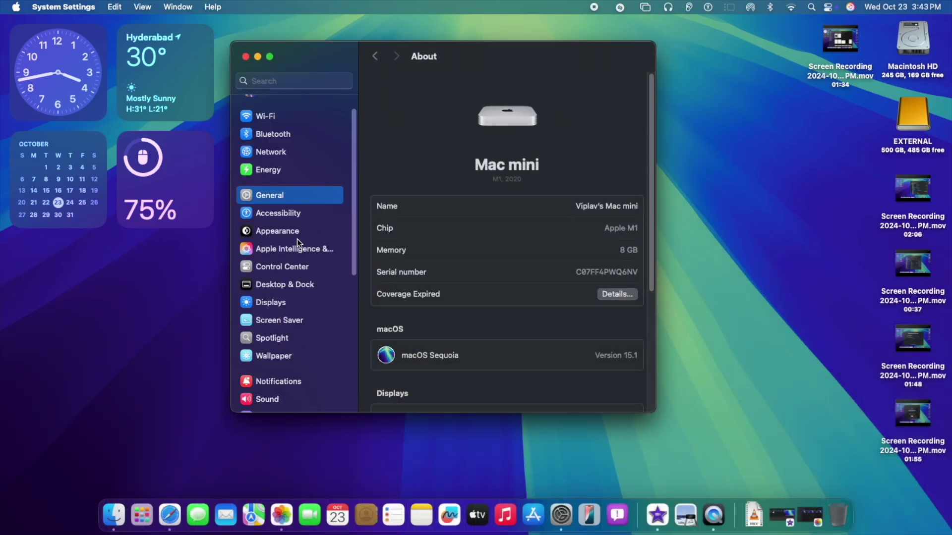
{"action": "left_click", "coordinate": [298, 250]}
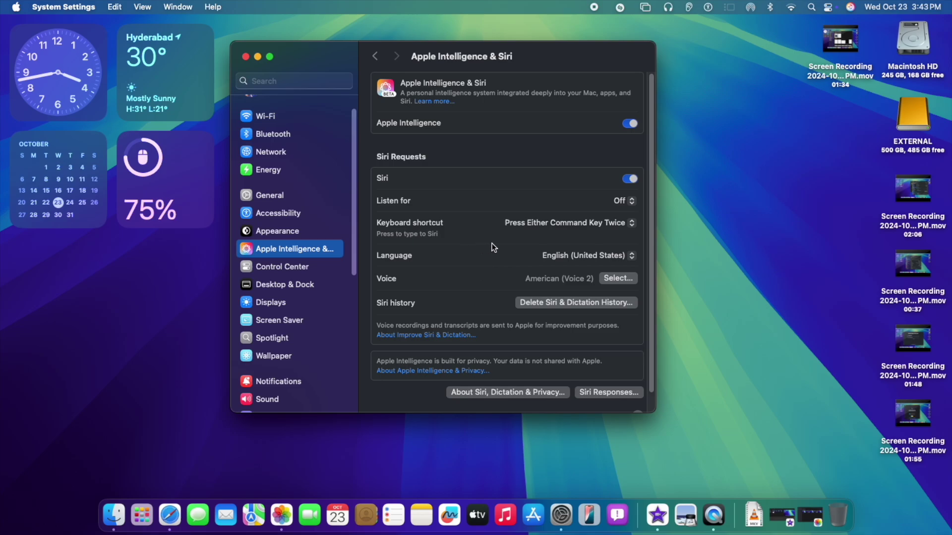
{"action": "left_click", "coordinate": [628, 206]}
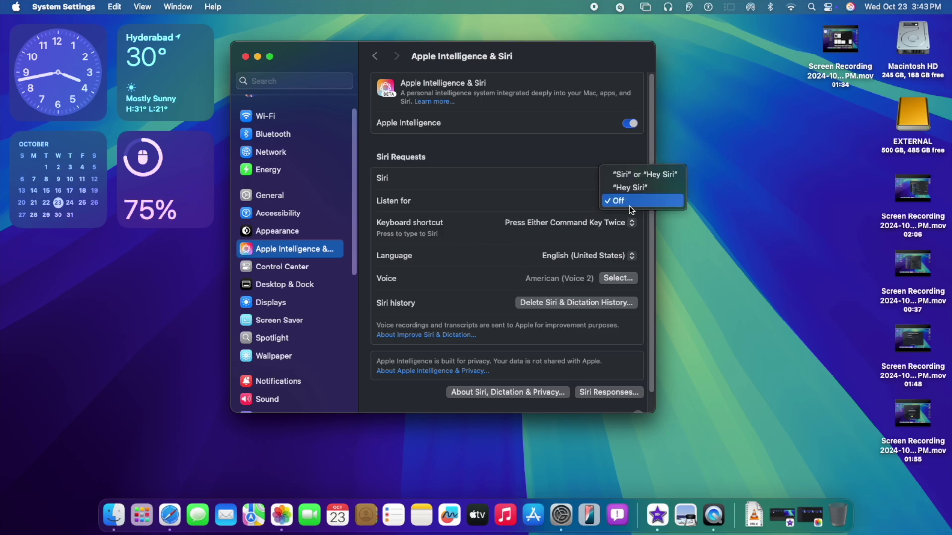
{"action": "left_click", "coordinate": [663, 191]}
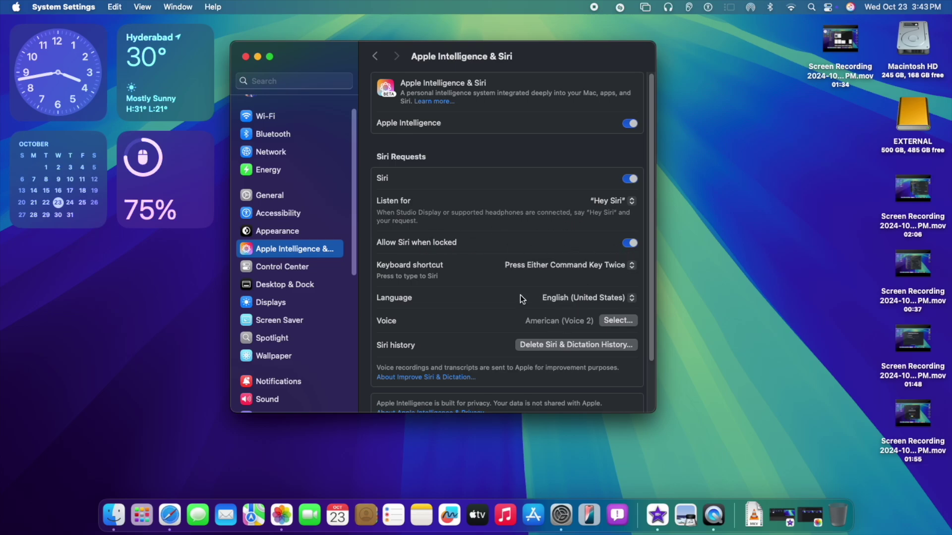
- Review Siri Responses and leave Voice feedback turned on
{"action": "scroll", "coordinate": [524, 200], "scroll_direction": "down", "scroll_amount": 3}
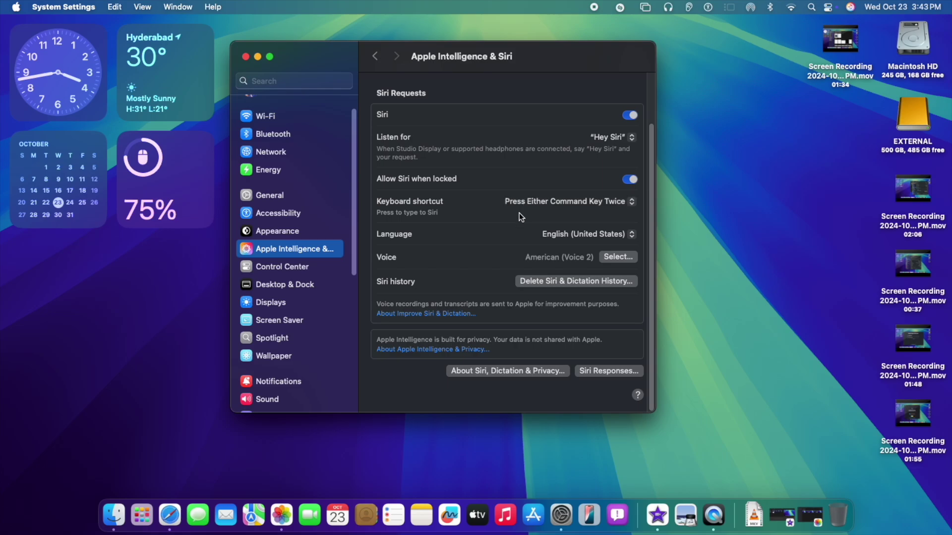
{"action": "left_click", "coordinate": [581, 370]}
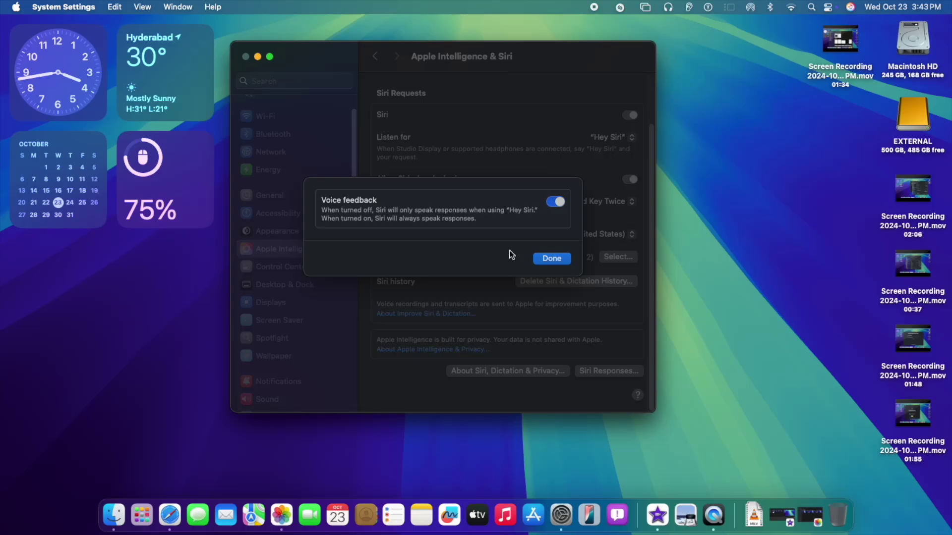
{"action": "left_click", "coordinate": [545, 258]}
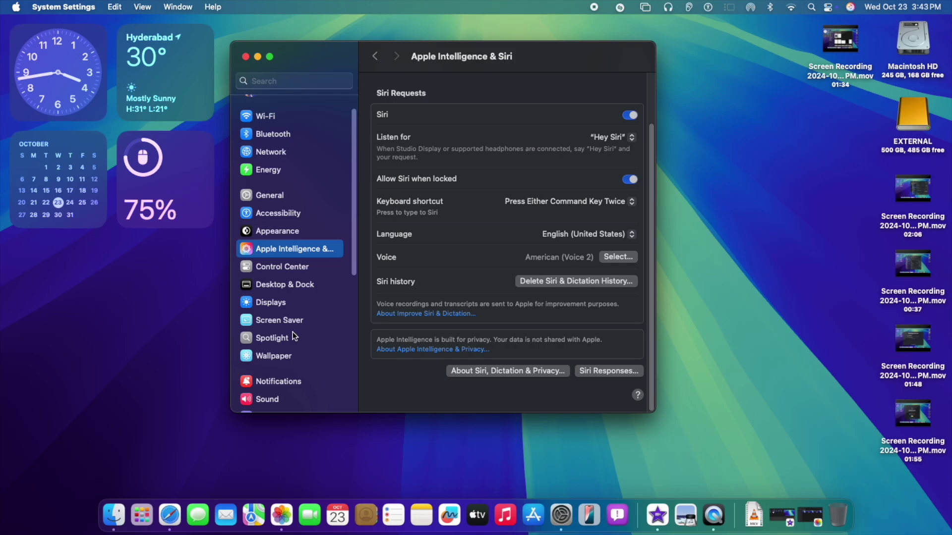
{"action": "scroll", "coordinate": [293, 337], "scroll_direction": "down", "scroll_amount": 10}
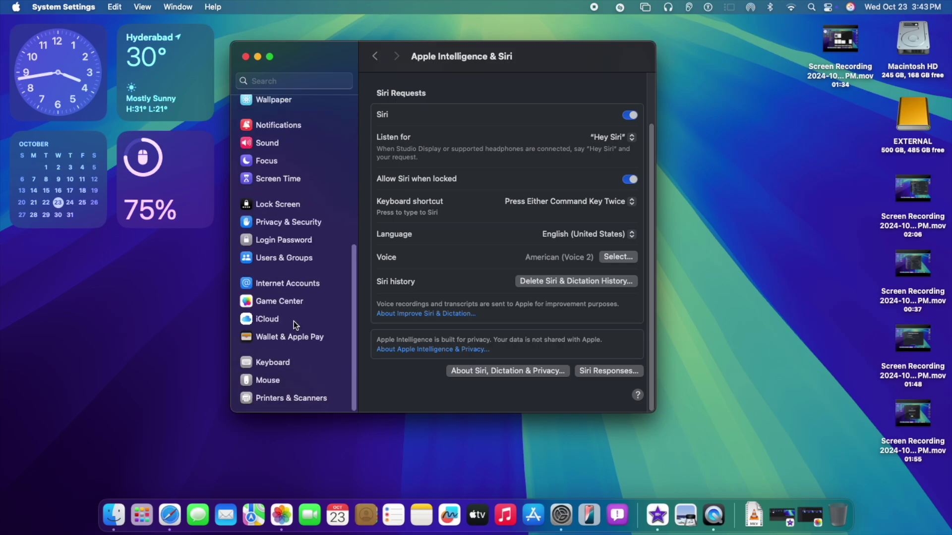
{"action": "scroll", "coordinate": [294, 320], "scroll_direction": "up", "scroll_amount": 5}
{"action": "left_click", "coordinate": [316, 299]}
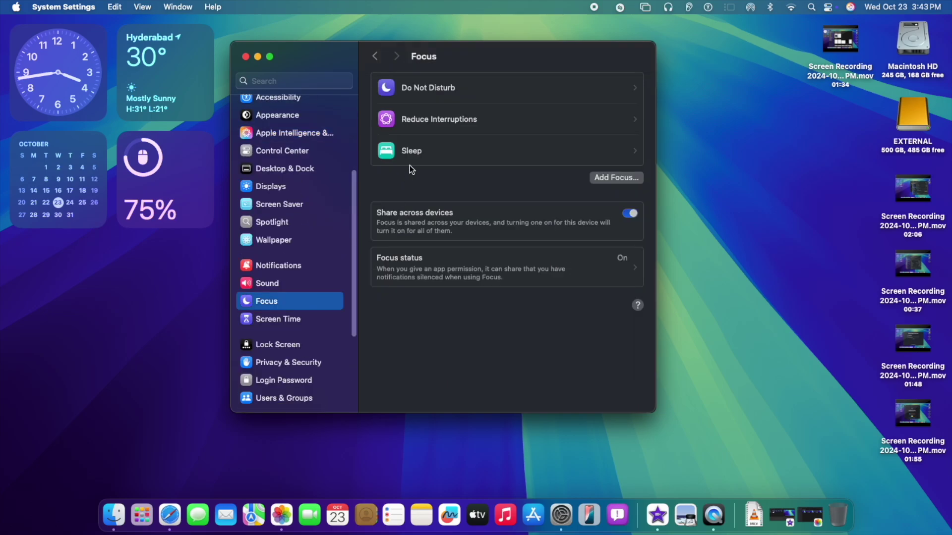
- Review Reduce Interruptions Allowed People, keeping Allow Some People
{"action": "left_click", "coordinate": [475, 124]}
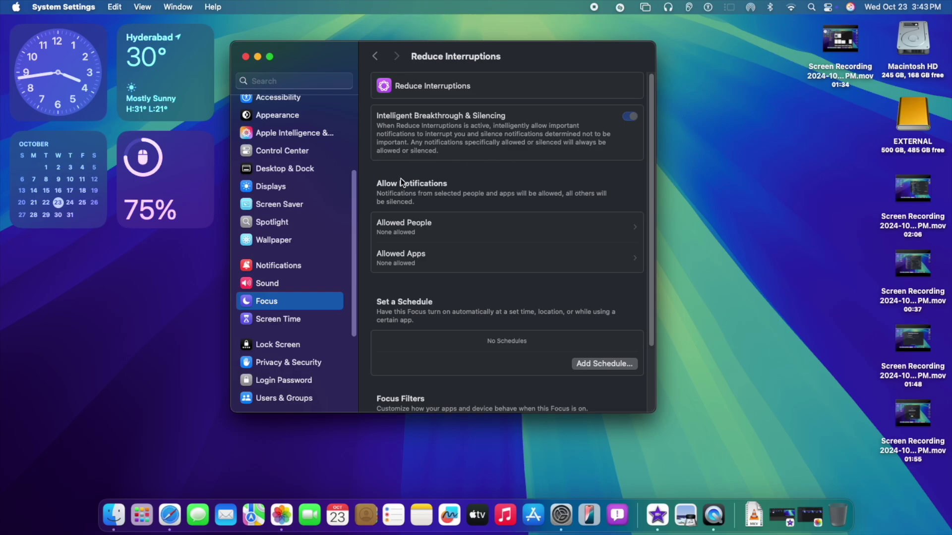
{"action": "left_click", "coordinate": [456, 234]}
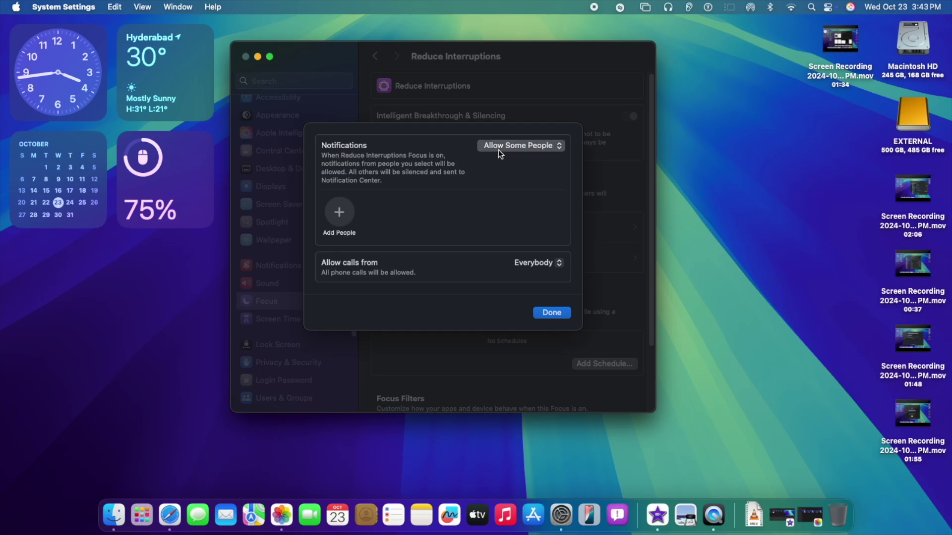
{"action": "left_click", "coordinate": [522, 147]}
{"action": "left_click", "coordinate": [534, 145]}
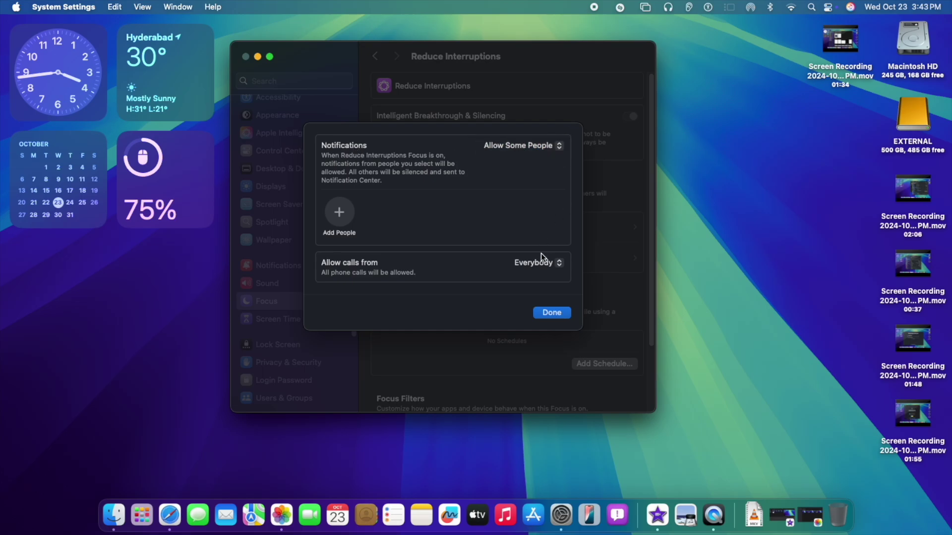
{"action": "left_click", "coordinate": [550, 312]}
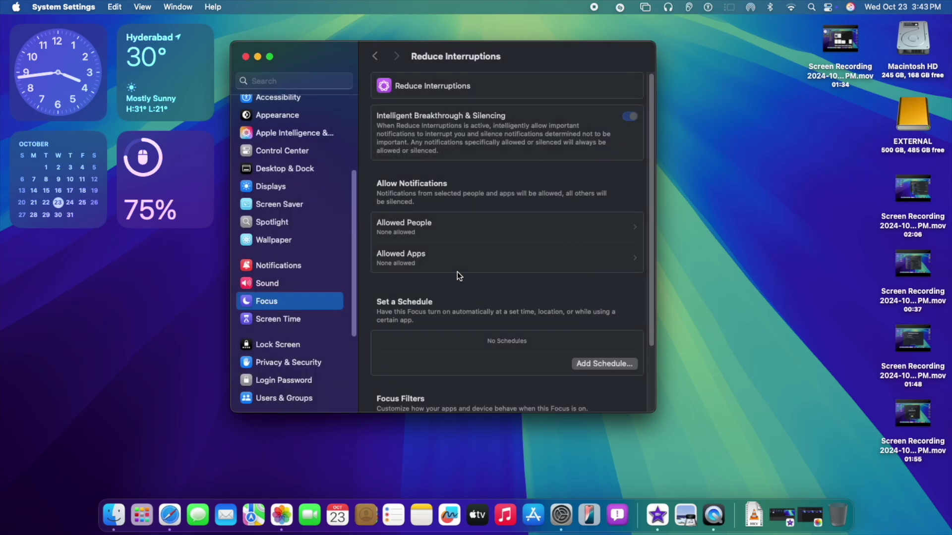
- Review Reduce Interruptions Allowed Apps, keeping Allow Some Apps
{"action": "left_click", "coordinate": [451, 256]}
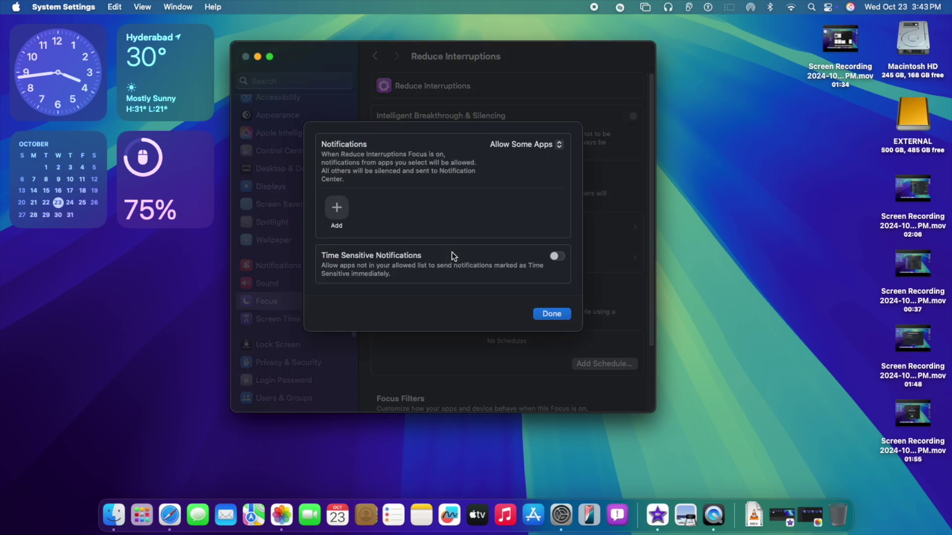
{"action": "left_click", "coordinate": [527, 150]}
{"action": "left_click", "coordinate": [529, 148]}
{"action": "left_click", "coordinate": [548, 312]}
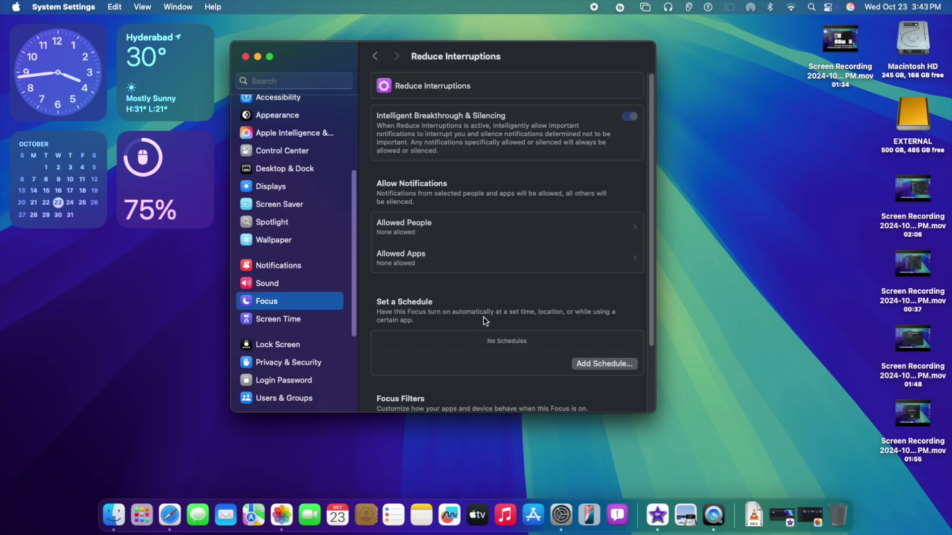
- Cancel adding a Focus filter, view Energy settings, then close System Settings
{"action": "scroll", "coordinate": [484, 317], "scroll_direction": "down", "scroll_amount": 3}
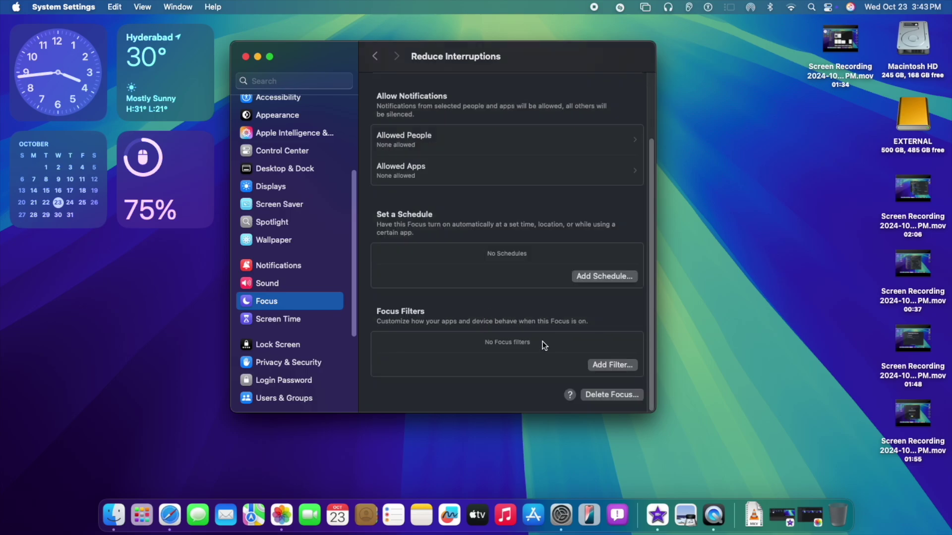
{"action": "left_click", "coordinate": [600, 366]}
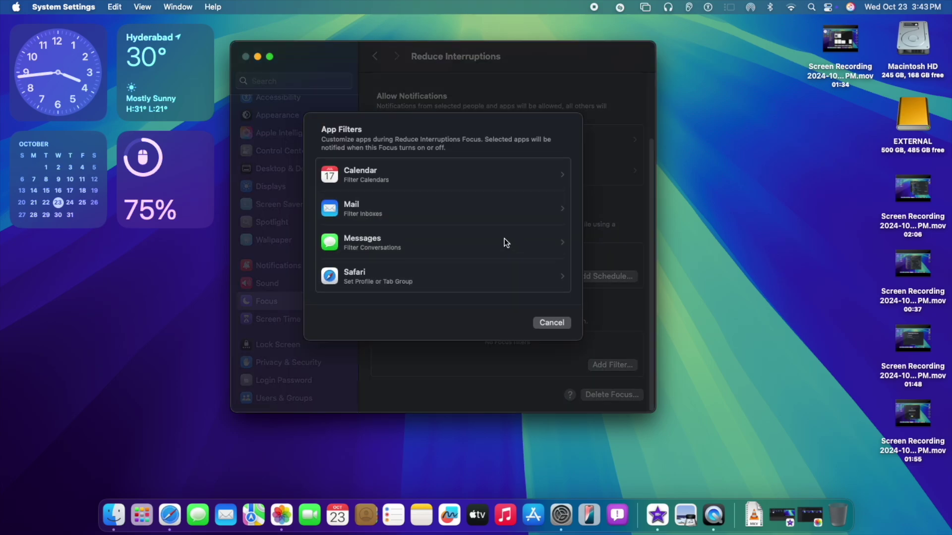
{"action": "left_click", "coordinate": [551, 323]}
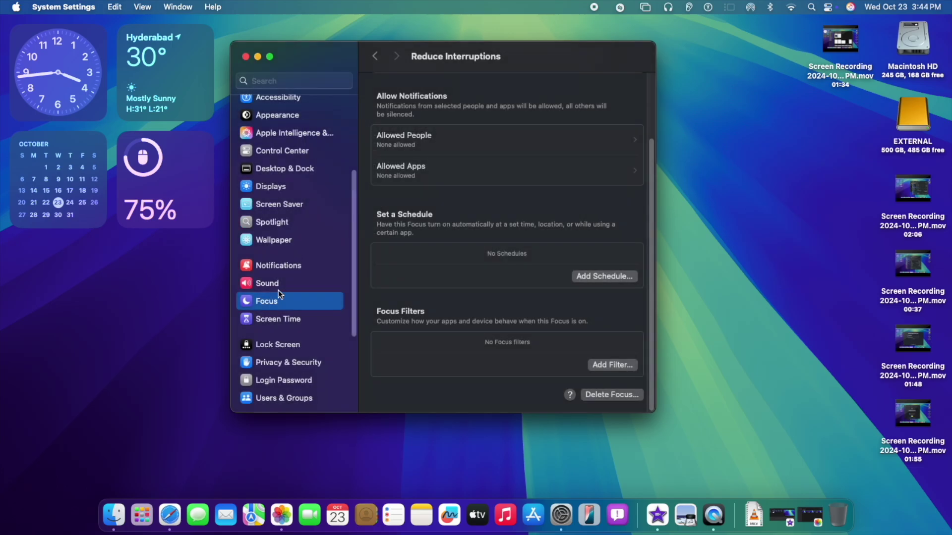
{"action": "scroll", "coordinate": [291, 318], "scroll_direction": "down", "scroll_amount": 5}
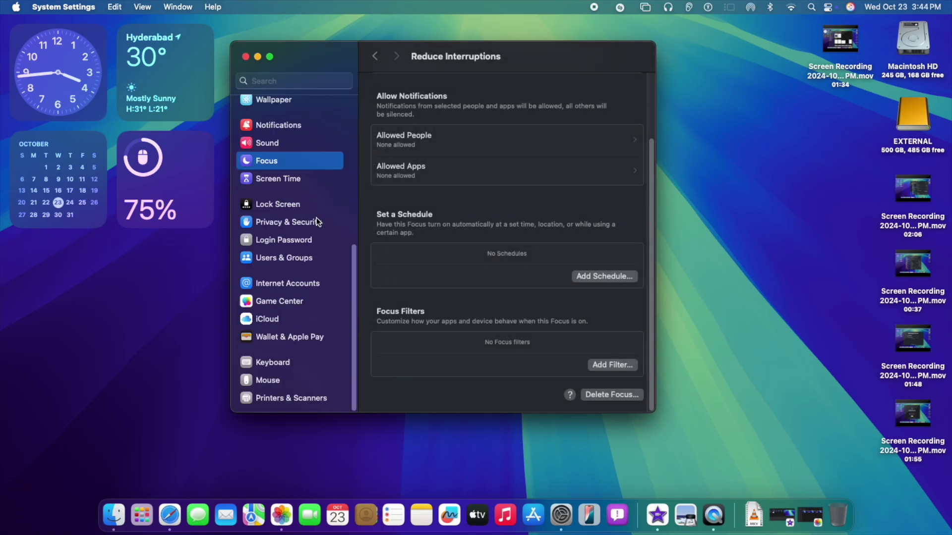
{"action": "scroll", "coordinate": [316, 218], "scroll_direction": "up", "scroll_amount": 10}
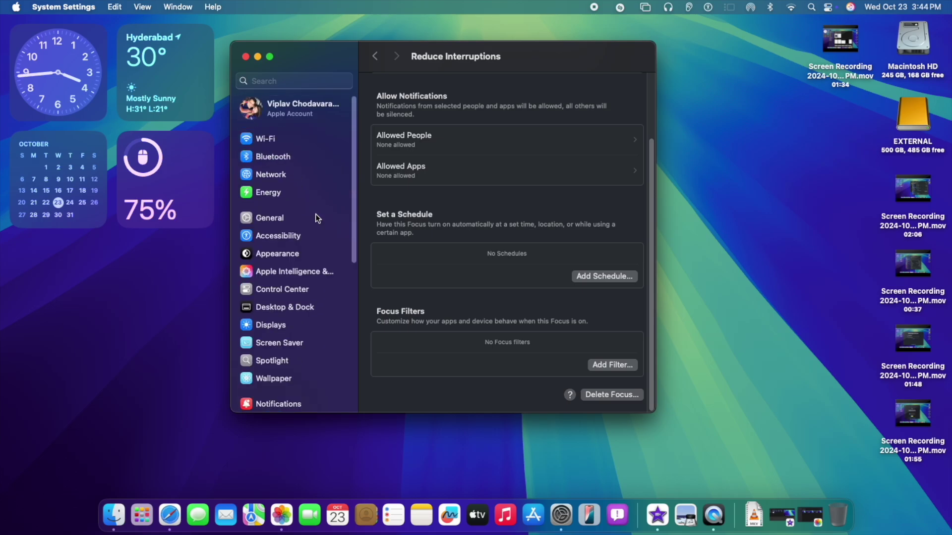
{"action": "left_click", "coordinate": [317, 191]}
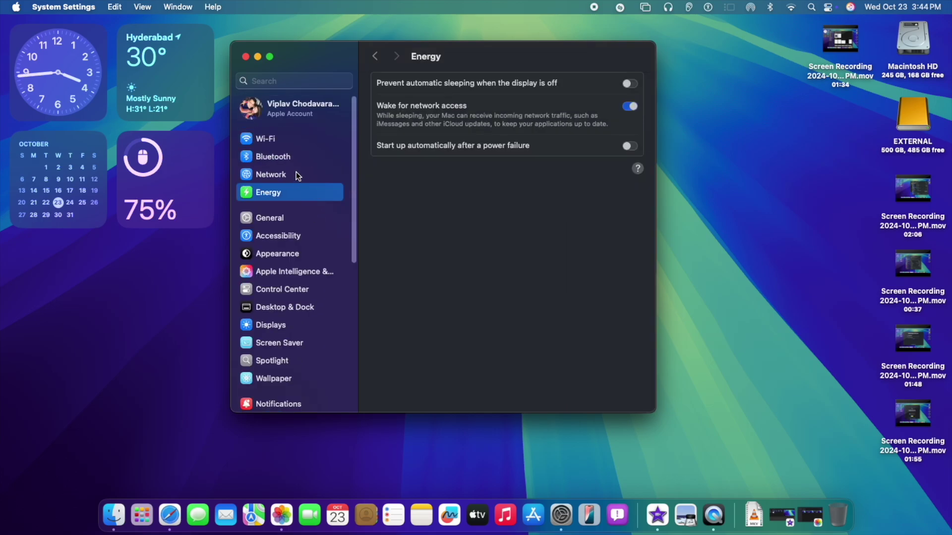
{"action": "left_click", "coordinate": [245, 56]}
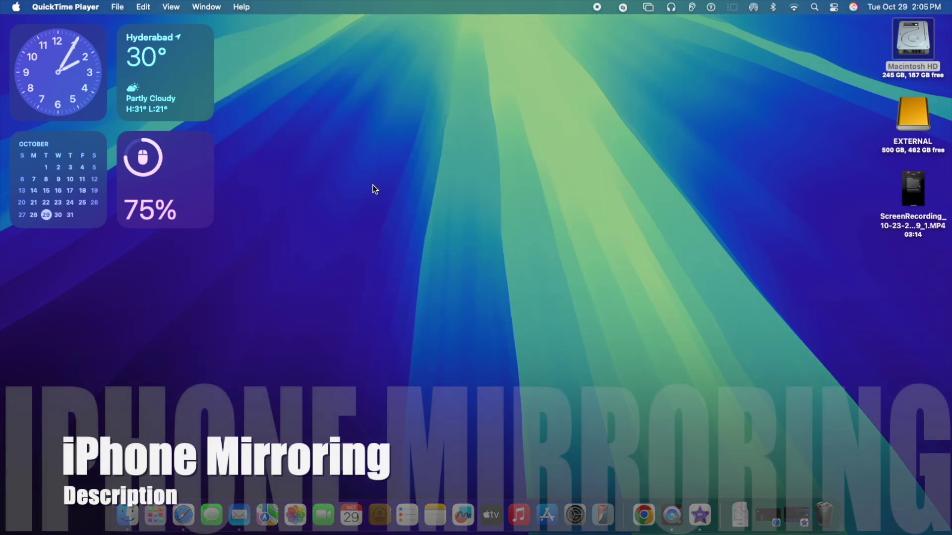
- Launch iPhone Mirroring from the app grid and move its window toward the centre
{"action": "left_click", "coordinate": [156, 518]}
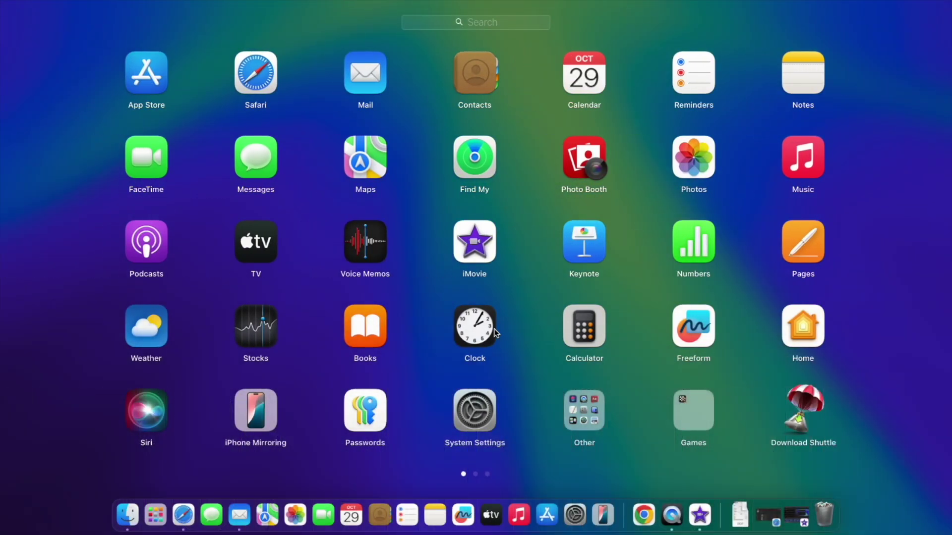
{"action": "left_click", "coordinate": [256, 403]}
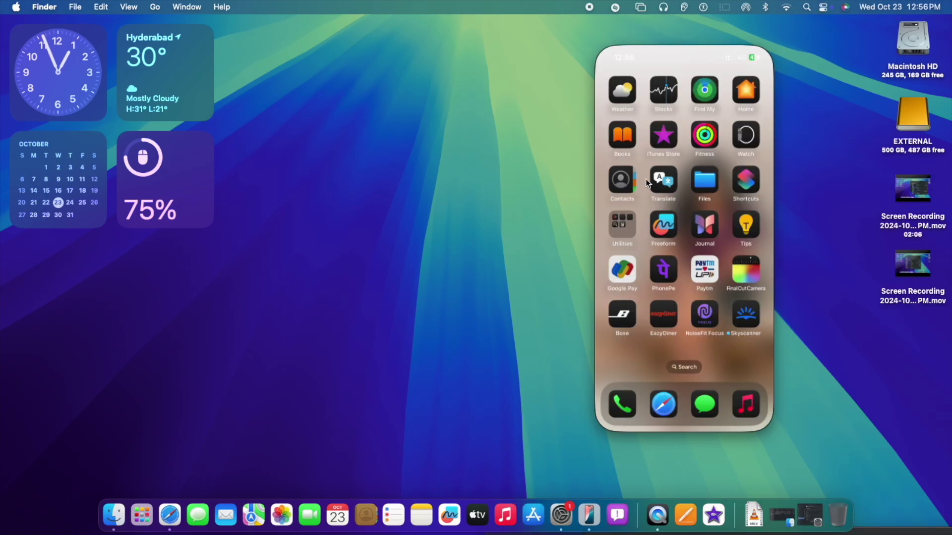
{"action": "mouse_move", "coordinate": [673, 32]}
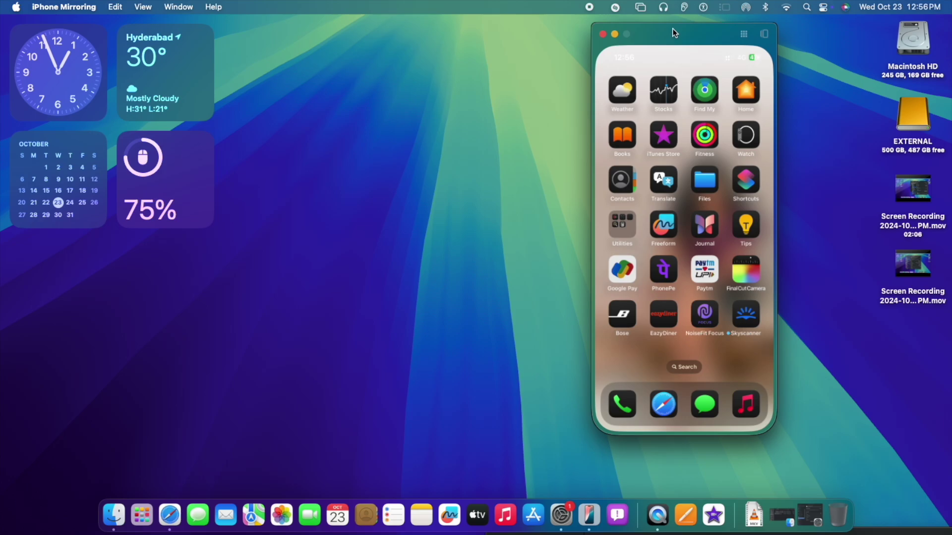
{"action": "left_click_drag", "start_coordinate": [668, 32], "coordinate": [555, 37]}
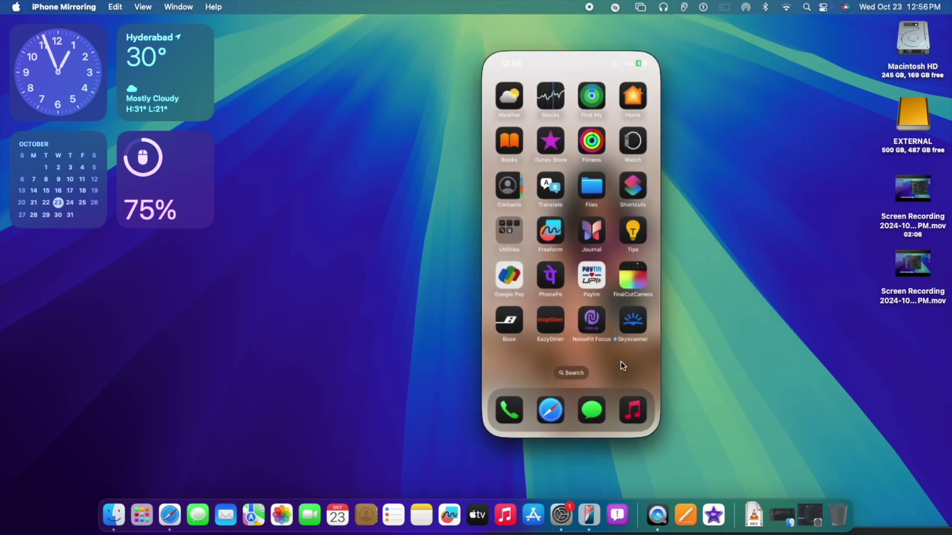
- Flip through the iPhone home pages and recent apps, ending on the home screen
{"action": "left_click_drag", "start_coordinate": [621, 362], "coordinate": [493, 353]}
{"action": "left_click_drag", "start_coordinate": [635, 358], "coordinate": [496, 355]}
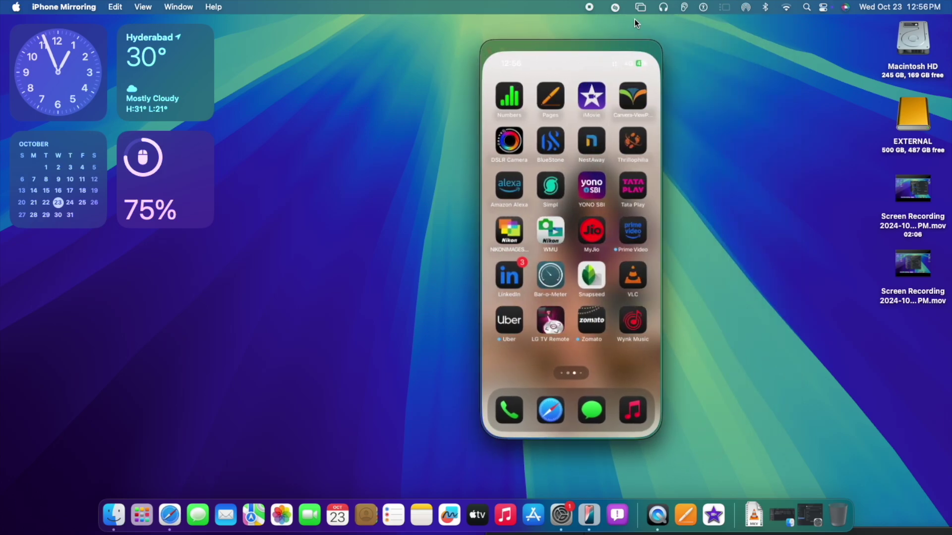
{"action": "mouse_move", "coordinate": [605, 49]}
{"action": "left_click", "coordinate": [629, 40]}
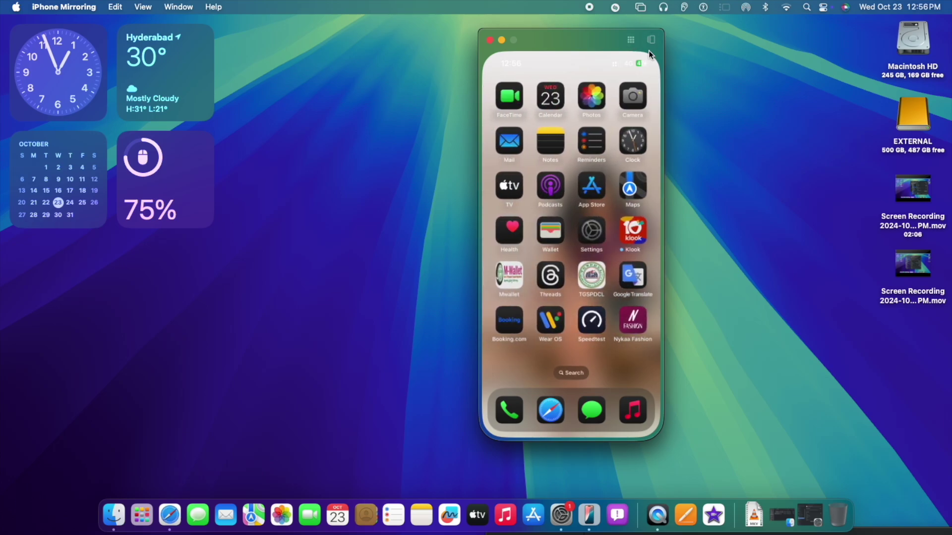
{"action": "left_click", "coordinate": [651, 40]}
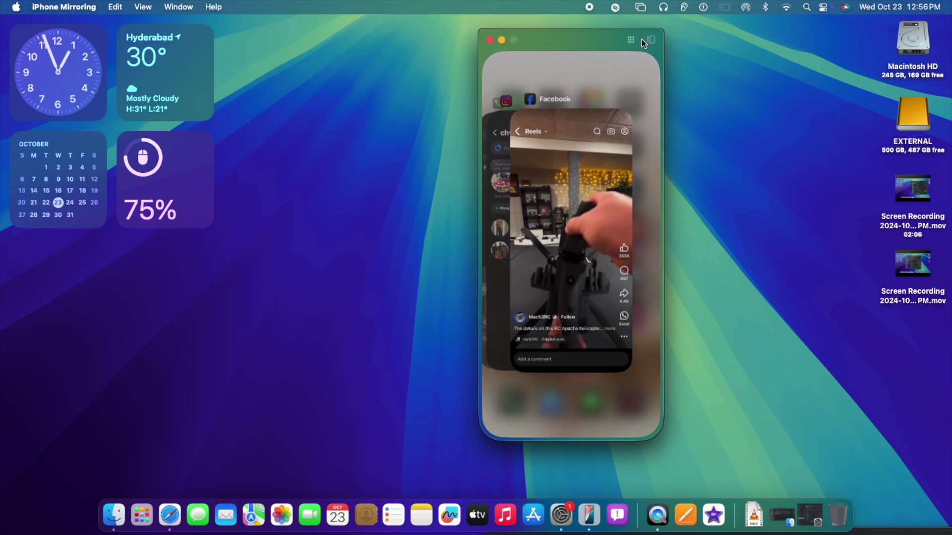
{"action": "left_click", "coordinate": [631, 40]}
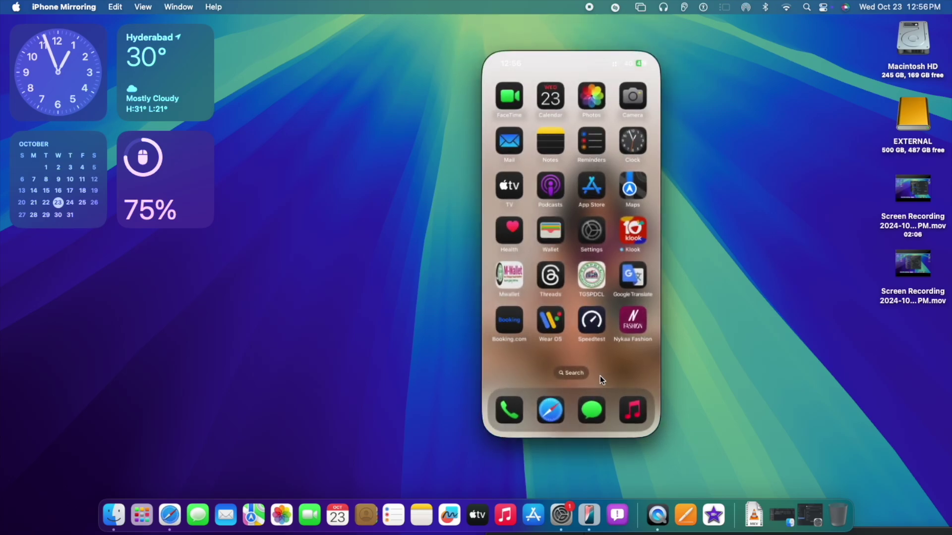
- Browse all contacts and contact lists in the iPhone Phone app, then close mirroring
{"action": "left_click", "coordinate": [516, 412]}
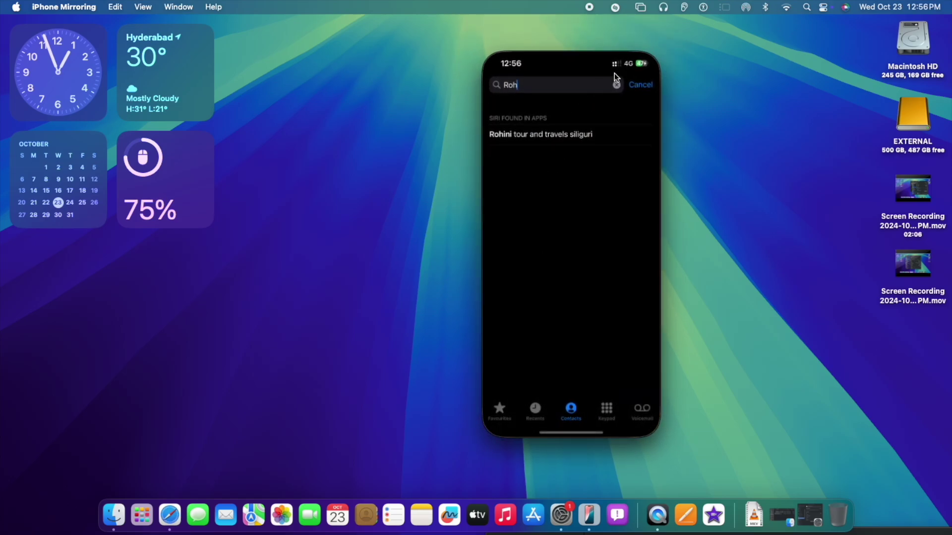
{"action": "left_click", "coordinate": [646, 85]}
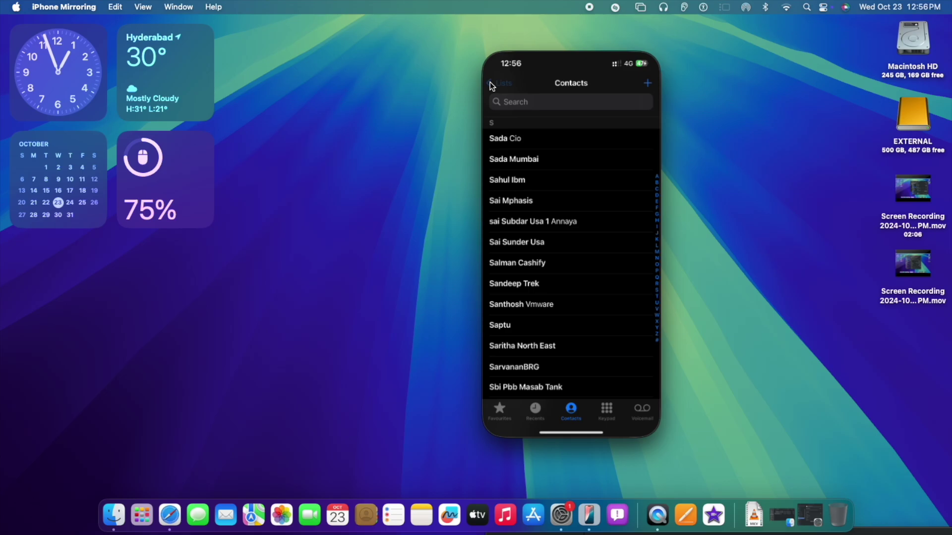
{"action": "left_click", "coordinate": [491, 84]}
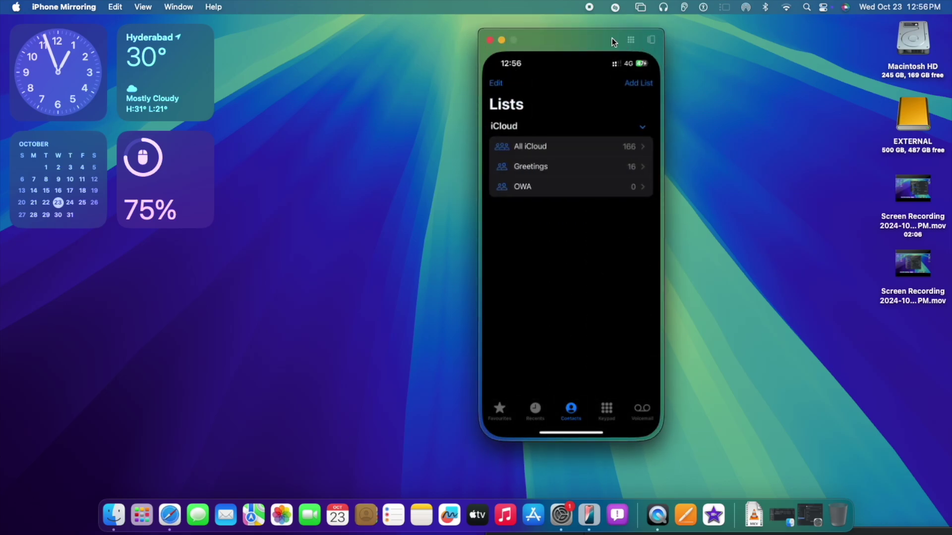
{"action": "left_click", "coordinate": [630, 39]}
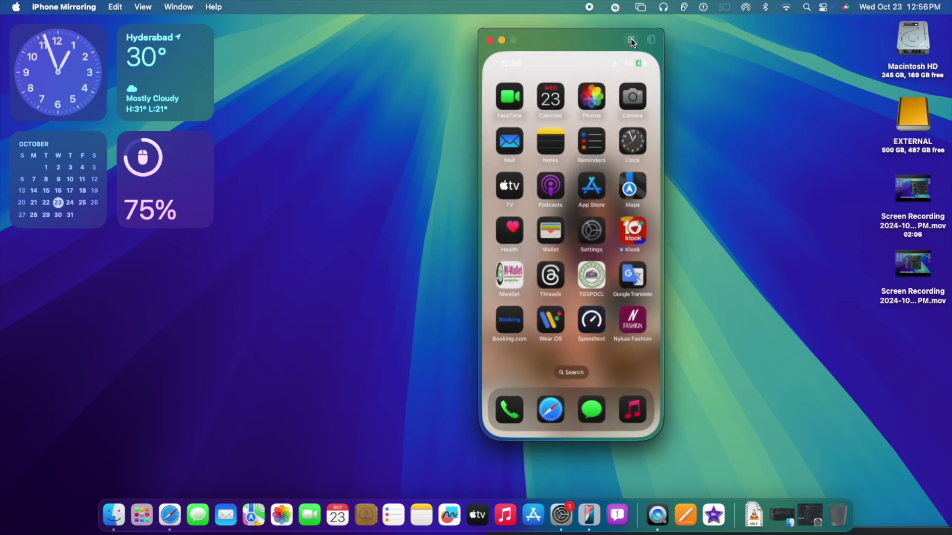
{"action": "left_click", "coordinate": [489, 40]}
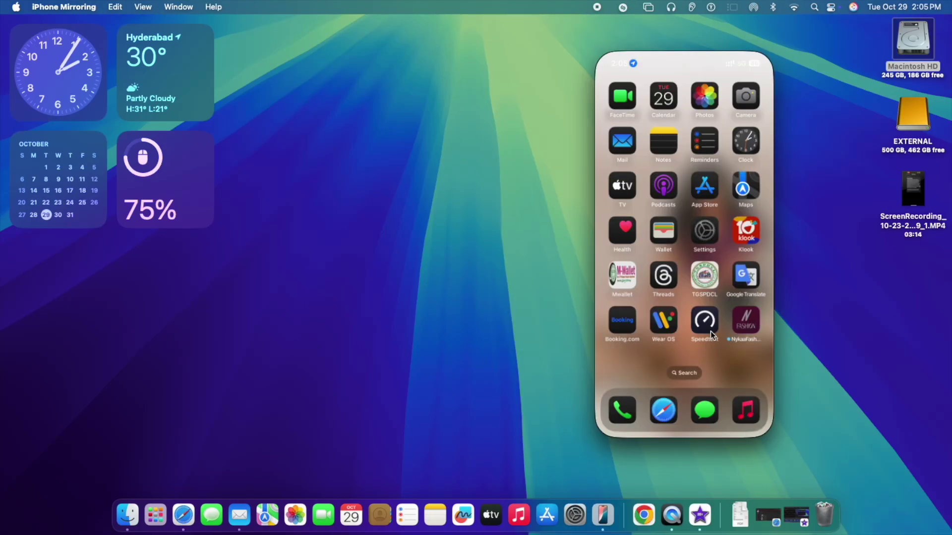
- Move the Nykaa Fashion icon into the sixth row, then page through home screens and open YouTube
{"action": "left_click_drag", "start_coordinate": [710, 331], "coordinate": [630, 317]}
{"action": "left_click", "coordinate": [743, 65]}
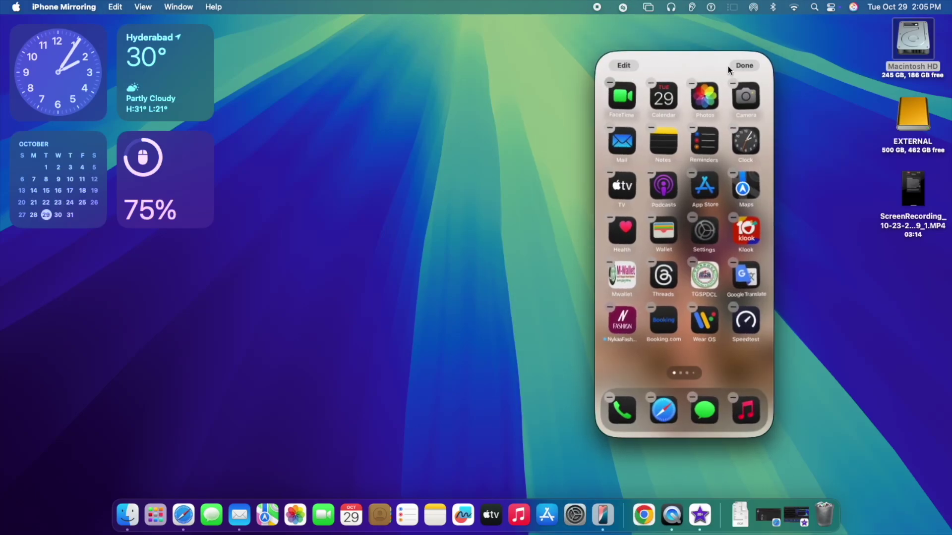
{"action": "left_click_drag", "start_coordinate": [759, 358], "coordinate": [636, 360]}
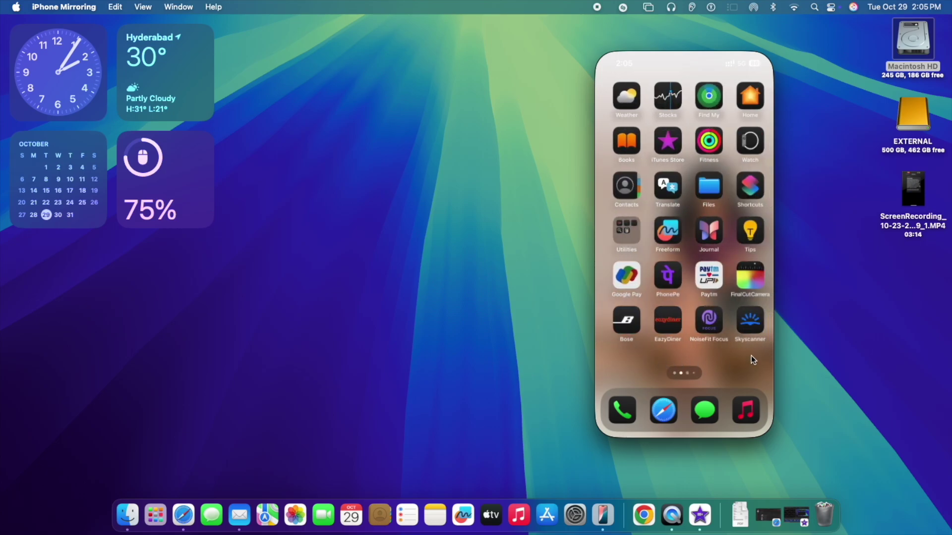
{"action": "left_click_drag", "start_coordinate": [751, 355], "coordinate": [652, 357]}
{"action": "left_click_drag", "start_coordinate": [736, 360], "coordinate": [623, 364]}
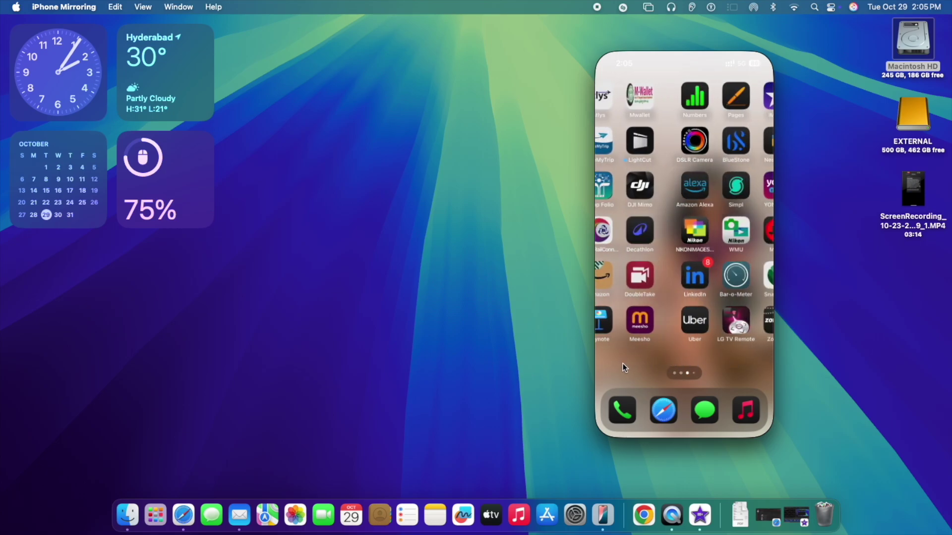
{"action": "left_click_drag", "start_coordinate": [739, 365], "coordinate": [672, 364]}
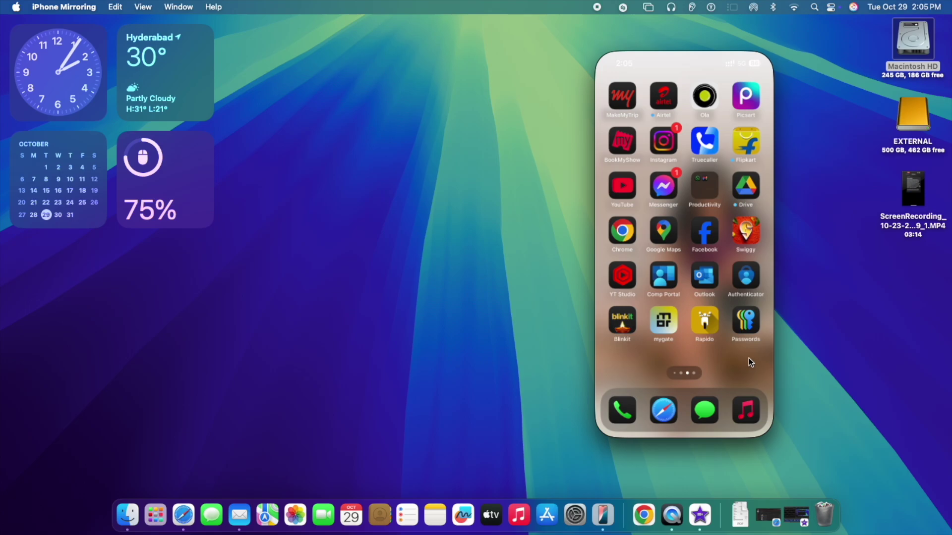
{"action": "left_click_drag", "start_coordinate": [749, 360], "coordinate": [721, 343]}
{"action": "left_click", "coordinate": [631, 192]}
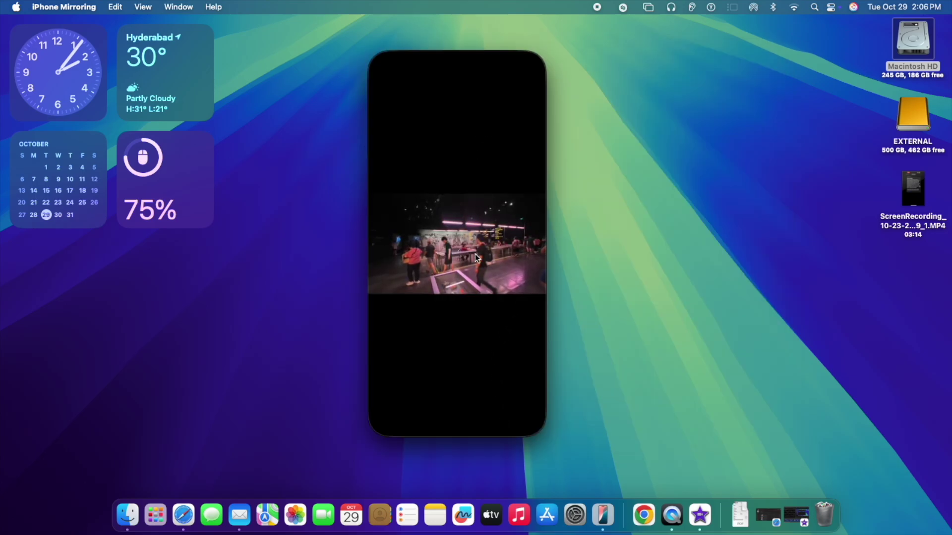
- Play the National Museum of Singapore video full-screen in landscape and raise the window
{"action": "left_click", "coordinate": [475, 254]}
{"action": "left_click", "coordinate": [533, 384]}
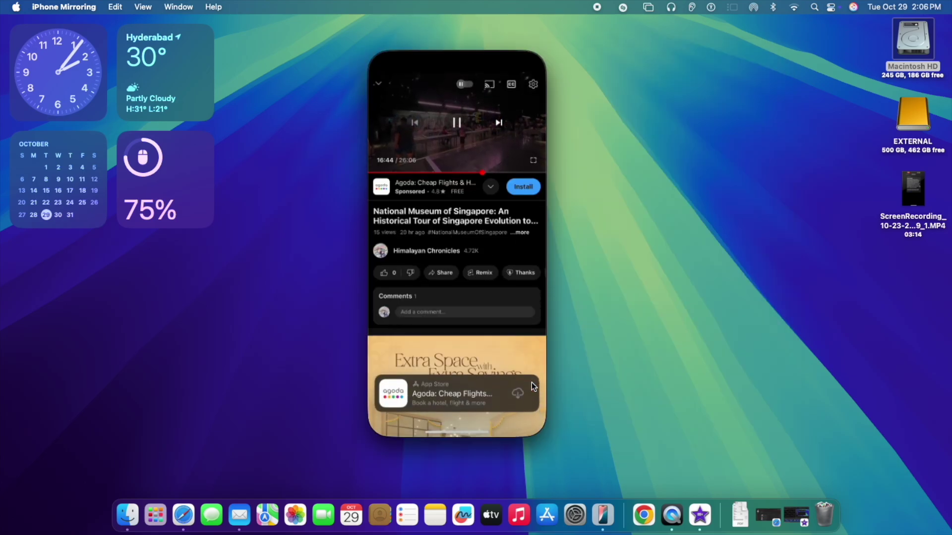
{"action": "left_click", "coordinate": [534, 163]}
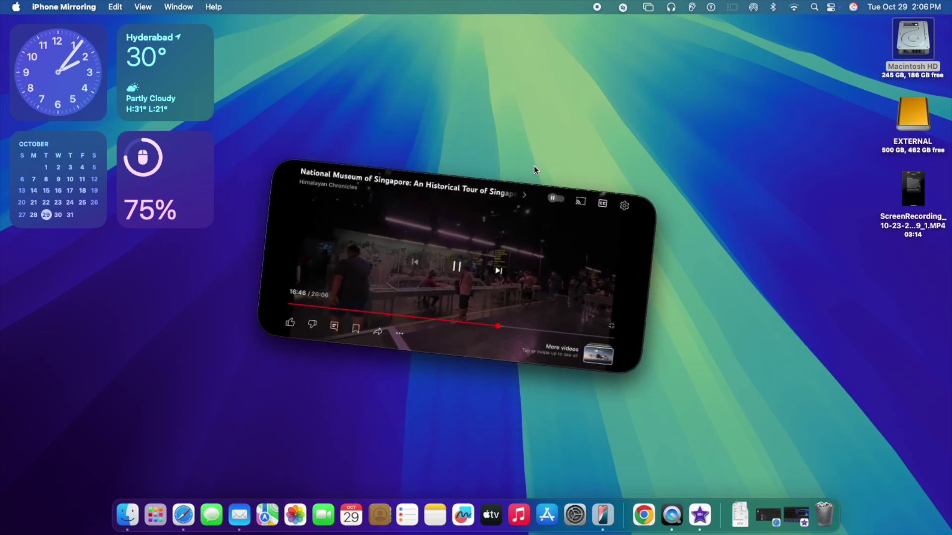
{"action": "left_click_drag", "start_coordinate": [477, 168], "coordinate": [511, 88]}
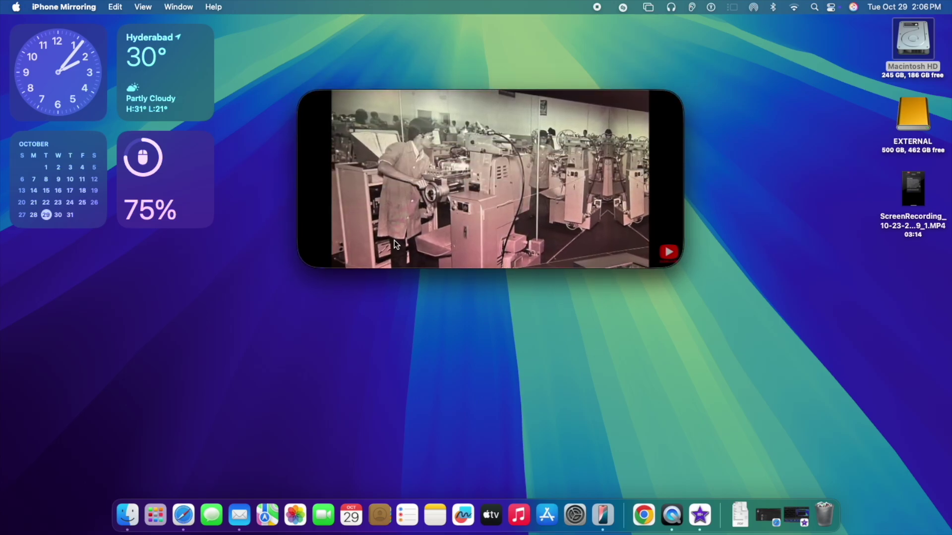
- Return the mirrored iPhone to its home screen and flip to another page
{"action": "mouse_move", "coordinate": [389, 88]}
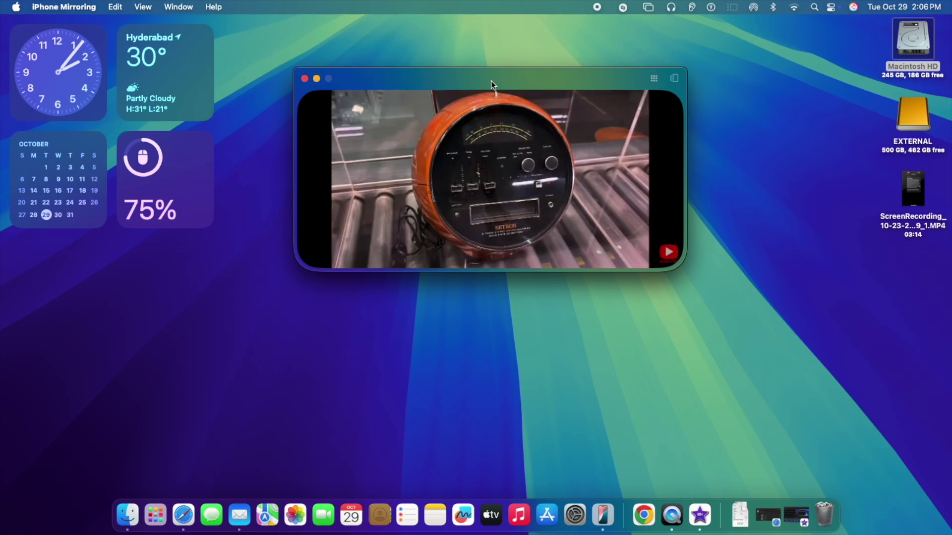
{"action": "left_click", "coordinate": [654, 78]}
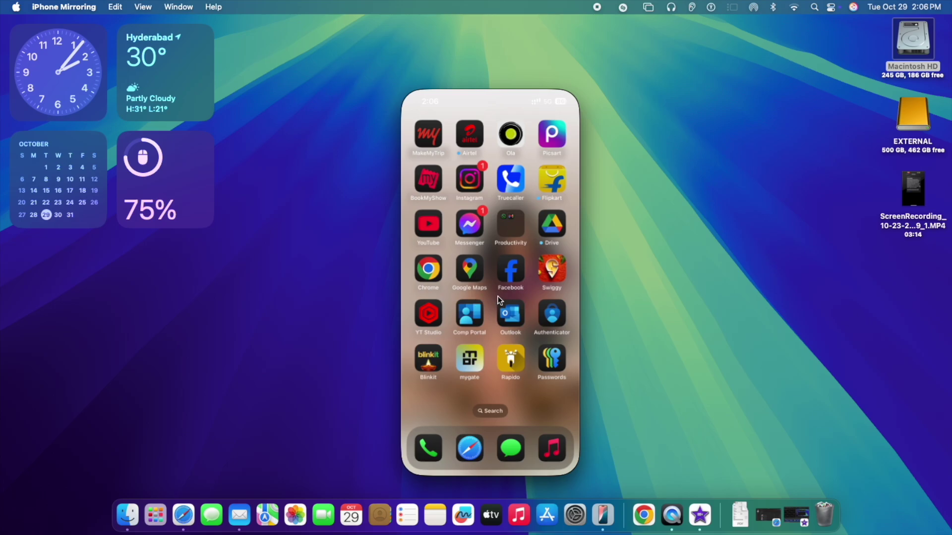
{"action": "left_click_drag", "start_coordinate": [553, 333], "coordinate": [396, 278]}
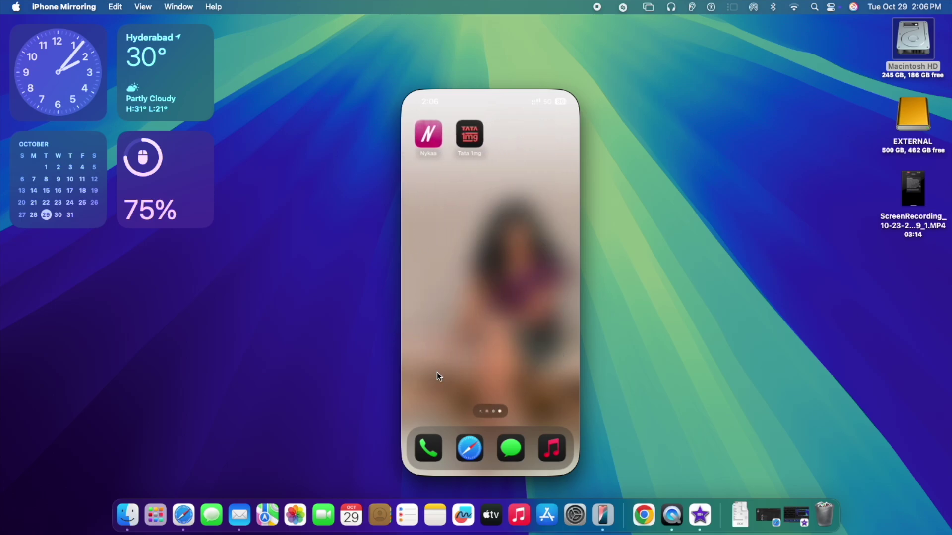
{"action": "scroll", "coordinate": [424, 408], "scroll_direction": "left", "scroll_amount": 6}
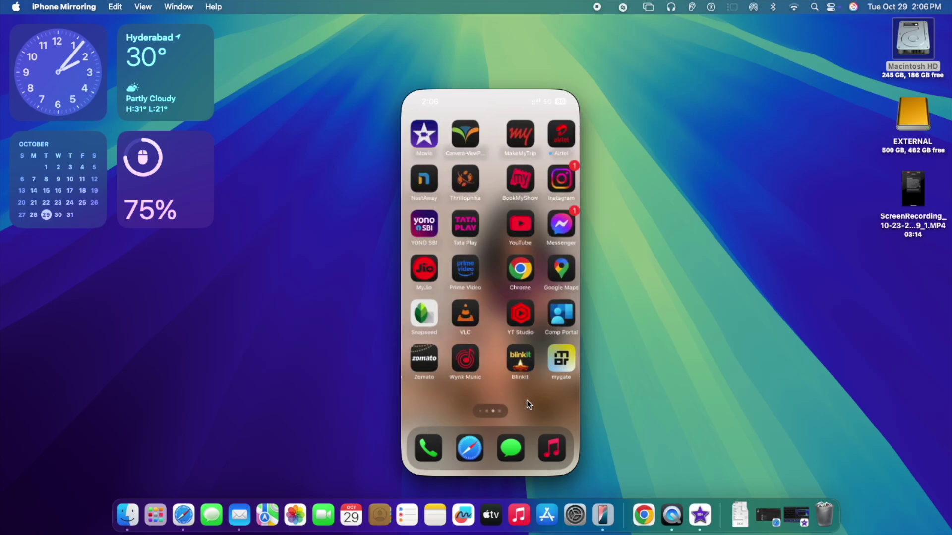
- Reopen YouTube from recent apps, resume the museum video and move the window up-left
{"action": "left_click", "coordinate": [569, 79]}
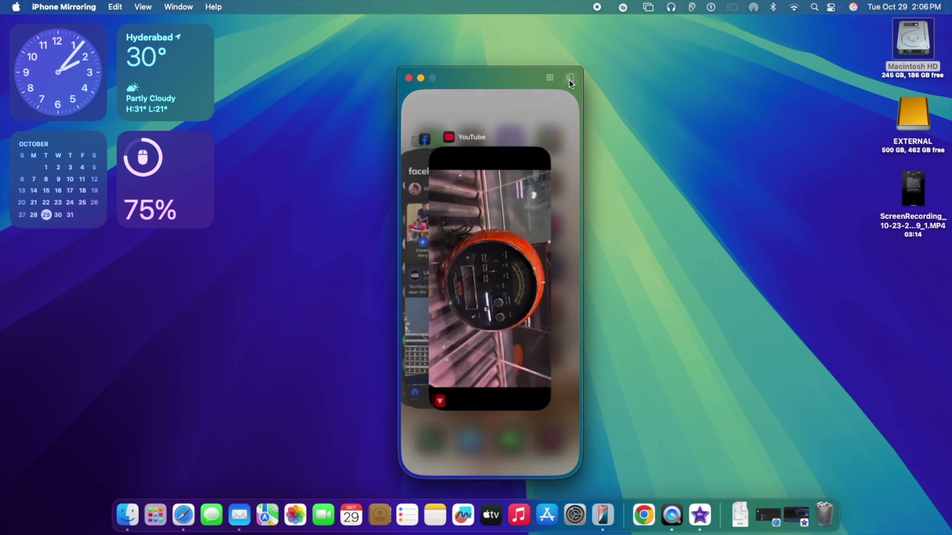
{"action": "left_click", "coordinate": [504, 220]}
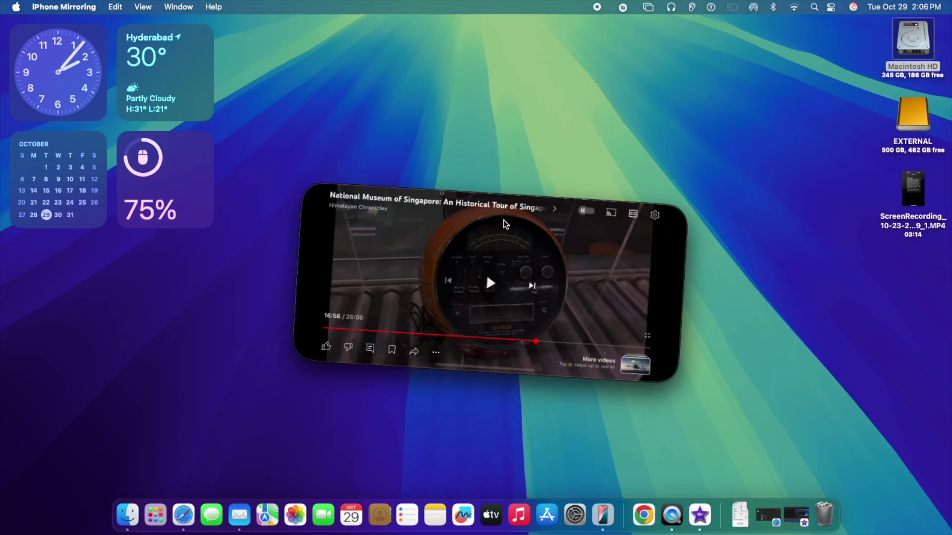
{"action": "left_click", "coordinate": [489, 284]}
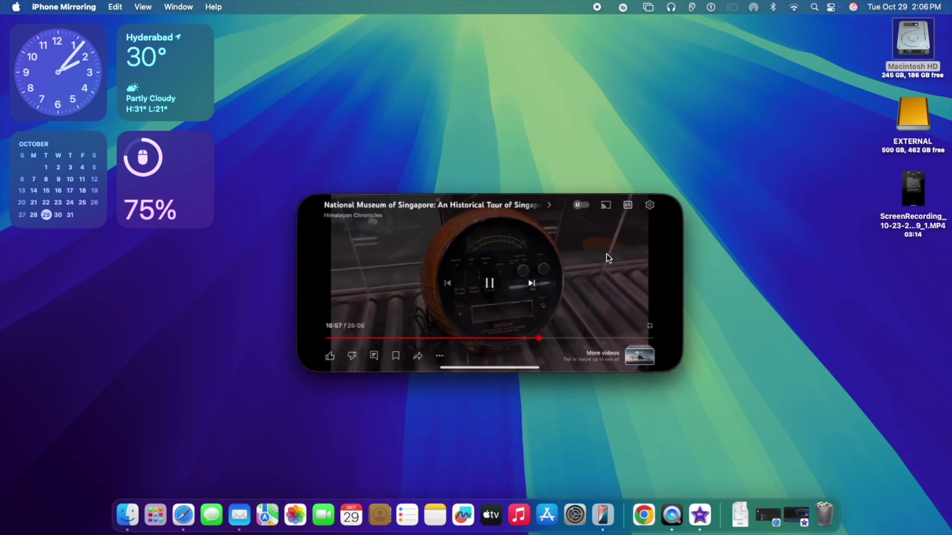
{"action": "mouse_move", "coordinate": [655, 175]}
{"action": "left_click_drag", "start_coordinate": [606, 182], "coordinate": [585, 73]}
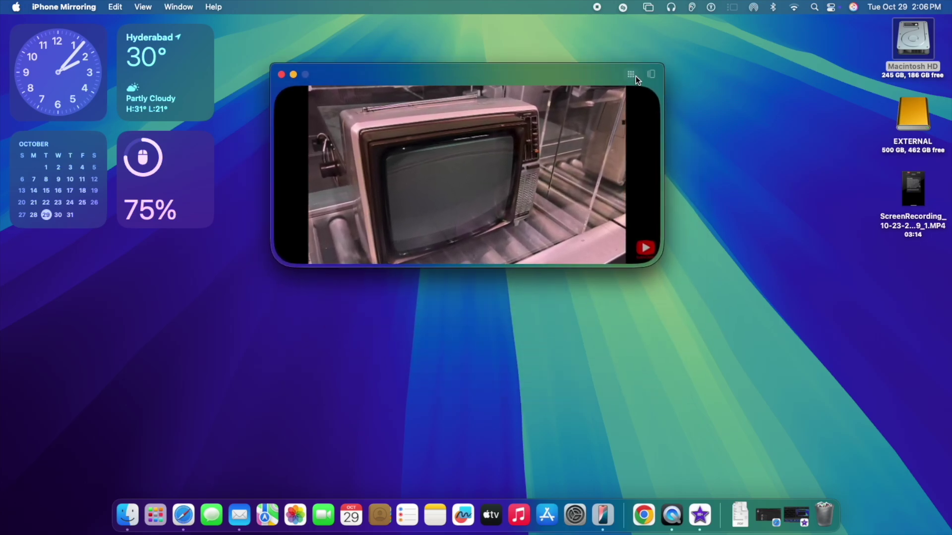
- Browse the recent app cards and bring YouTube back to fill the window
{"action": "left_click", "coordinate": [651, 76]}
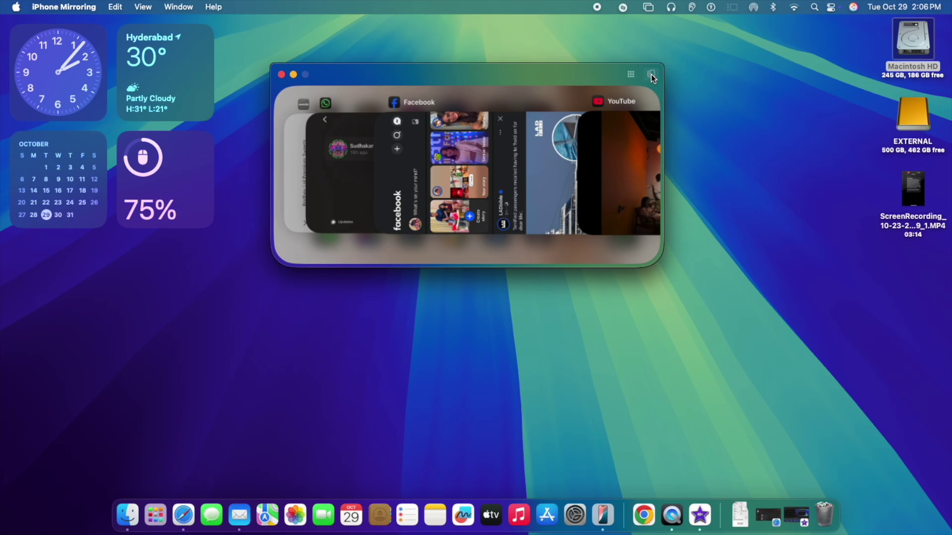
{"action": "left_click", "coordinate": [650, 73]}
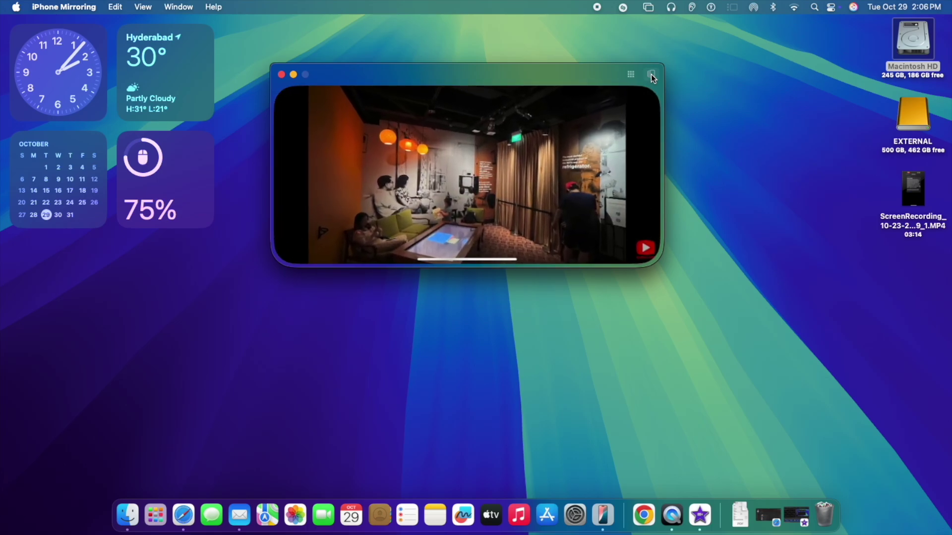
{"action": "left_click", "coordinate": [650, 74]}
{"action": "left_click_drag", "start_coordinate": [555, 163], "coordinate": [515, 182]}
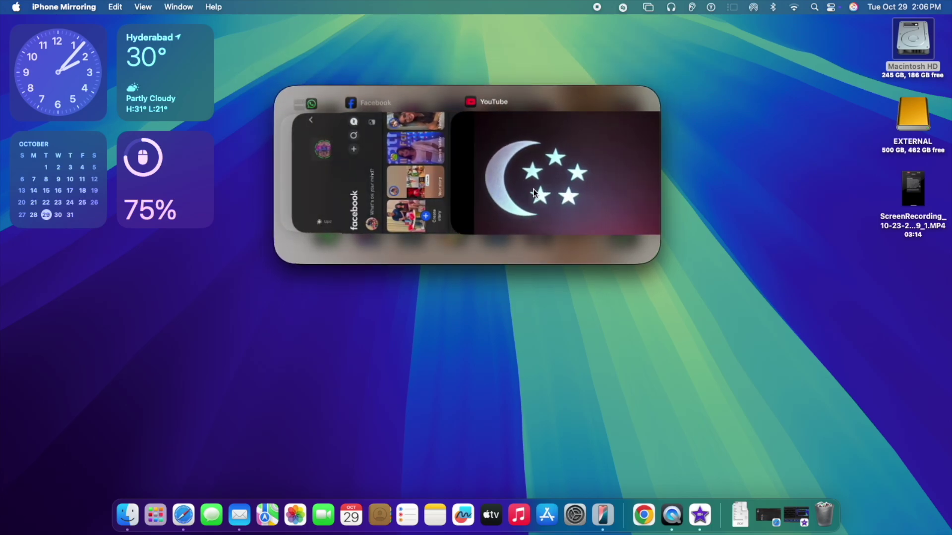
{"action": "scroll", "coordinate": [424, 187], "scroll_direction": "left", "scroll_amount": 5}
{"action": "scroll", "coordinate": [530, 187], "scroll_direction": "left", "scroll_amount": 2}
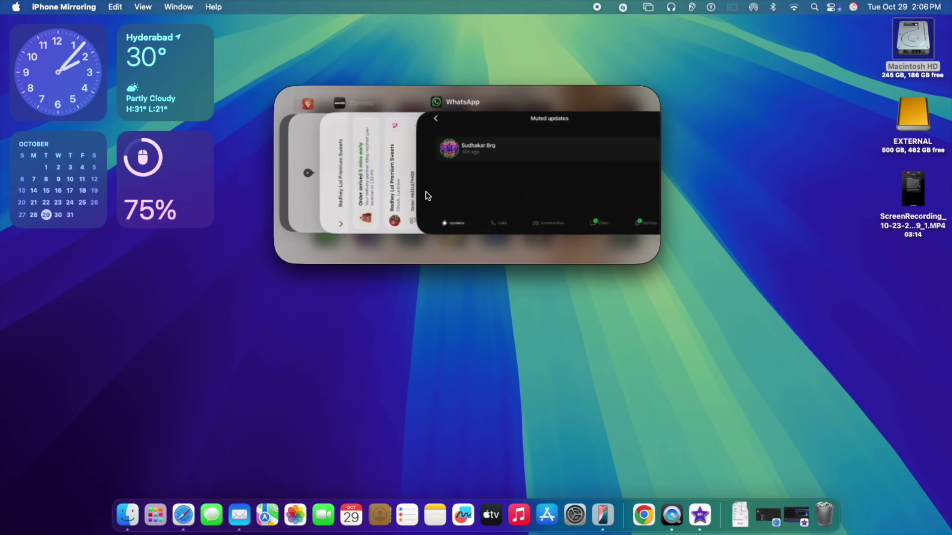
{"action": "scroll", "coordinate": [425, 192], "scroll_direction": "right", "scroll_amount": 5}
{"action": "left_click", "coordinate": [370, 149]}
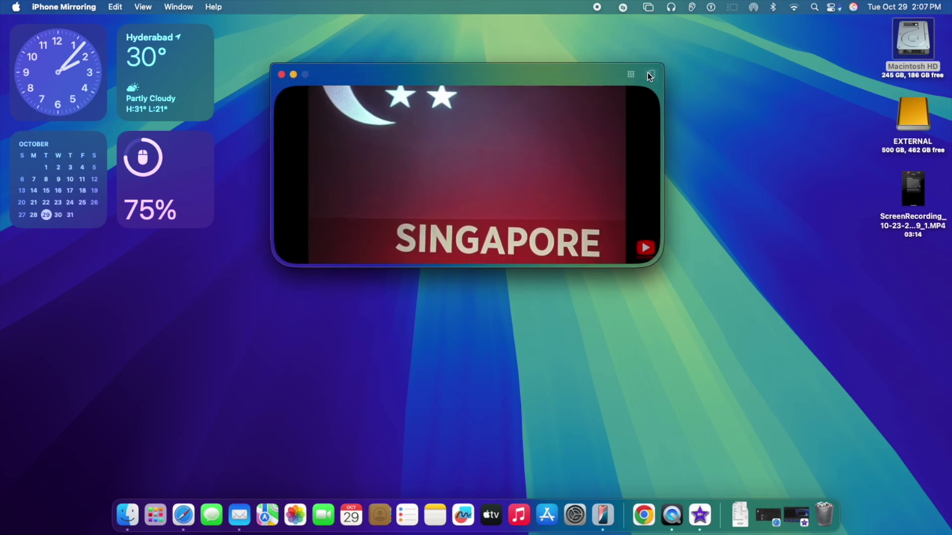
- Dismiss the app switcher and return to the iPhone home screen
{"action": "left_click", "coordinate": [648, 72]}
{"action": "left_click", "coordinate": [648, 73]}
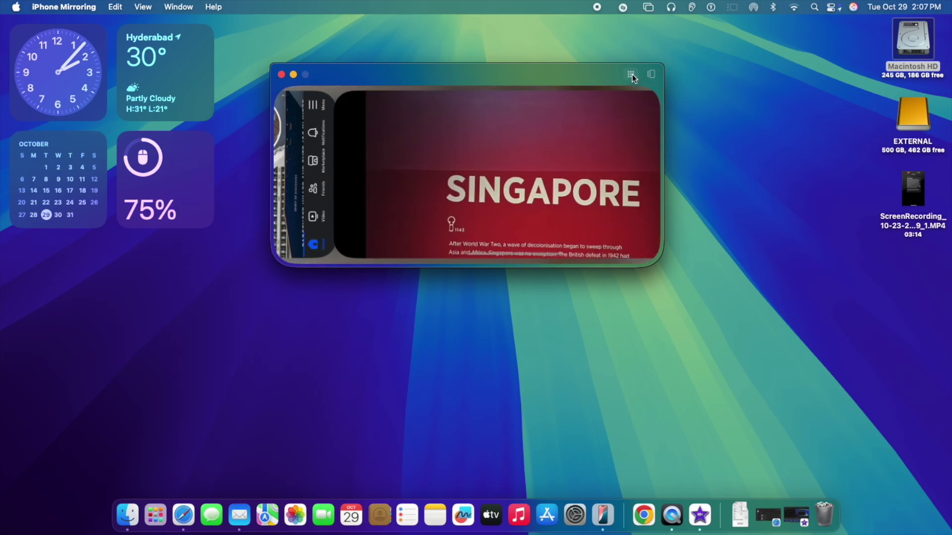
{"action": "left_click", "coordinate": [631, 74]}
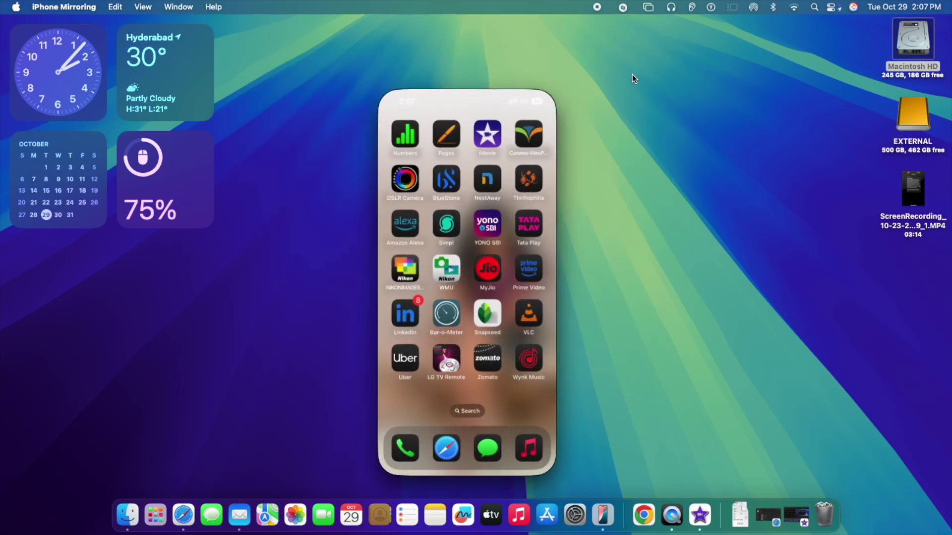
{"action": "mouse_move", "coordinate": [388, 85]}
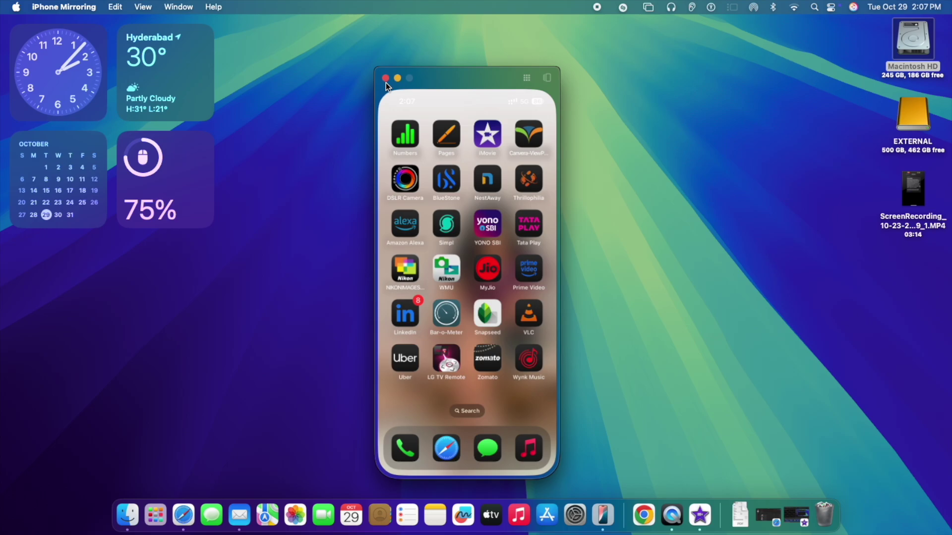
- Bring the mirrored iPhone back to the front and scroll up its Photos library
{"action": "left_click", "coordinate": [386, 78]}
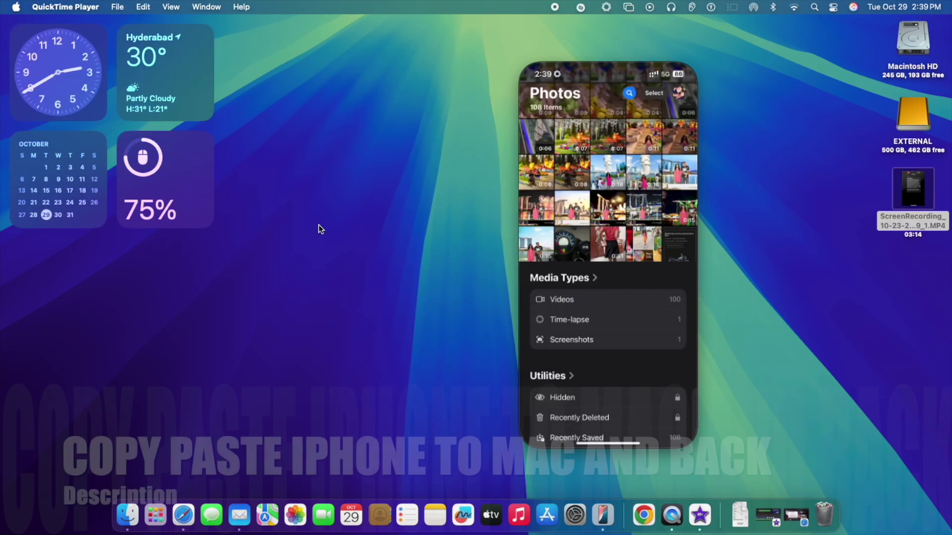
{"action": "left_click", "coordinate": [615, 74]}
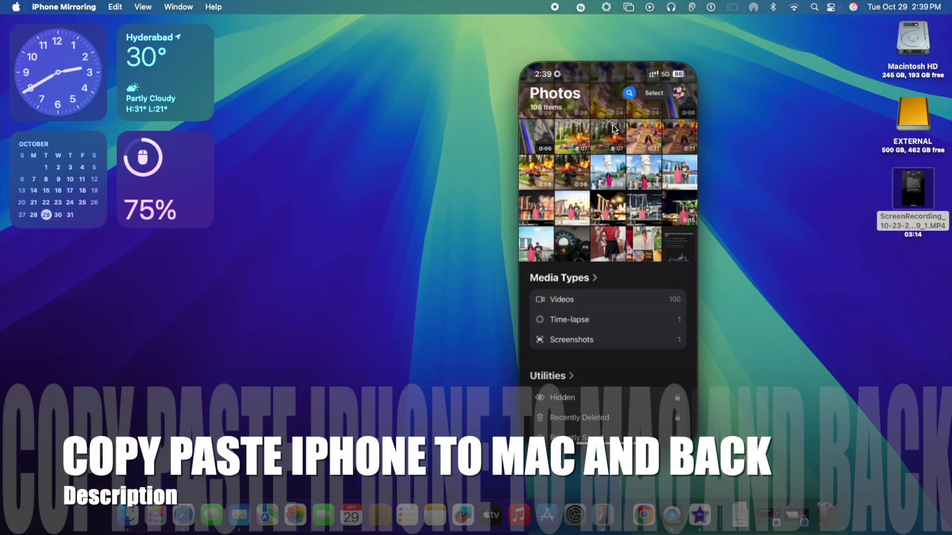
{"action": "scroll", "coordinate": [608, 183], "scroll_direction": "up", "scroll_amount": 3}
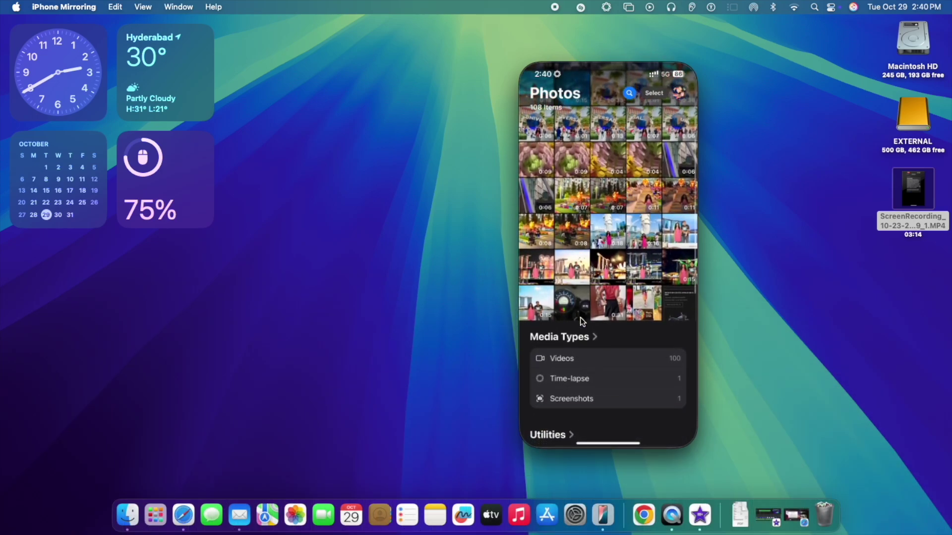
- Drag the Time-lapse video onto the desktop and open IMG_2030.mov in QuickTime
{"action": "left_click", "coordinate": [575, 375]}
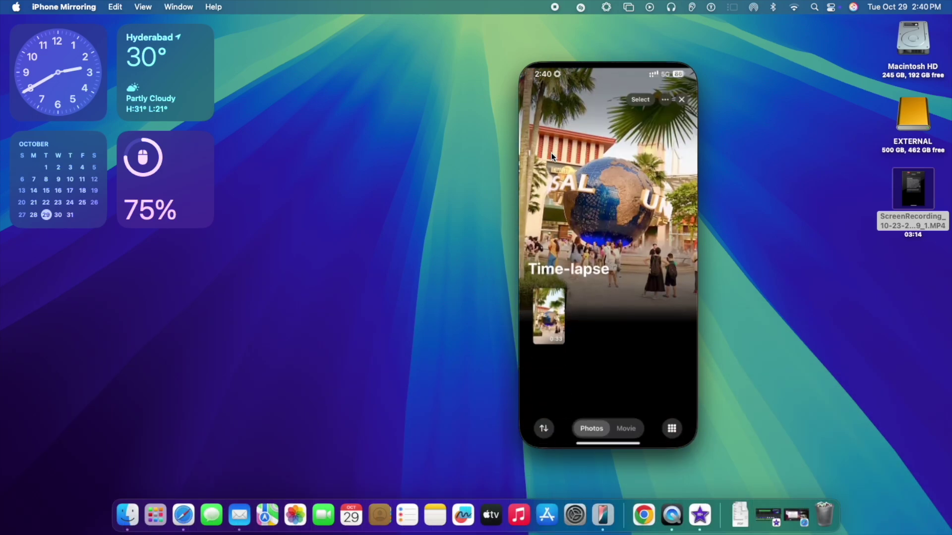
{"action": "left_click_drag", "start_coordinate": [557, 302], "coordinate": [826, 310]}
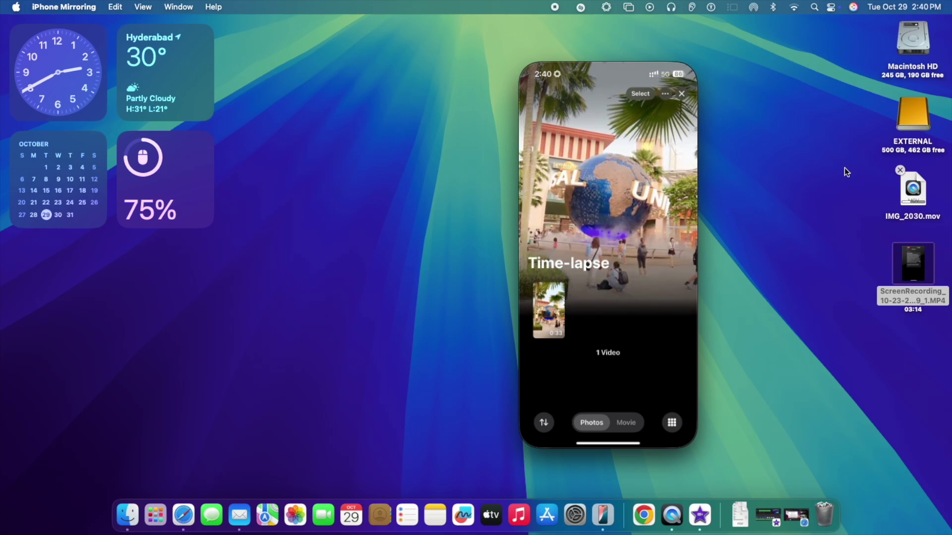
{"action": "mouse_move", "coordinate": [929, 193]}
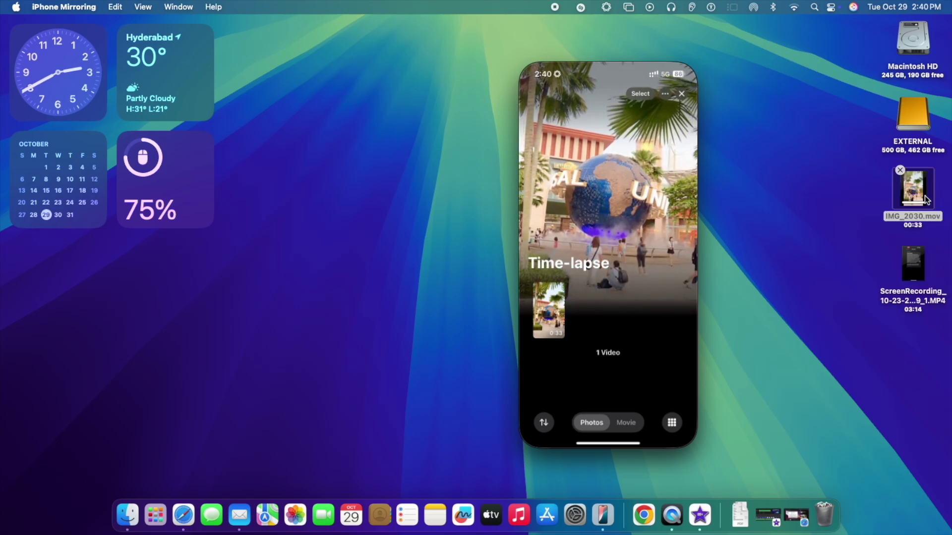
{"action": "double_click", "coordinate": [930, 188]}
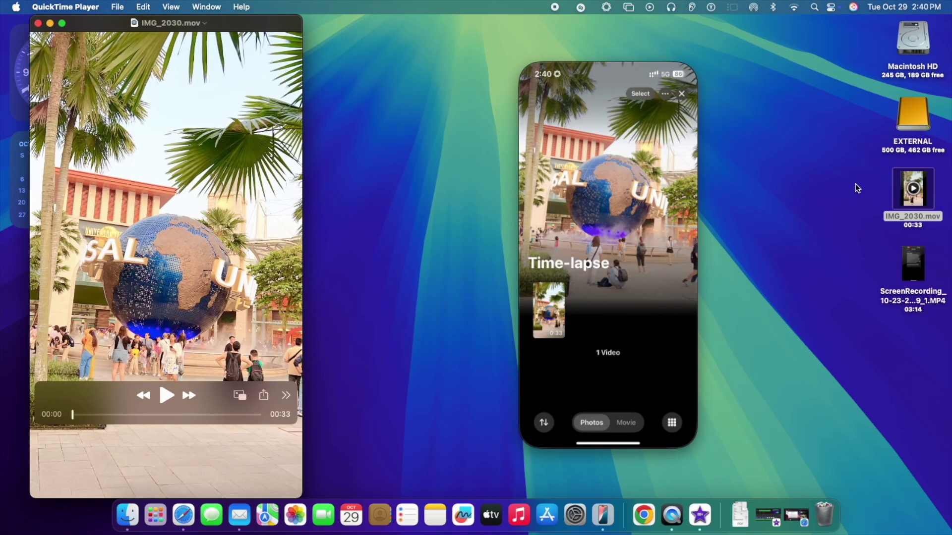
- Scrub the clip to about 0:15, close QuickTime, and bring iPhone Mirroring forward
{"action": "left_click_drag", "start_coordinate": [70, 412], "coordinate": [163, 415]}
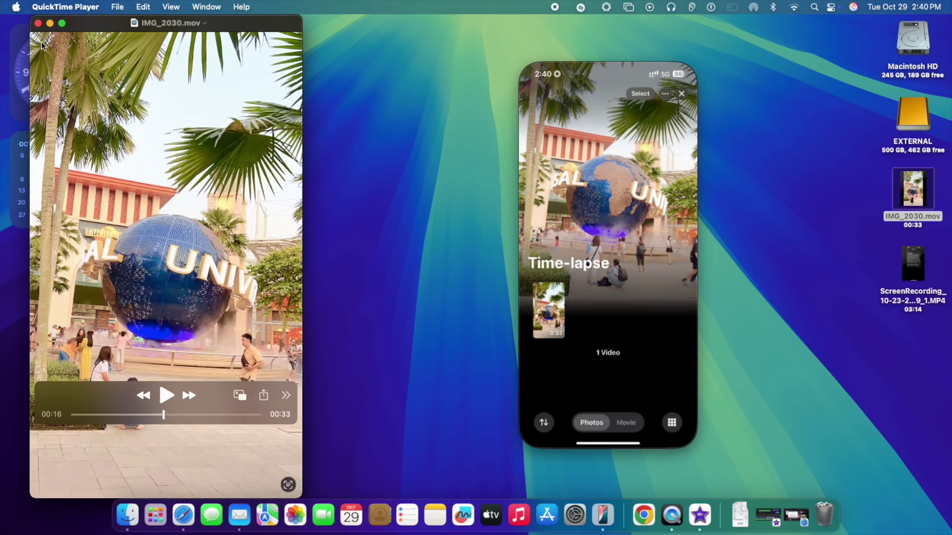
{"action": "left_click", "coordinate": [38, 23]}
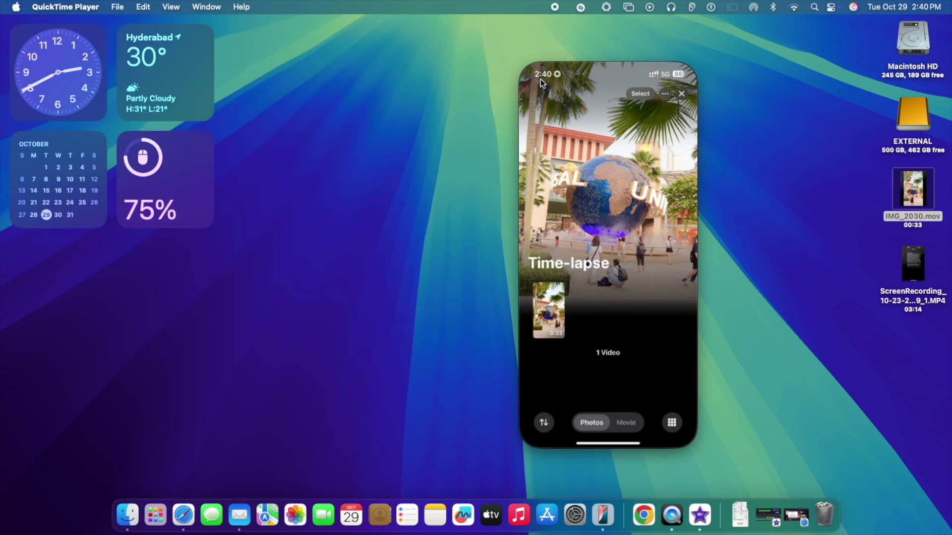
{"action": "mouse_move", "coordinate": [588, 52]}
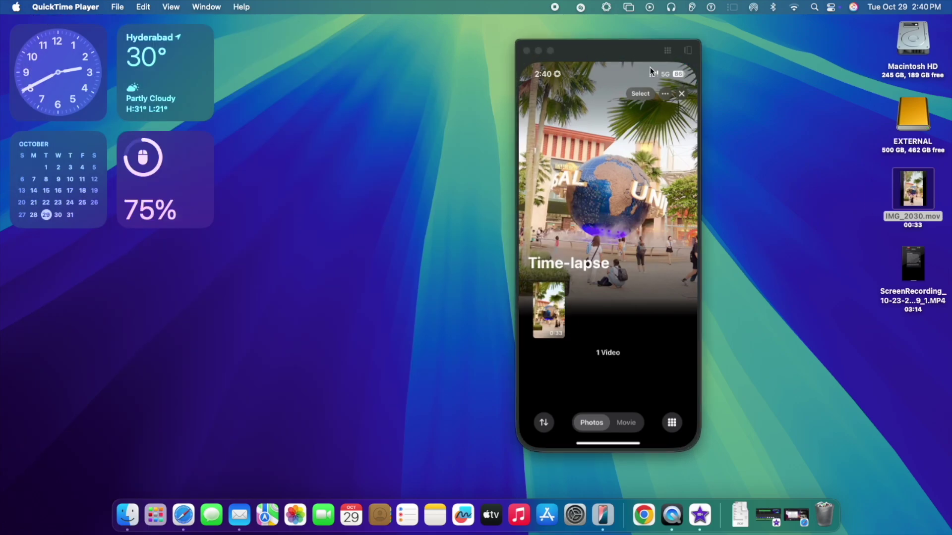
{"action": "left_click", "coordinate": [664, 421]}
- Drag IMG_2030.mov from the desktop into the phone's Photos library and open Time-lapse to confirm
{"action": "left_click", "coordinate": [671, 424]}
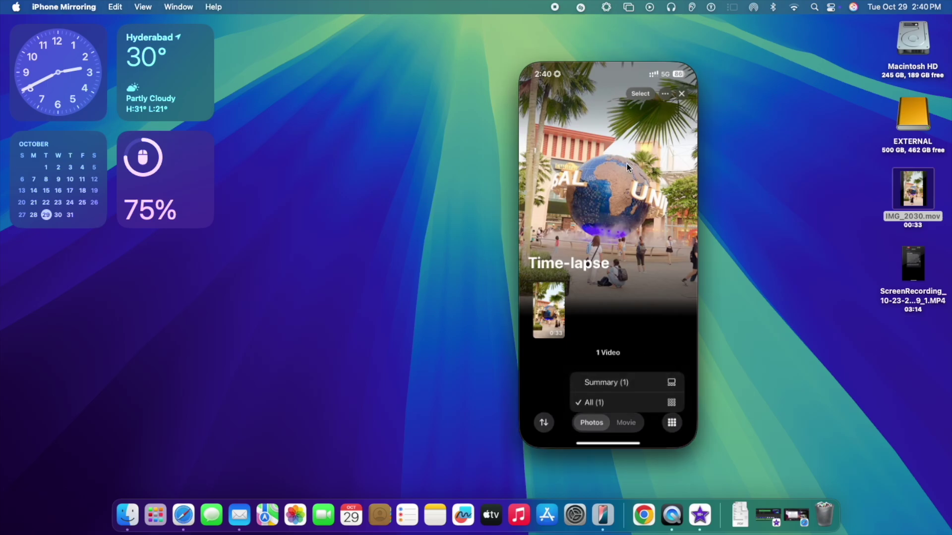
{"action": "left_click", "coordinate": [679, 93]}
{"action": "left_click", "coordinate": [680, 92]}
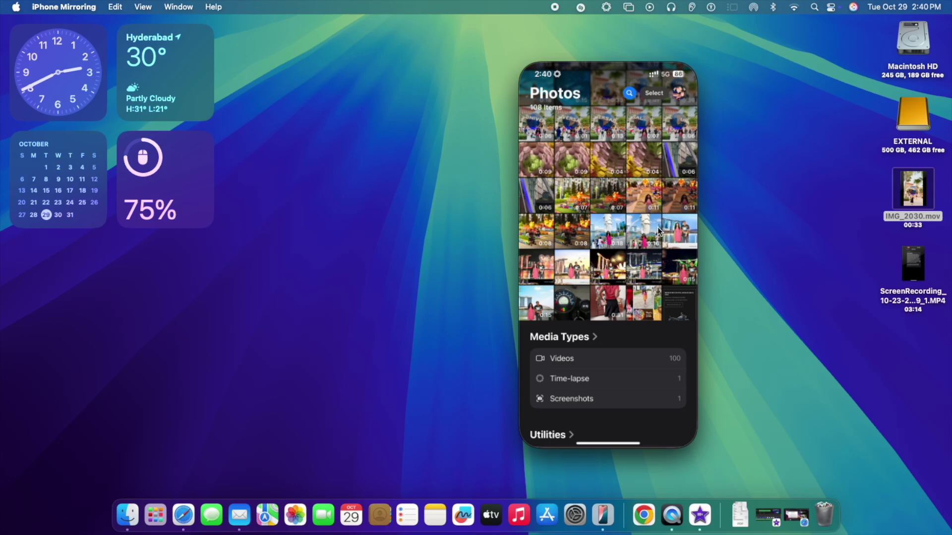
{"action": "scroll", "coordinate": [634, 243], "scroll_direction": "up", "scroll_amount": 4}
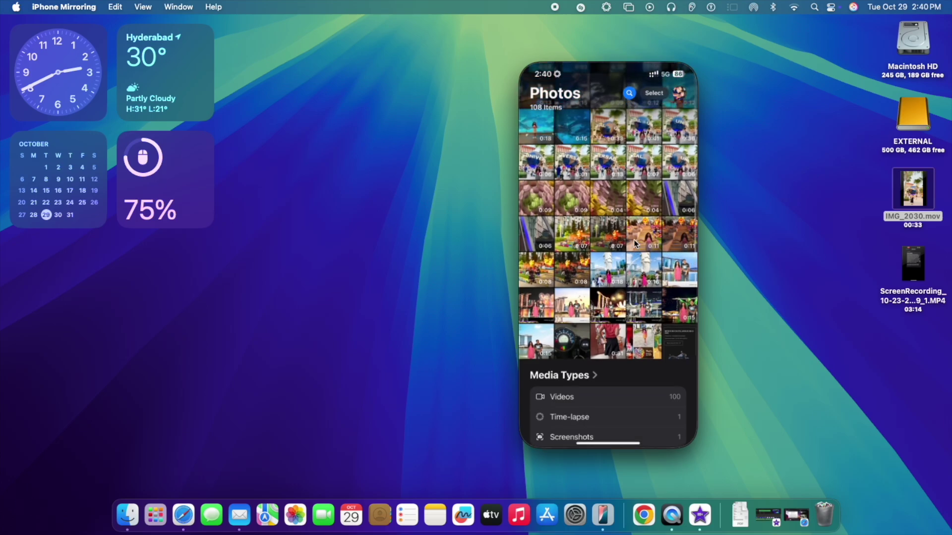
{"action": "scroll", "coordinate": [635, 242], "scroll_direction": "down", "scroll_amount": 4}
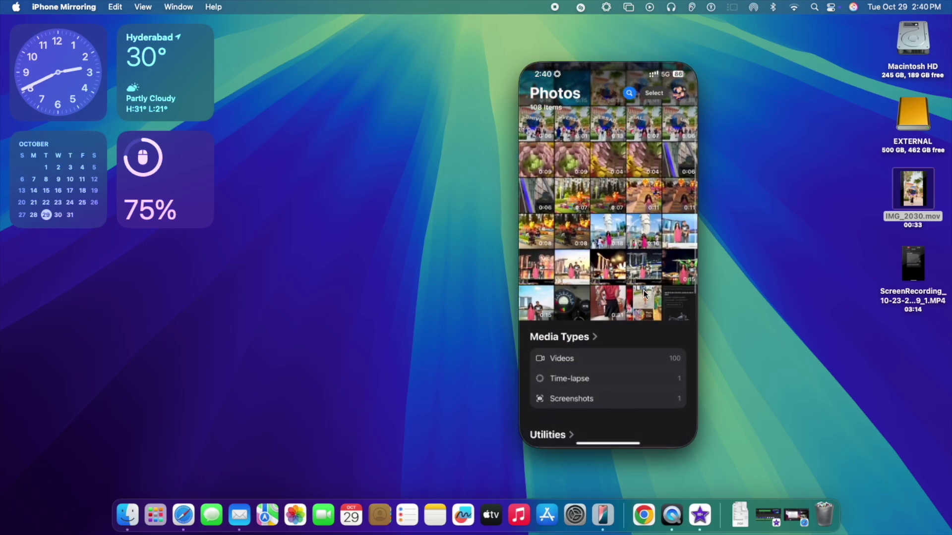
{"action": "scroll", "coordinate": [574, 237], "scroll_direction": "up", "scroll_amount": 2}
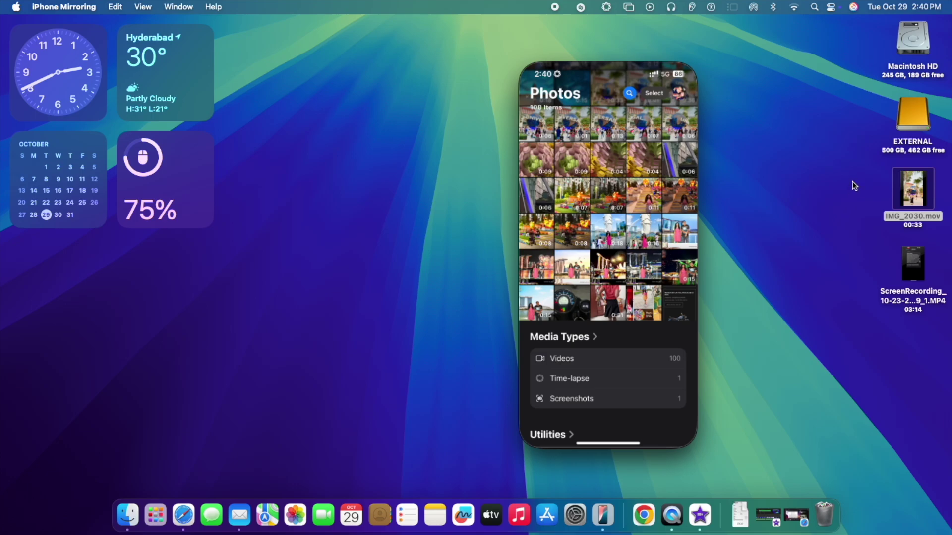
{"action": "left_click_drag", "start_coordinate": [903, 177], "coordinate": [632, 185]}
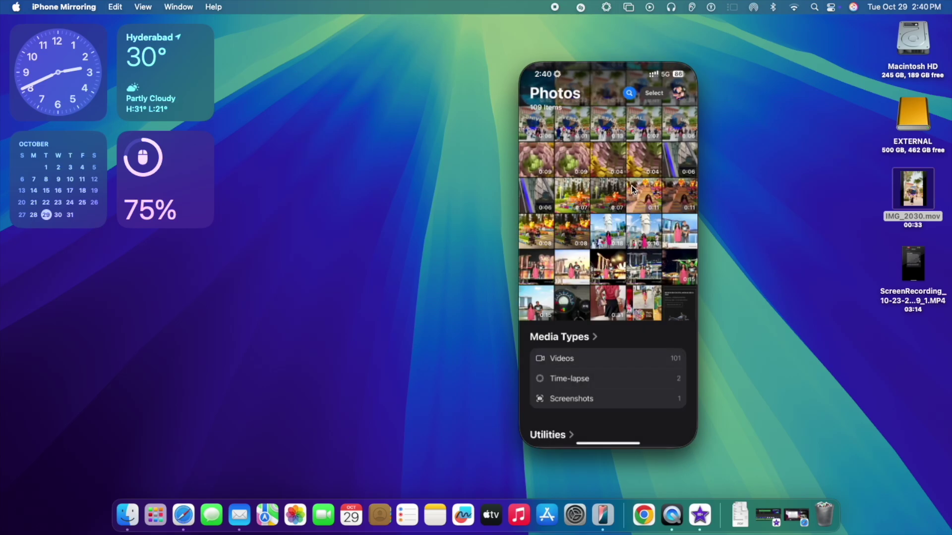
{"action": "left_click", "coordinate": [614, 377]}
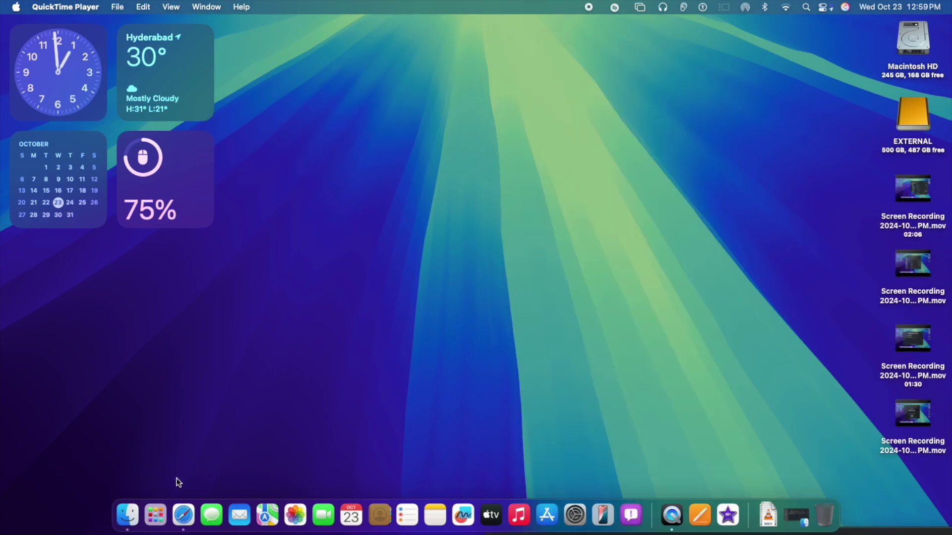
- Launch Pages from Launchpad and create a new document from the Blank template
{"action": "left_click", "coordinate": [157, 510]}
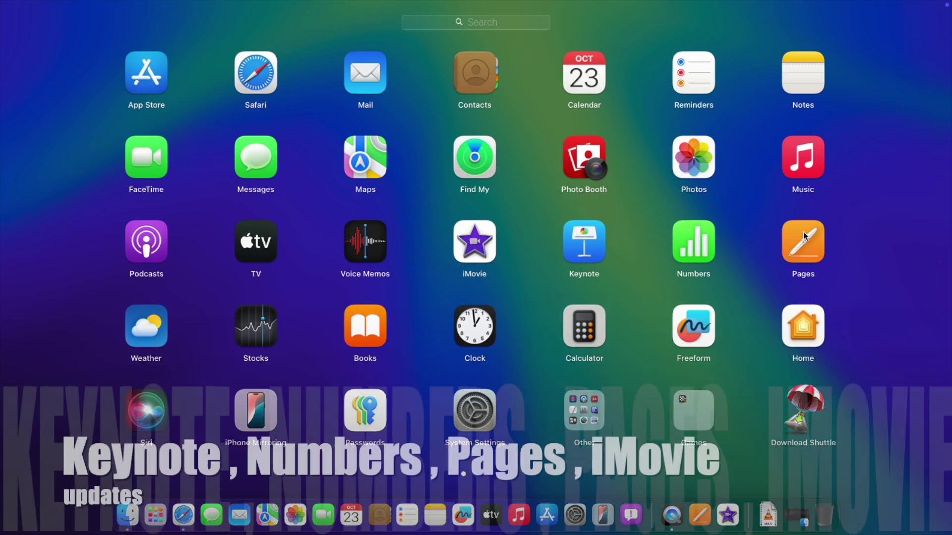
{"action": "left_click", "coordinate": [803, 233]}
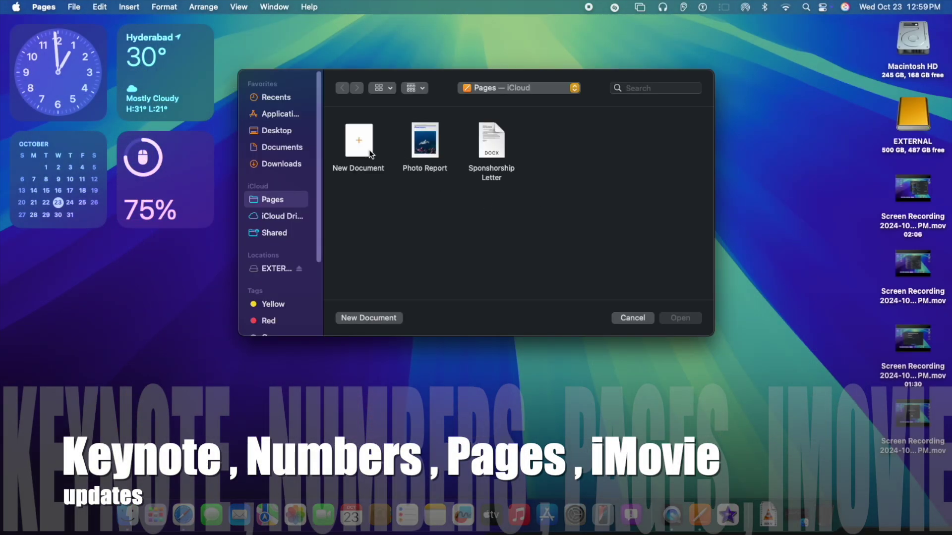
{"action": "double_click", "coordinate": [369, 150]}
{"action": "scroll", "coordinate": [525, 254], "scroll_direction": "down", "scroll_amount": 5}
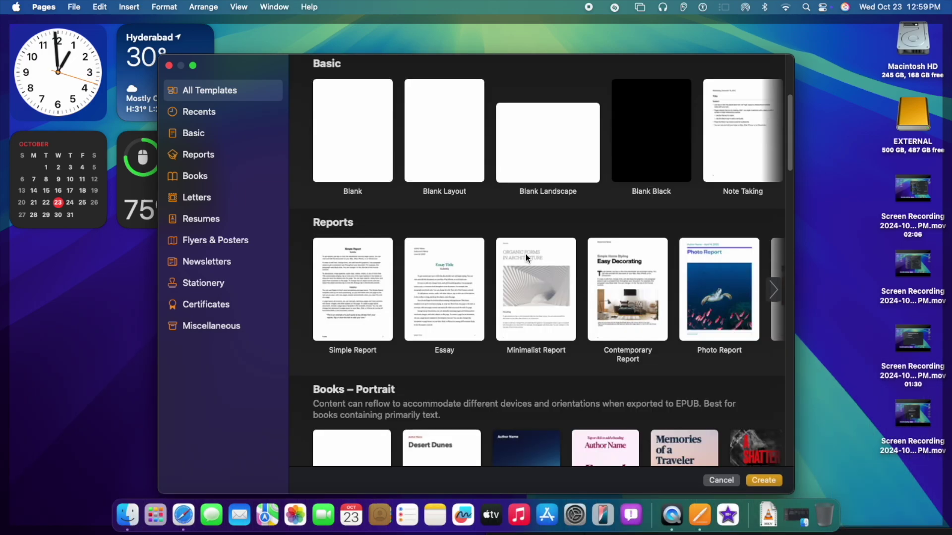
{"action": "scroll", "coordinate": [525, 254], "scroll_direction": "down", "scroll_amount": 5}
{"action": "scroll", "coordinate": [525, 254], "scroll_direction": "up", "scroll_amount": 10}
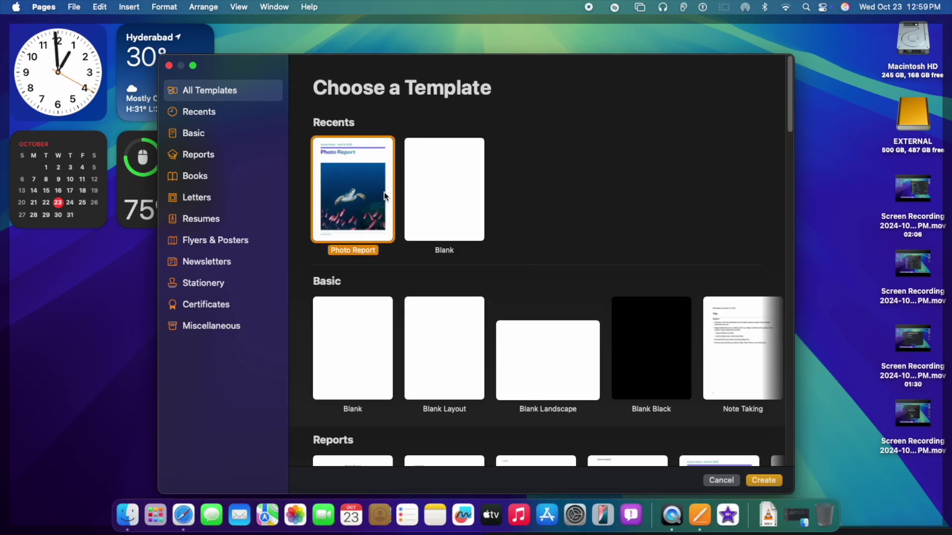
{"action": "double_click", "coordinate": [463, 178]}
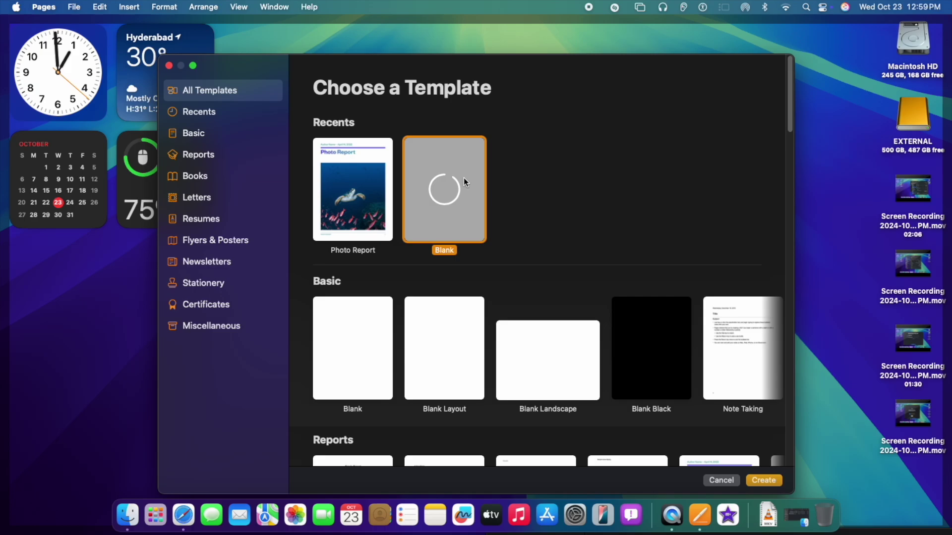
- Type the leave request ending 'somebody should take care of my work' and select all the text
{"action": "type", "text": "Hi a"}
{"action": "key", "text": "BackSpace"}
{"action": "key", "text": "BackSpace"}
{"action": "key", "text": "BackSpace"}
{"action": "key", "text": "BackSpace"}
{"action": "type", "text": "I wante"}
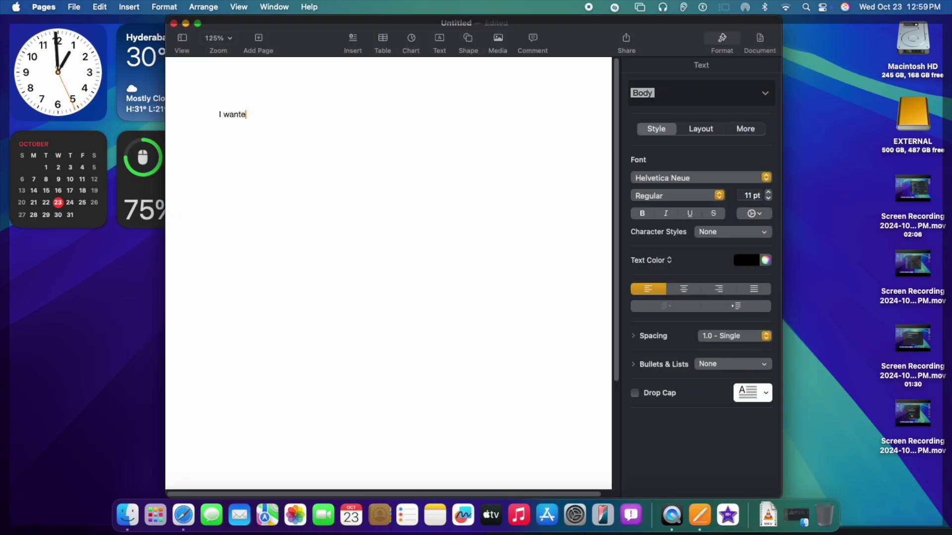
{"action": "type", "text": "d to apply for a le"}
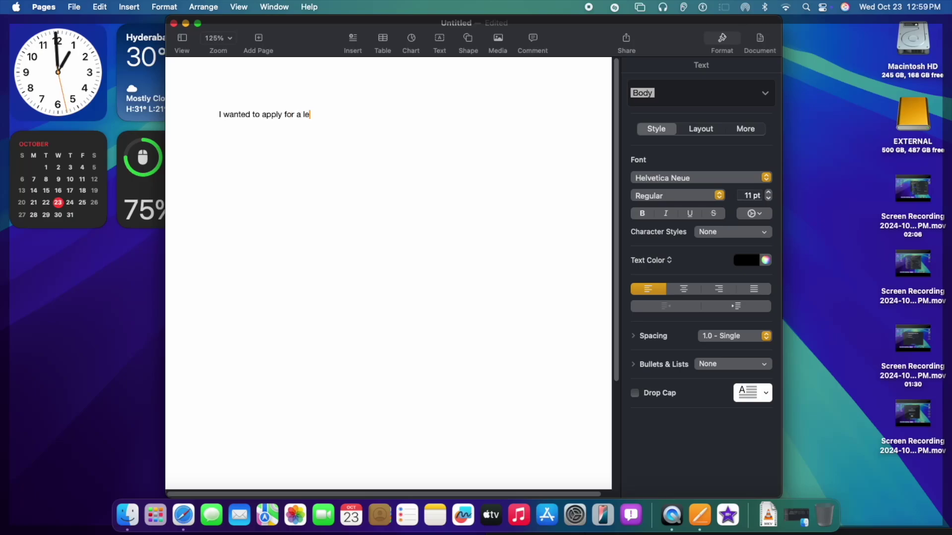
{"action": "type", "text": "ave and"}
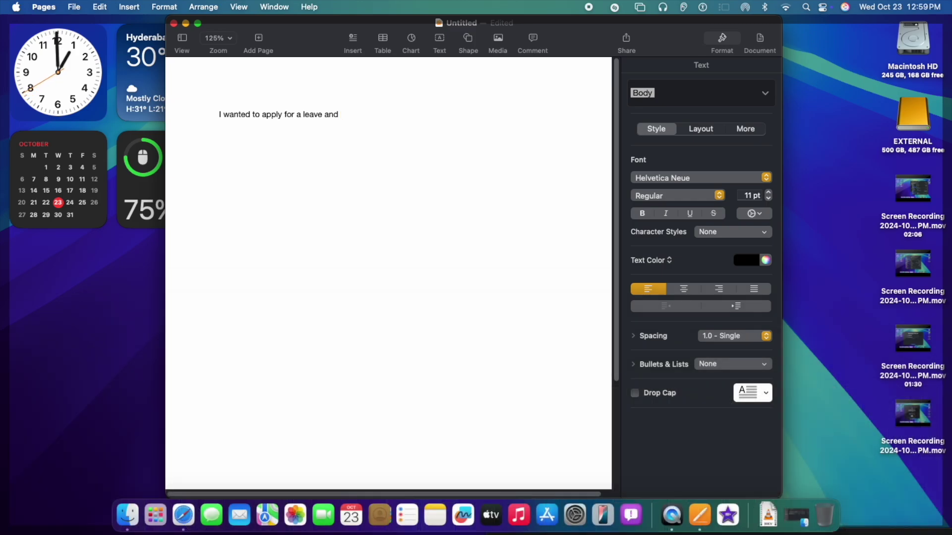
{"action": "type", "text": "during my absense"}
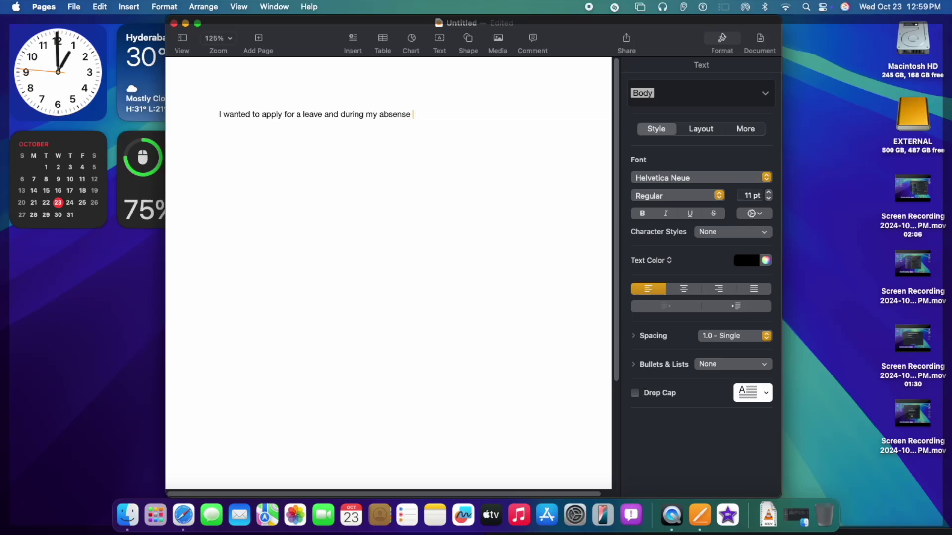
{"action": "type", "text": "somebody should "}
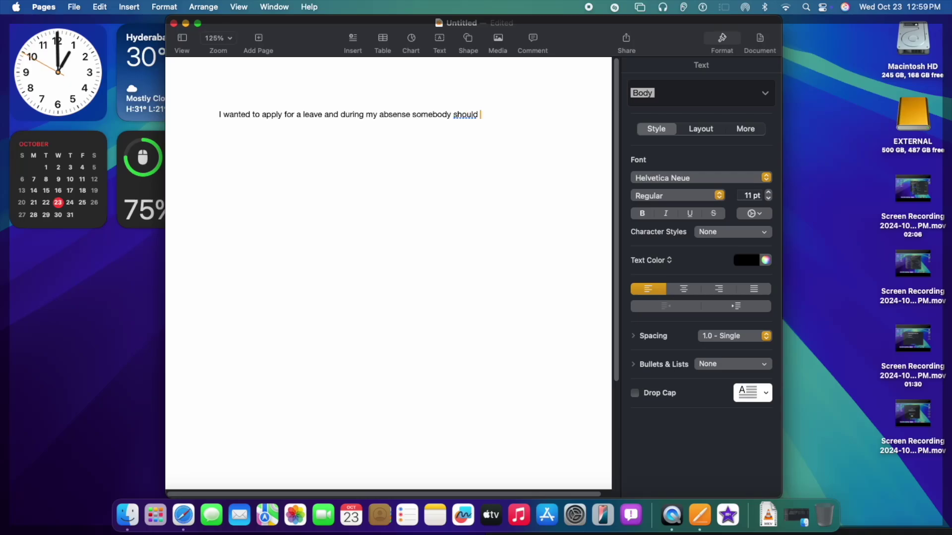
{"action": "type", "text": "take care of my work"}
{"action": "key", "text": "Return"}
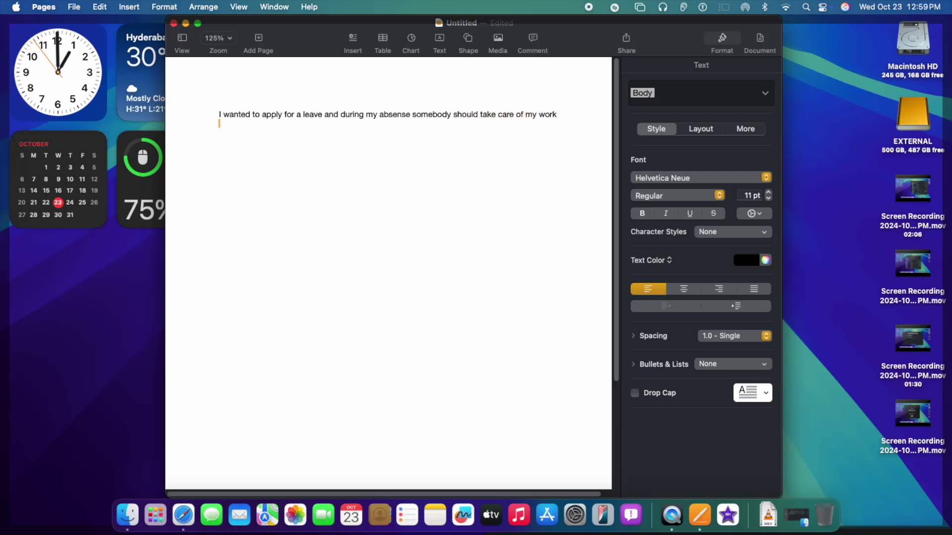
{"action": "key", "text": "super+a"}
- Replace the leave sentence with a Writing Tools friendly rewrite, then select the rewritten paragraph
{"action": "right_click", "coordinate": [552, 115]}
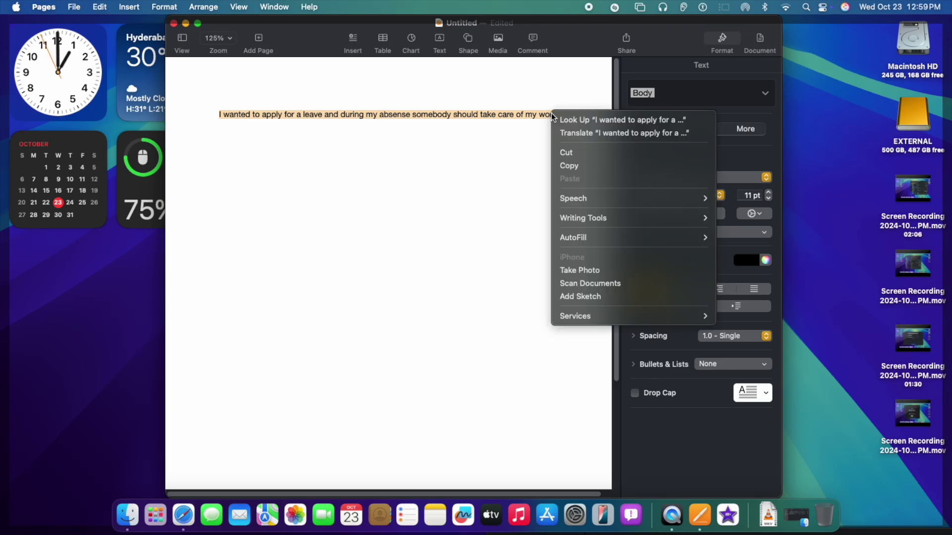
{"action": "mouse_move", "coordinate": [592, 217]}
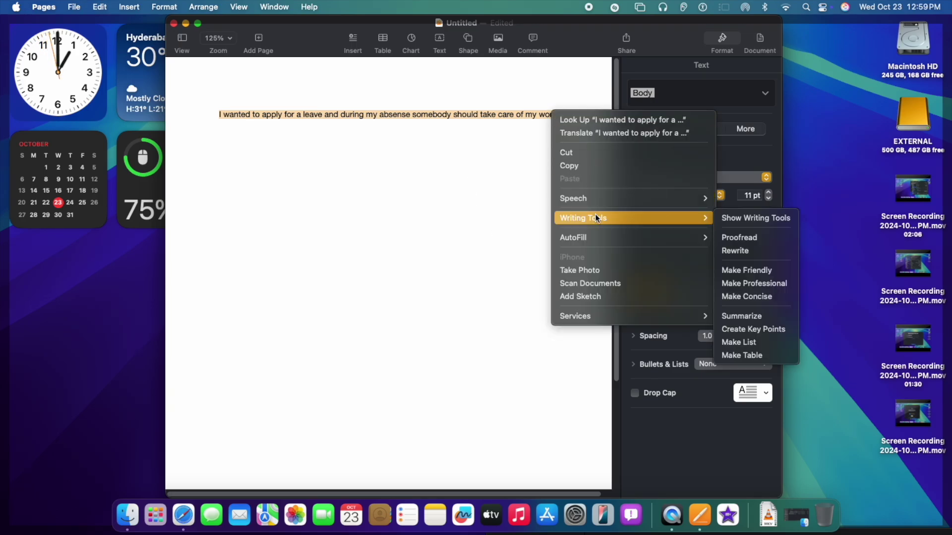
{"action": "left_click", "coordinate": [770, 221]}
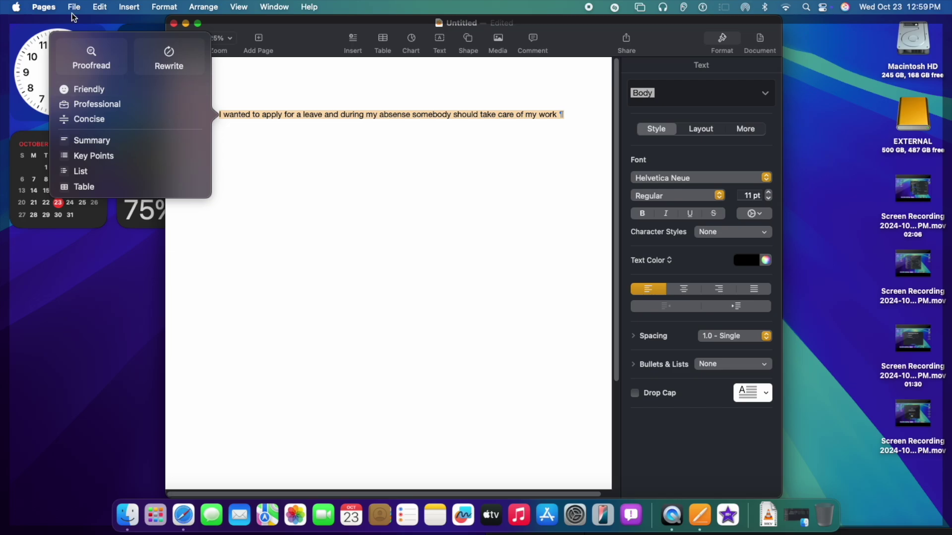
{"action": "left_click", "coordinate": [82, 87]}
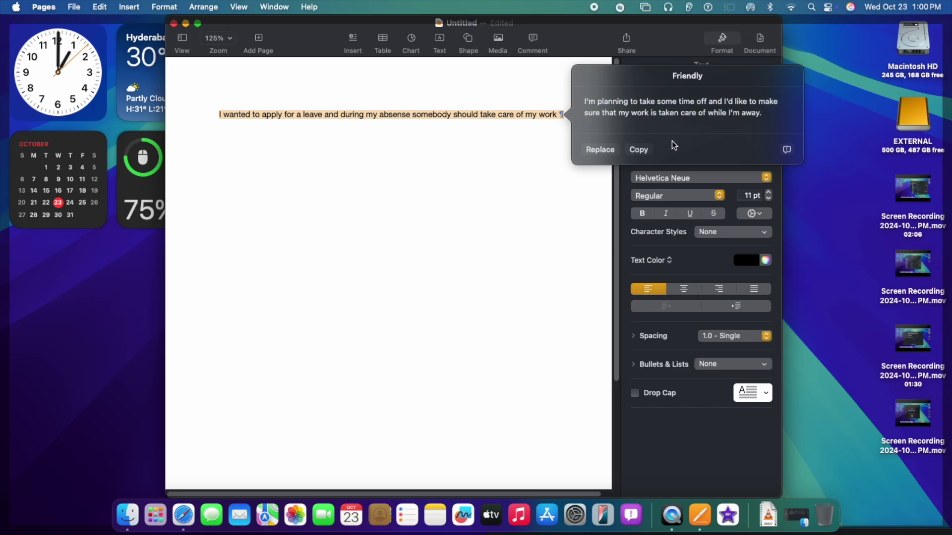
{"action": "left_click", "coordinate": [589, 149]}
{"action": "left_click_drag", "start_coordinate": [368, 131], "coordinate": [195, 98]}
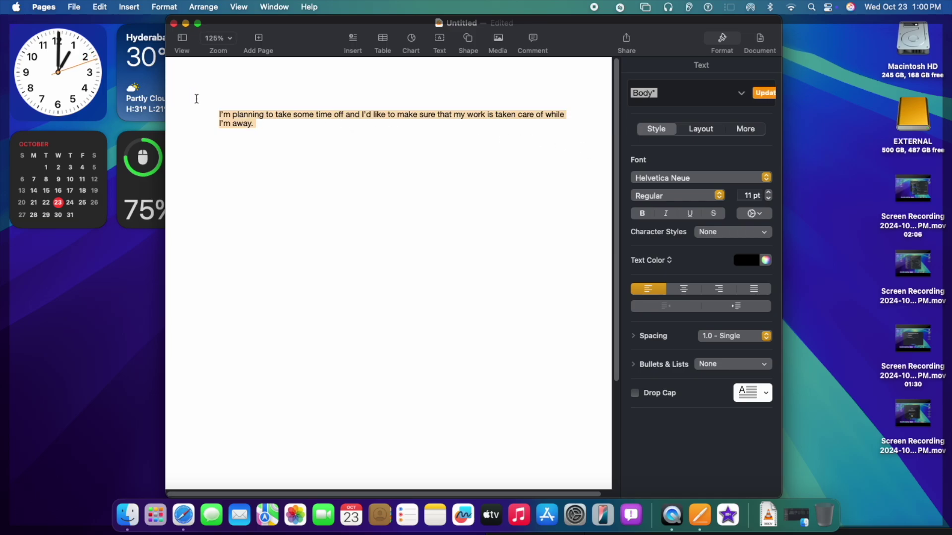
{"action": "right_click", "coordinate": [528, 114]}
- Replace the time-off paragraph with its Writing Tools Professional rewrite
{"action": "mouse_move", "coordinate": [572, 239]}
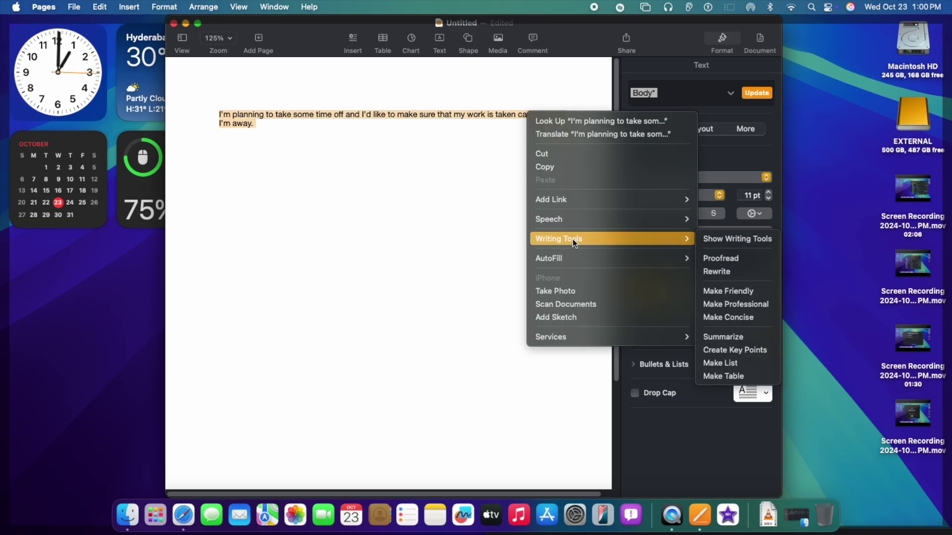
{"action": "left_click", "coordinate": [732, 240]}
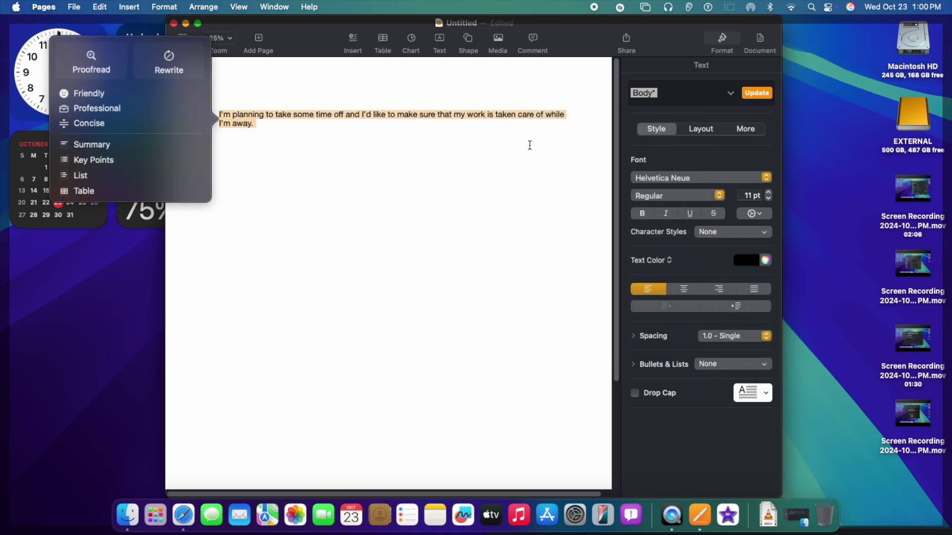
{"action": "left_click", "coordinate": [134, 108]}
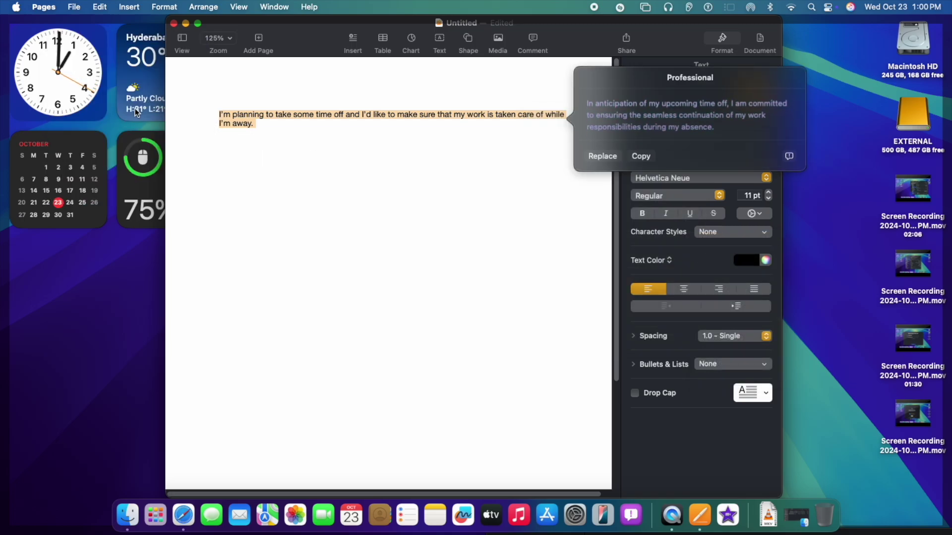
{"action": "left_click", "coordinate": [612, 153]}
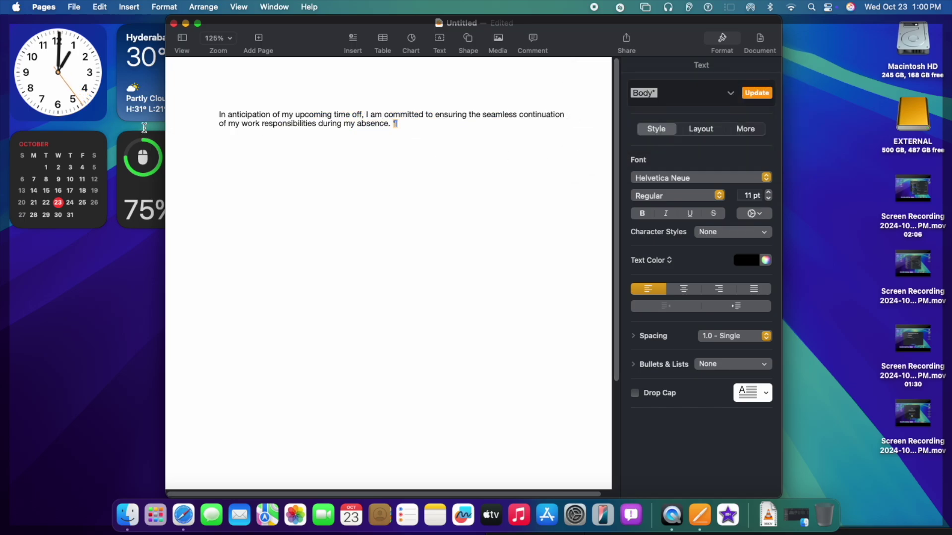
- Replace the paragraph with a Make Concise version, then close the document and delete it
{"action": "triple_click", "coordinate": [395, 124]}
{"action": "mouse_move", "coordinate": [436, 93]}
{"action": "right_click", "coordinate": [435, 116]}
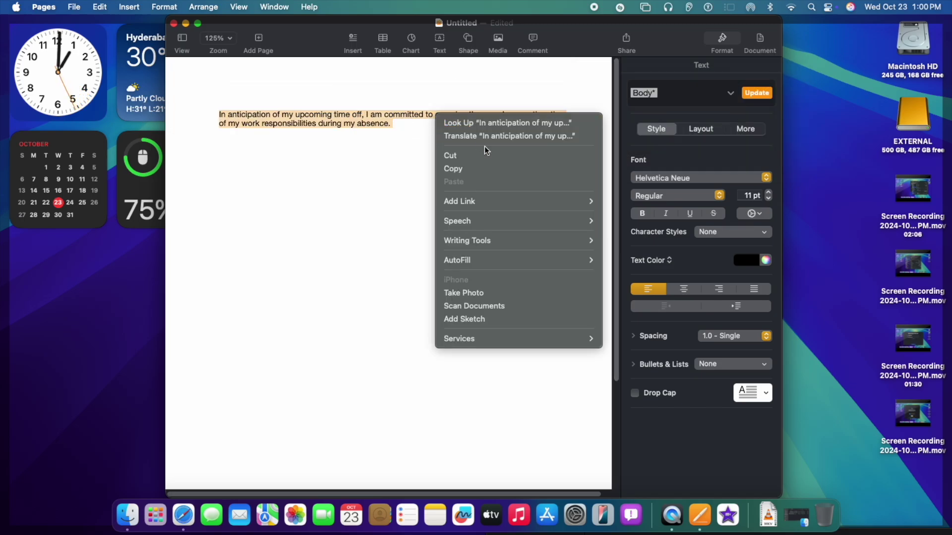
{"action": "mouse_move", "coordinate": [528, 245]}
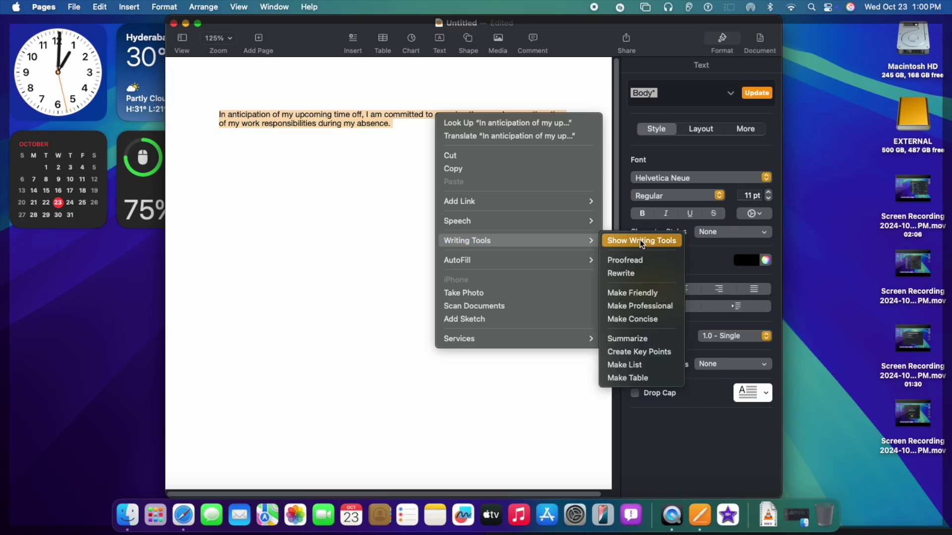
{"action": "left_click", "coordinate": [642, 318]}
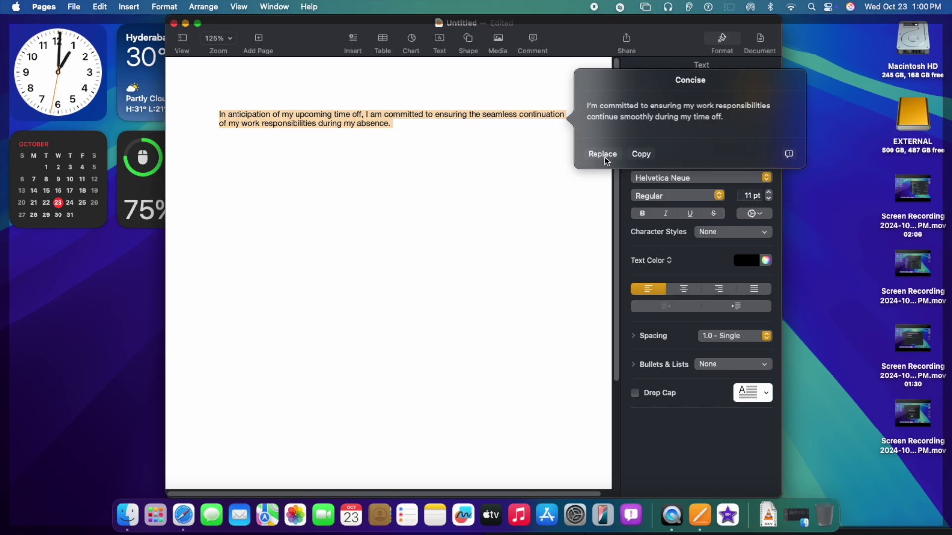
{"action": "left_click", "coordinate": [603, 154]}
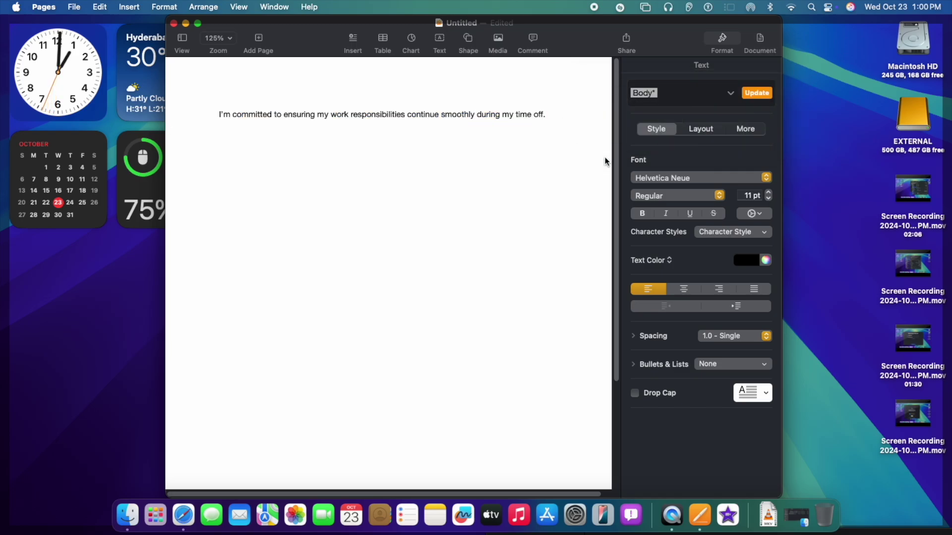
{"action": "left_click", "coordinate": [174, 25]}
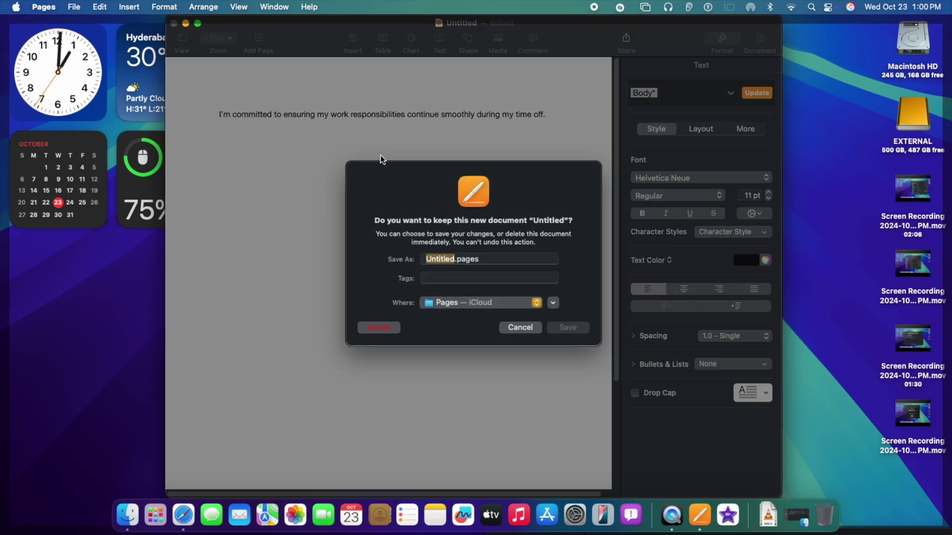
{"action": "left_click", "coordinate": [383, 330]}
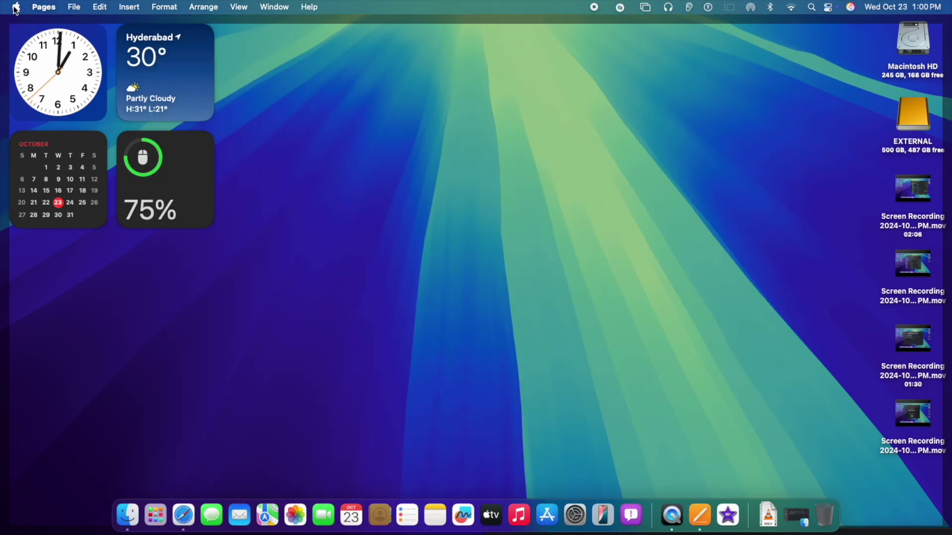
- Cancel an accidental shutdown and launch Photos from Launchpad
{"action": "left_click", "coordinate": [22, 8]}
{"action": "left_click", "coordinate": [54, 144]}
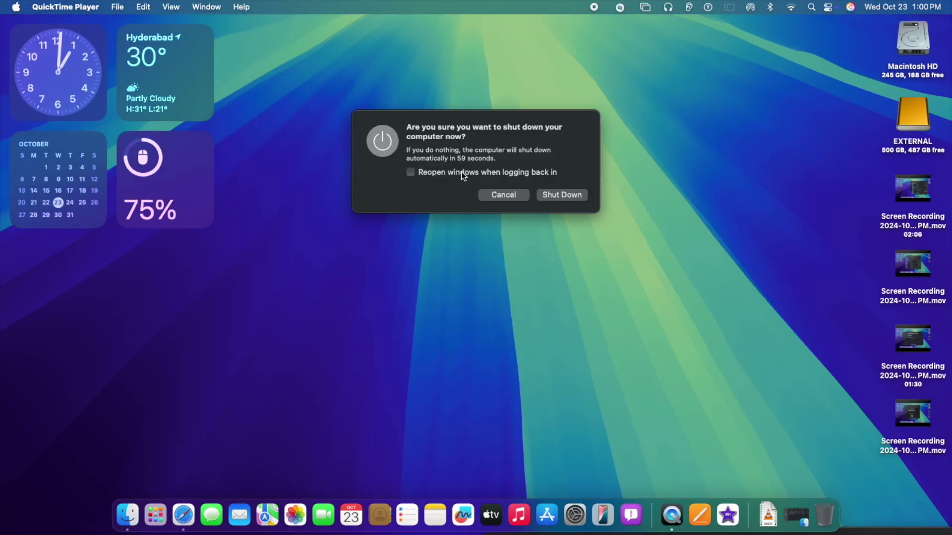
{"action": "left_click", "coordinate": [503, 195]}
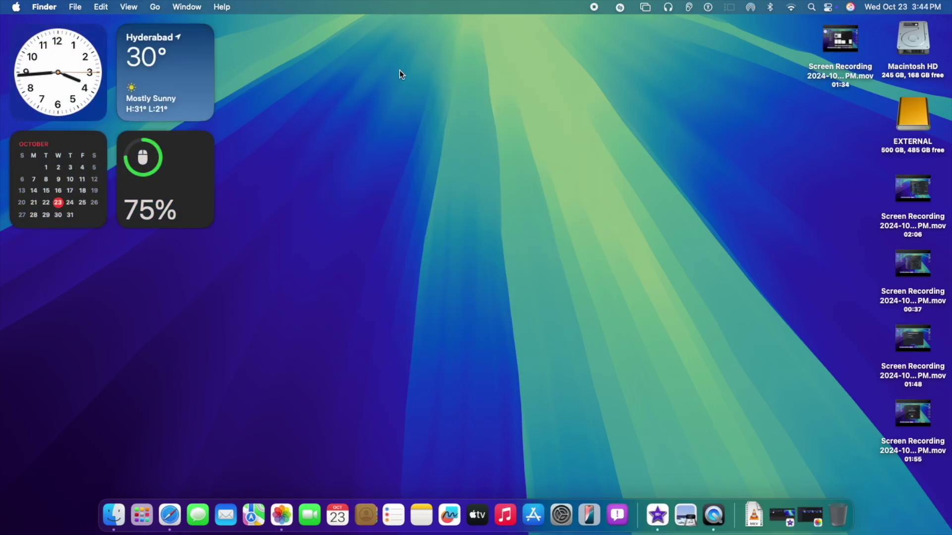
{"action": "left_click", "coordinate": [142, 515]}
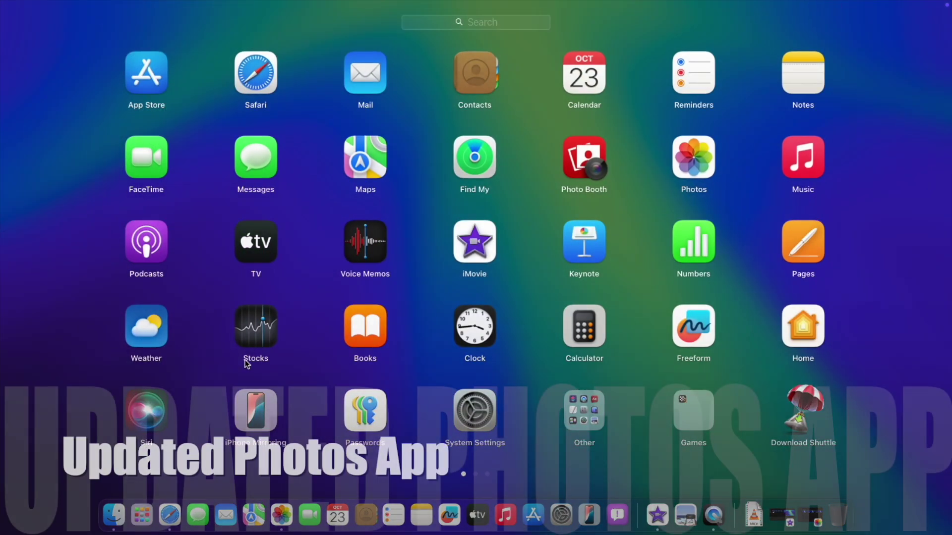
{"action": "scroll", "coordinate": [247, 365], "scroll_direction": "down", "scroll_amount": 2}
{"action": "scroll", "coordinate": [246, 364], "scroll_direction": "up", "scroll_amount": 2}
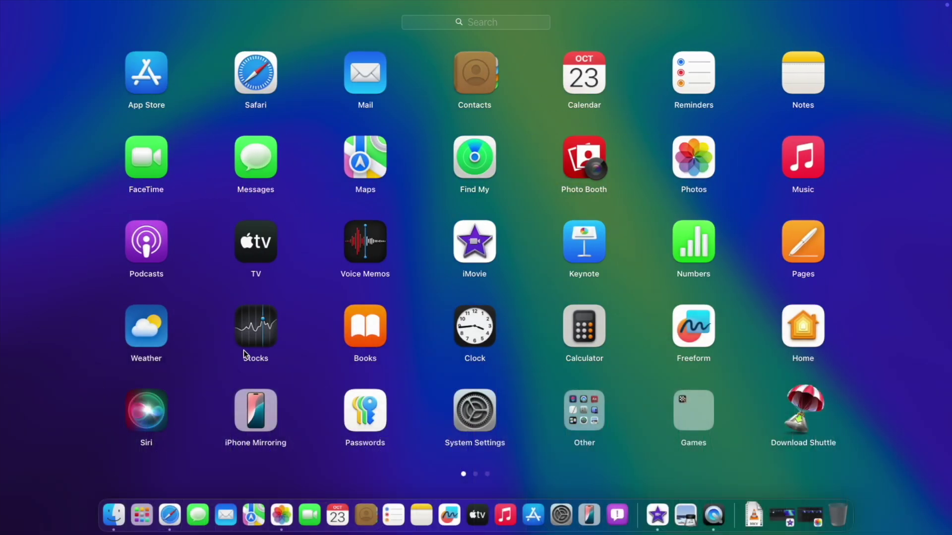
{"action": "left_click", "coordinate": [696, 146]}
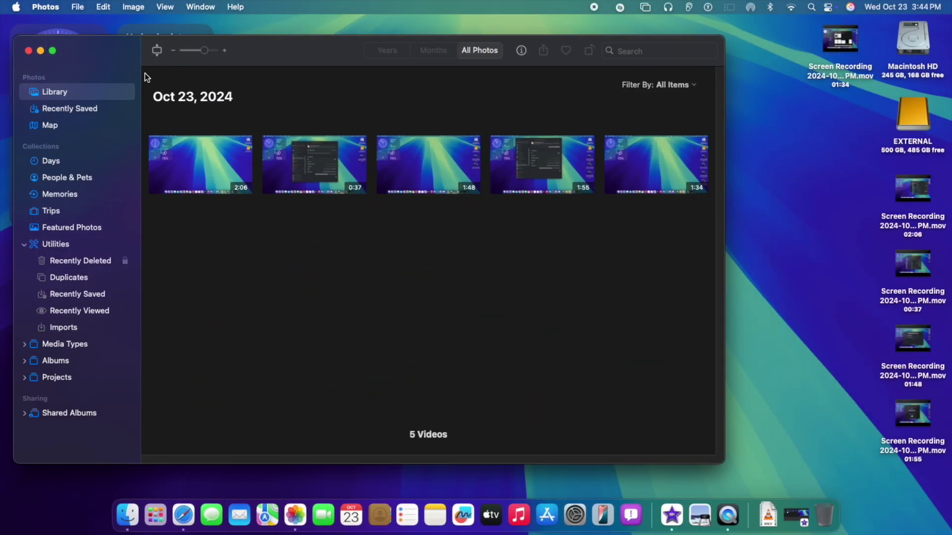
- Browse the Albums, Projects, Media Types, Memories, Trips, Featured Photos and Utilities collections in Photos
{"action": "left_click", "coordinate": [56, 6]}
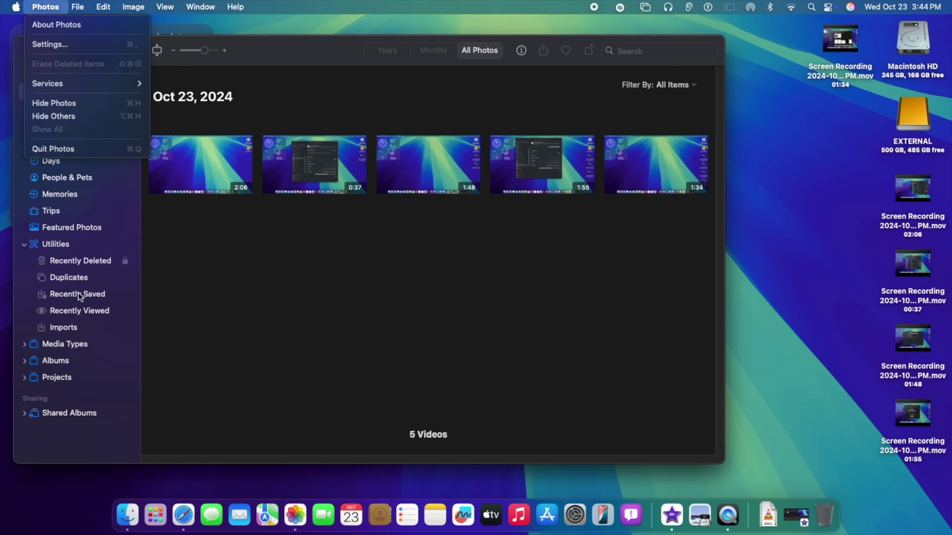
{"action": "left_click", "coordinate": [97, 361]}
{"action": "left_click", "coordinate": [29, 362]}
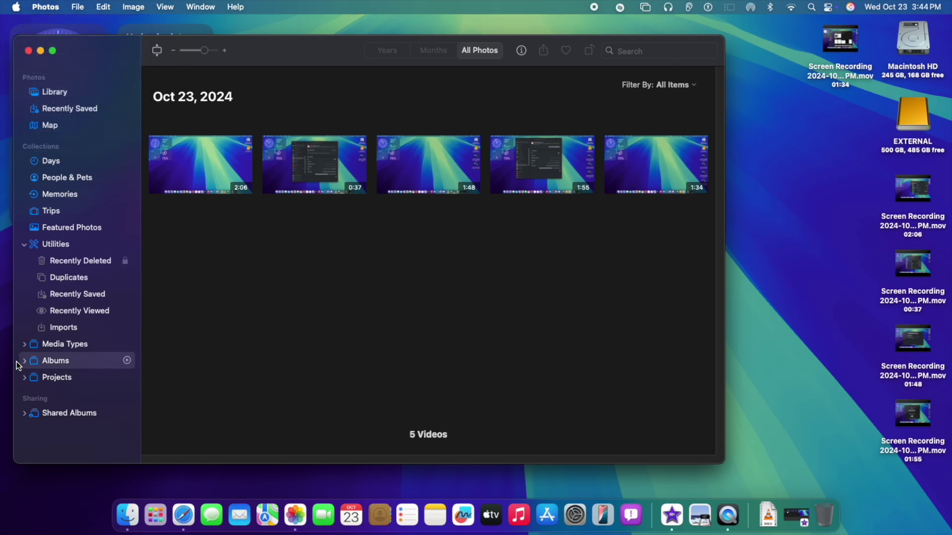
{"action": "left_click", "coordinate": [23, 378]}
{"action": "left_click", "coordinate": [27, 344]}
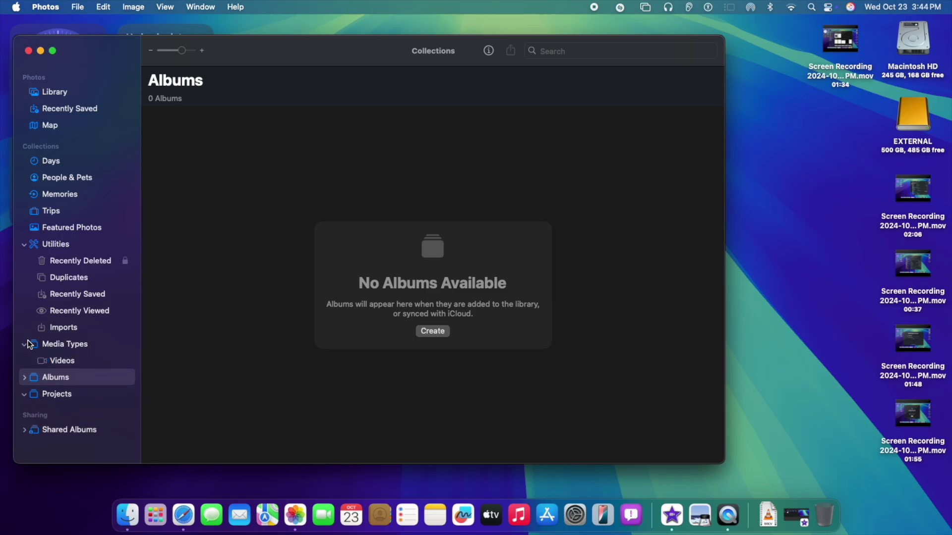
{"action": "left_click", "coordinate": [66, 193]}
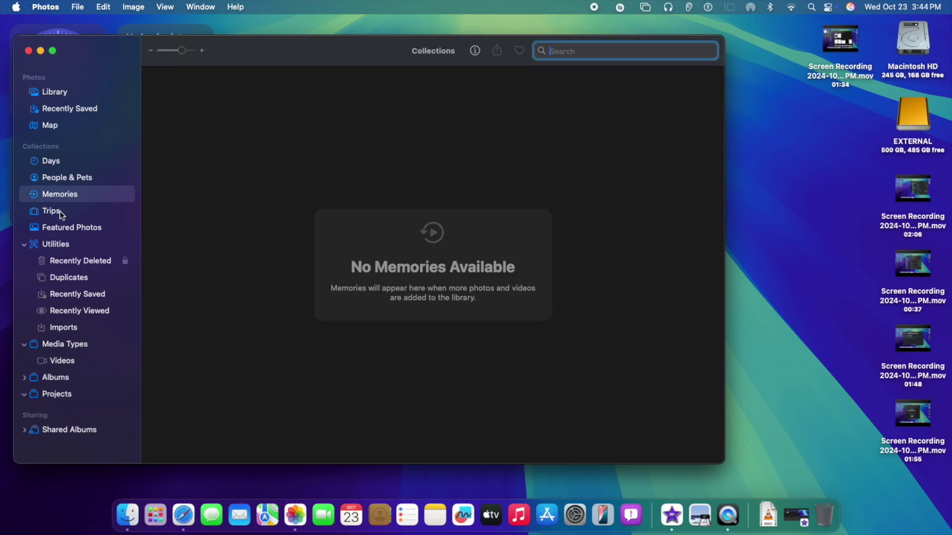
{"action": "left_click", "coordinate": [60, 210]}
{"action": "left_click", "coordinate": [62, 226]}
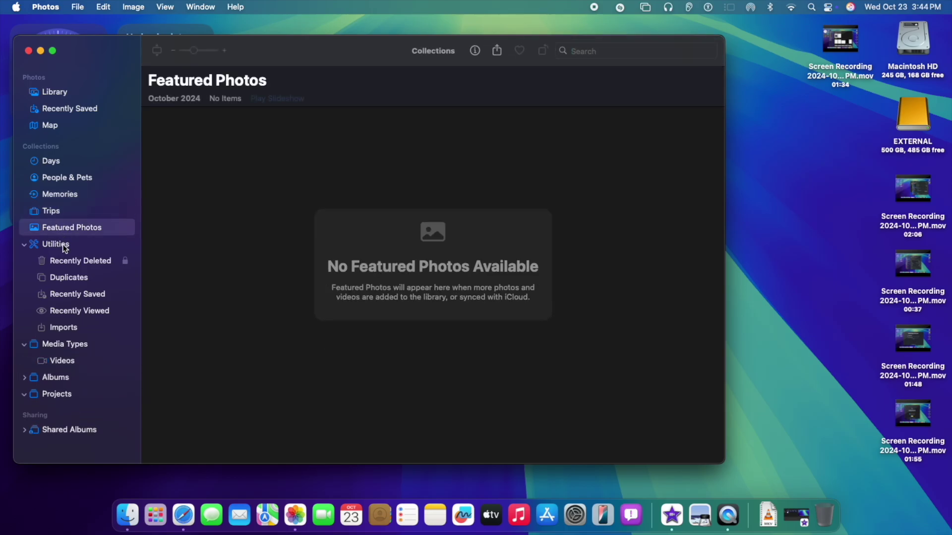
{"action": "left_click", "coordinate": [63, 246]}
- View Duplicates, People & Pets, Days and Memories, finishing on the empty Trips collection
{"action": "scroll", "coordinate": [242, 237], "scroll_direction": "down", "scroll_amount": 5}
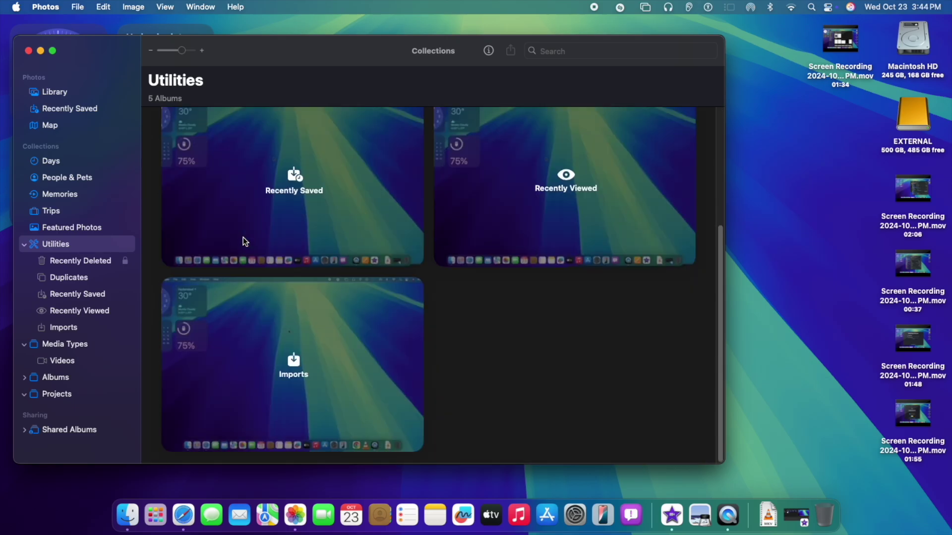
{"action": "left_click", "coordinate": [71, 277]}
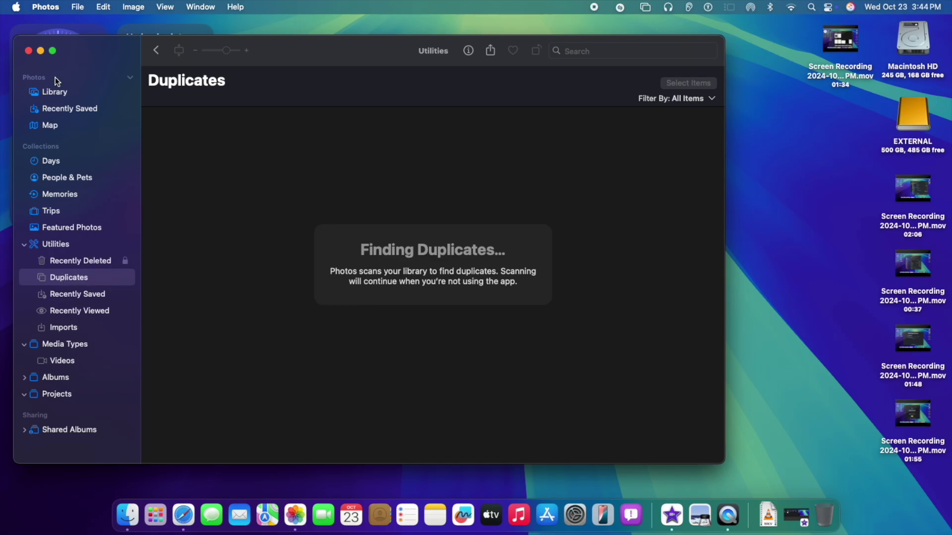
{"action": "left_click", "coordinate": [57, 174]}
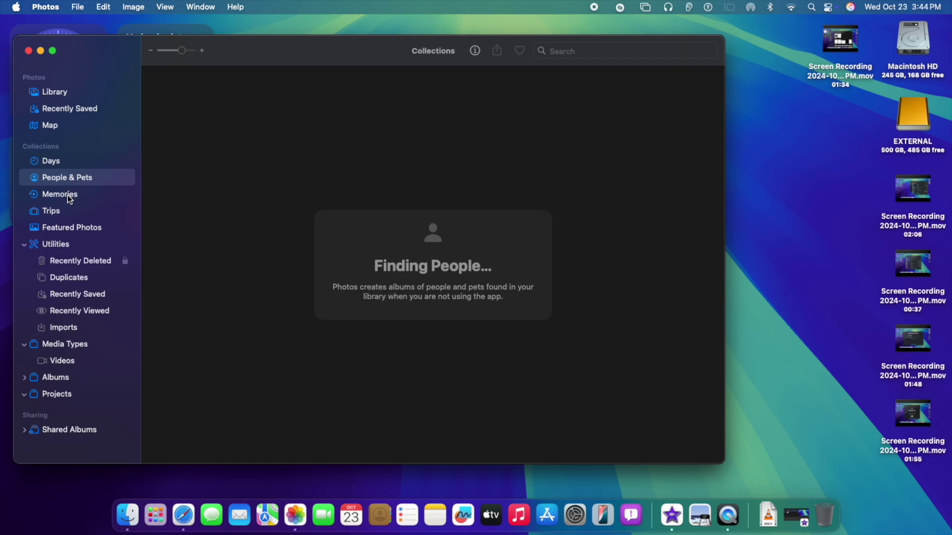
{"action": "left_click", "coordinate": [71, 160]}
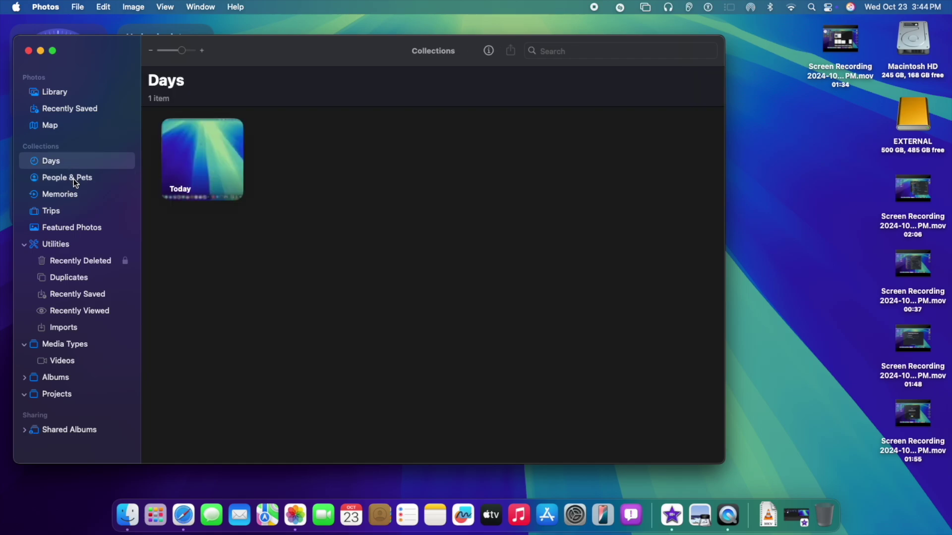
{"action": "left_click", "coordinate": [76, 179]}
{"action": "left_click", "coordinate": [83, 202]}
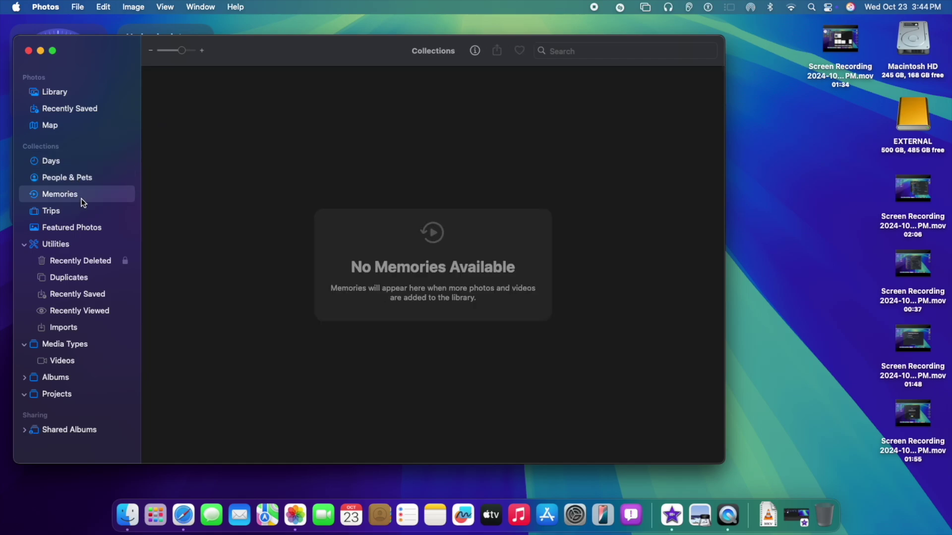
{"action": "left_click", "coordinate": [73, 215]}
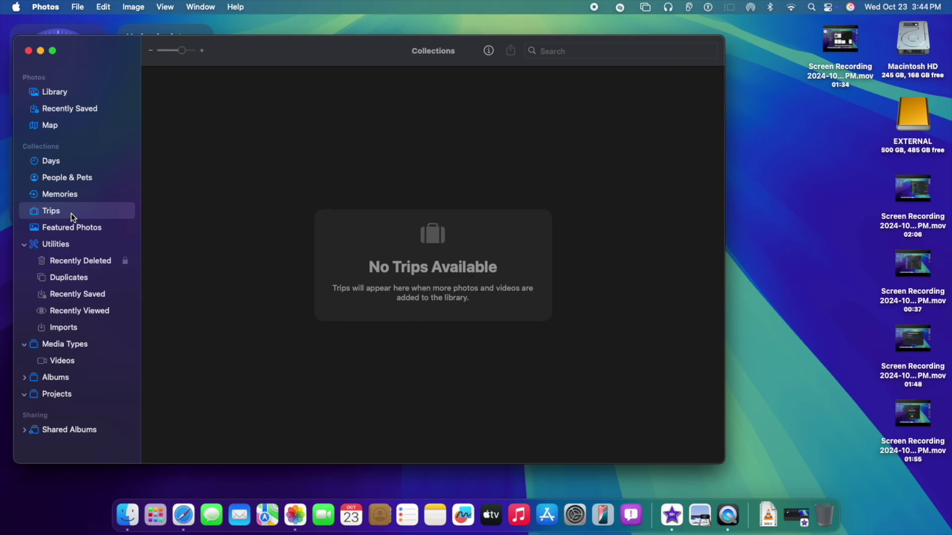
- Look over the Photos General and iCloud settings, then close the settings and the Photos window
{"action": "left_click", "coordinate": [27, 5]}
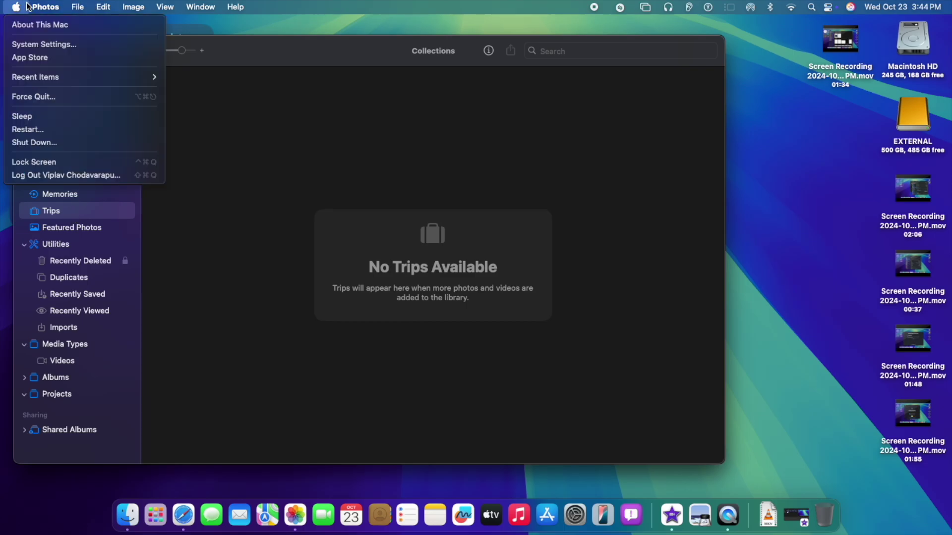
{"action": "mouse_move", "coordinate": [45, 7]}
{"action": "left_click", "coordinate": [75, 41]}
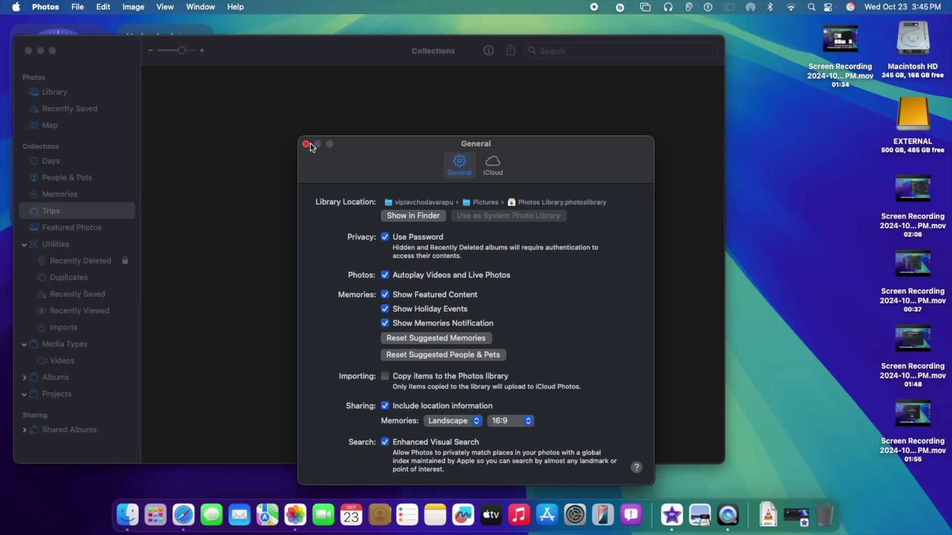
{"action": "left_click", "coordinate": [491, 165]}
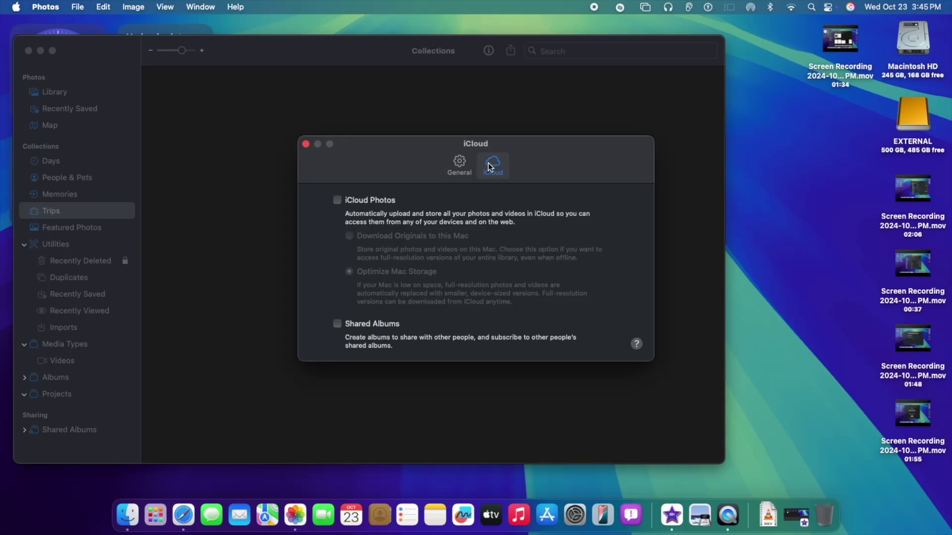
{"action": "left_click", "coordinate": [306, 144]}
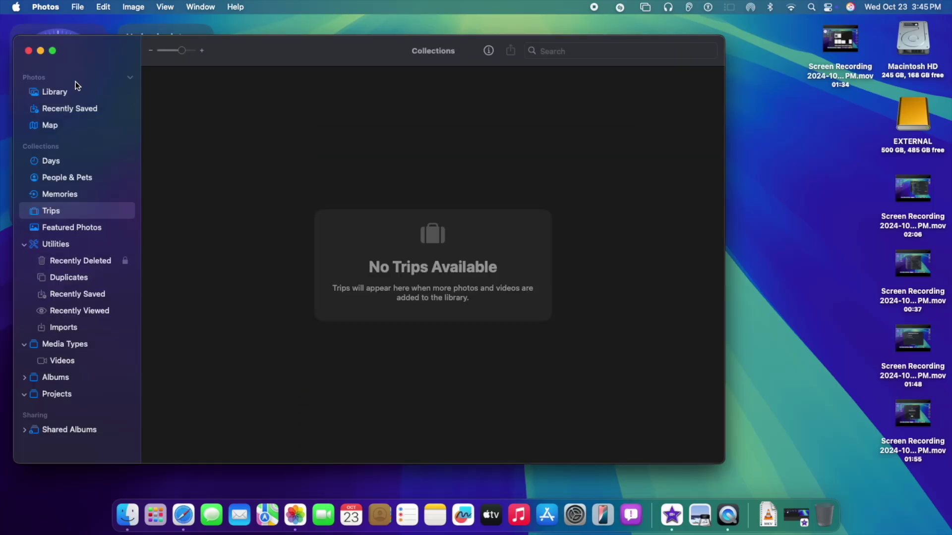
{"action": "left_click", "coordinate": [28, 51]}
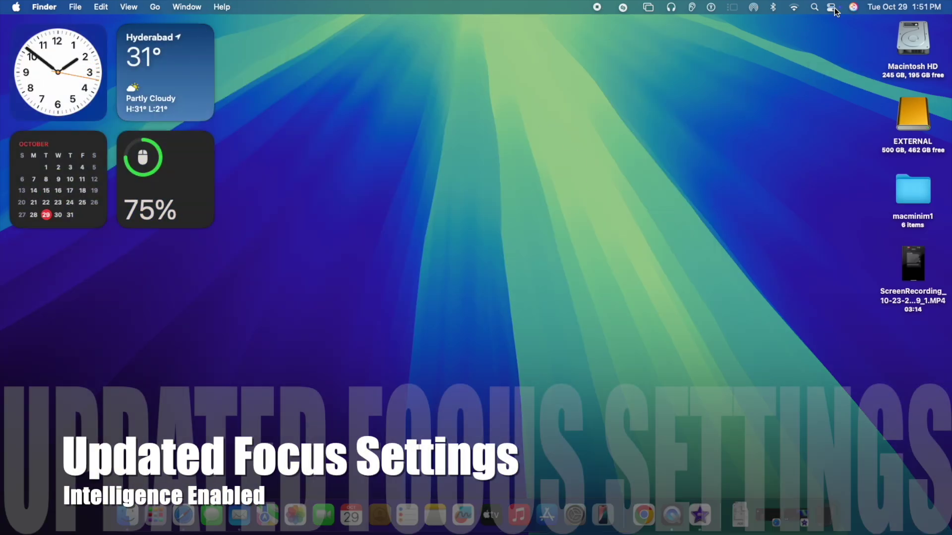
- Open the Reduce Interruptions Focus settings from Control Center and begin adding a Focus filter
{"action": "left_click", "coordinate": [831, 7]}
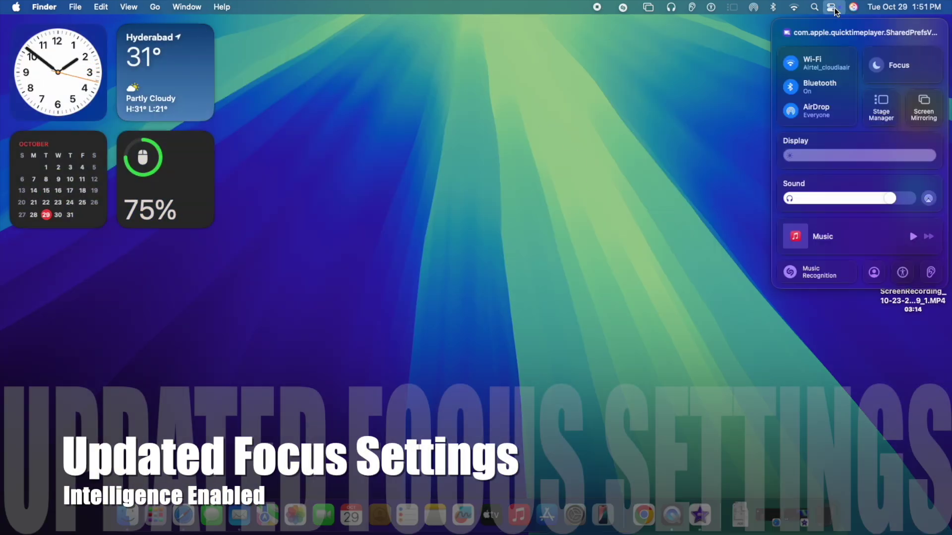
{"action": "left_click", "coordinate": [890, 62]}
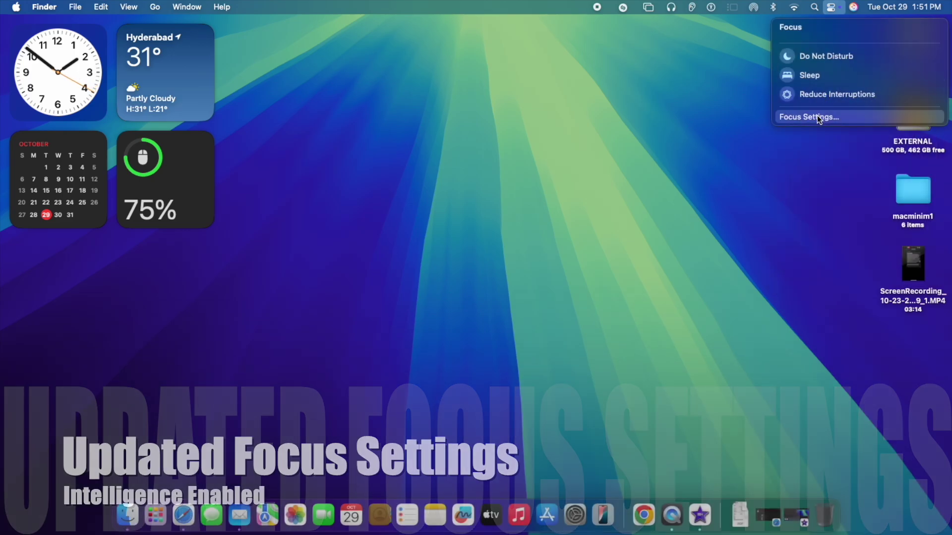
{"action": "left_click", "coordinate": [818, 117]}
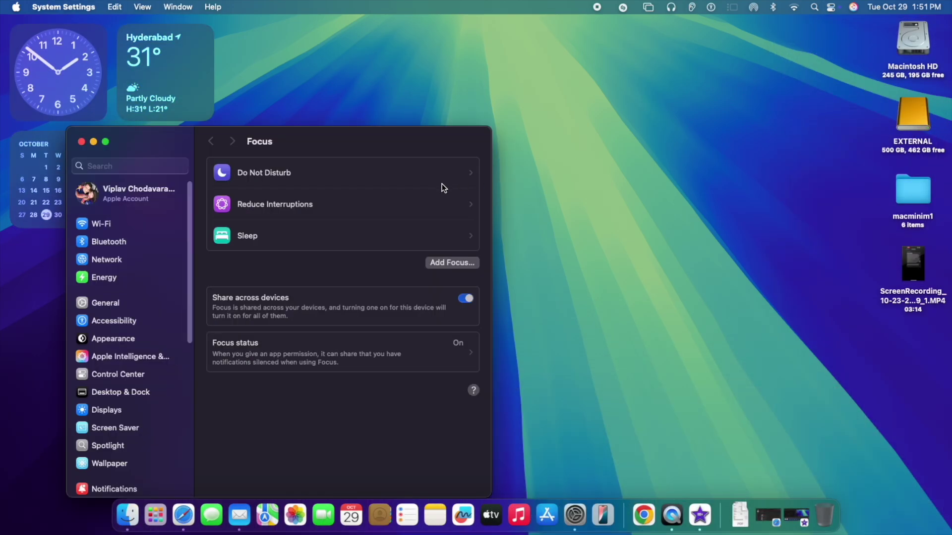
{"action": "left_click", "coordinate": [311, 206]}
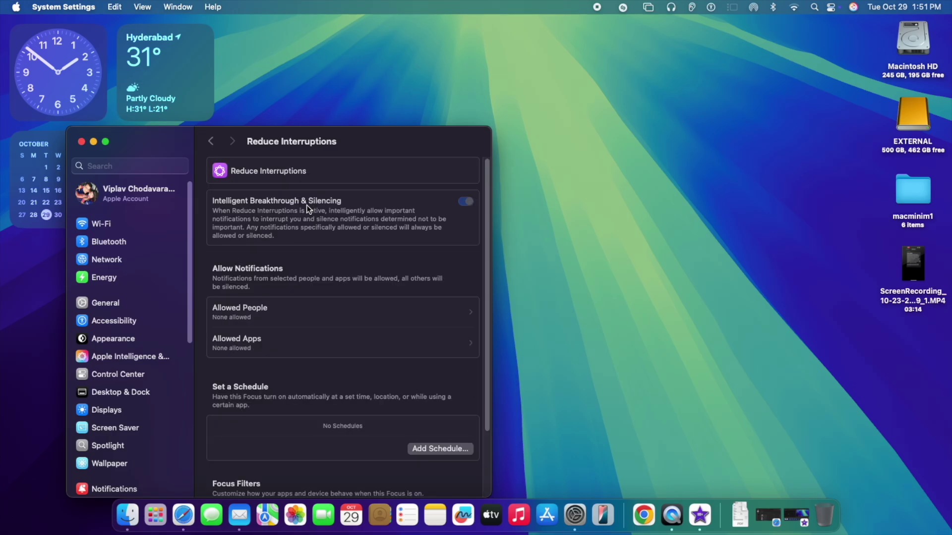
{"action": "left_click_drag", "start_coordinate": [342, 129], "coordinate": [365, 43]}
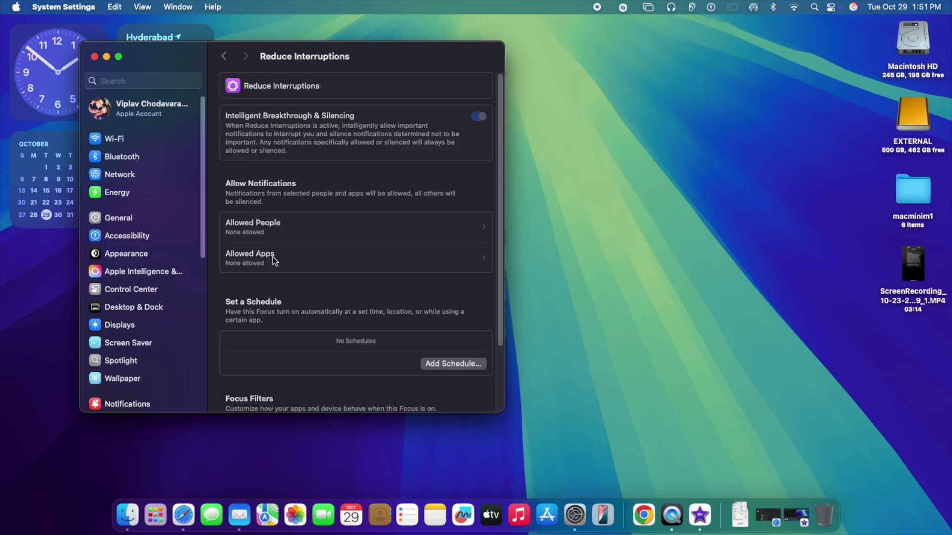
{"action": "scroll", "coordinate": [286, 272], "scroll_direction": "down", "scroll_amount": 5}
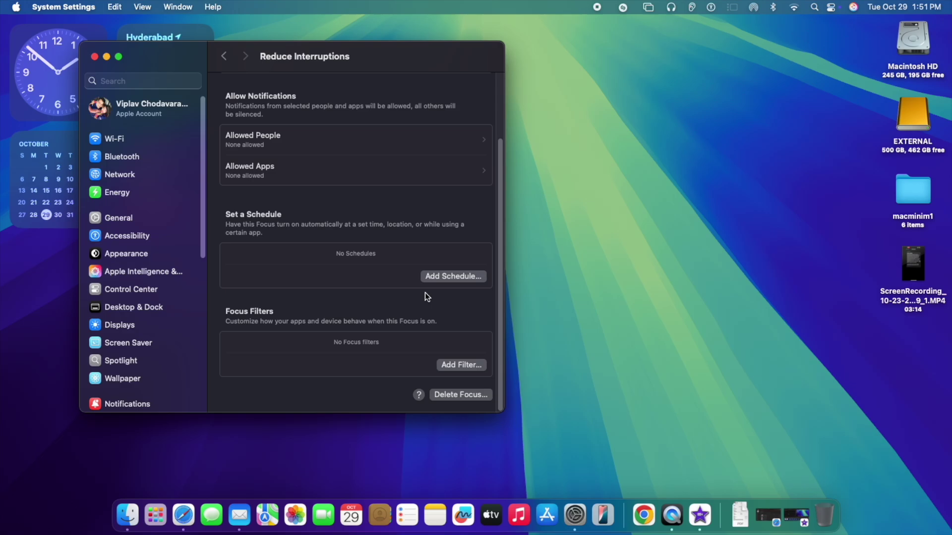
{"action": "left_click", "coordinate": [454, 362]}
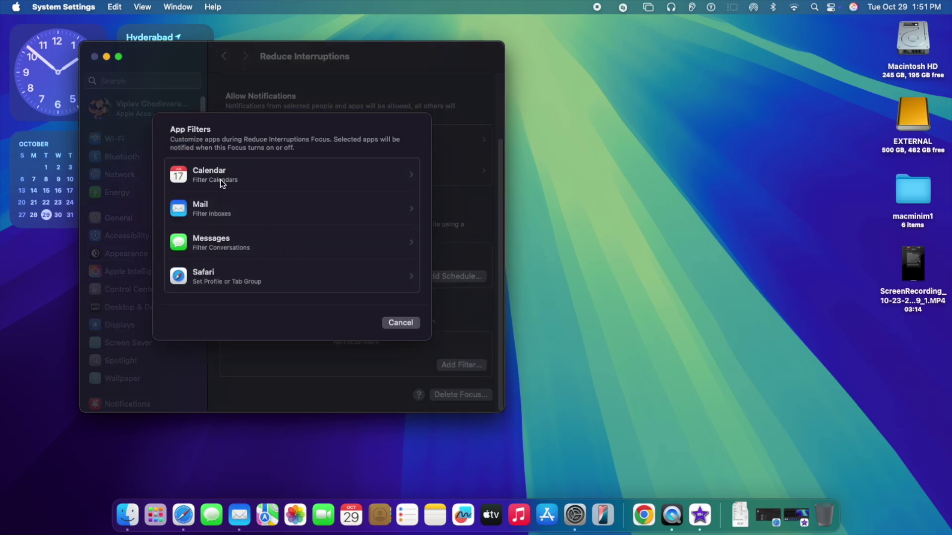
{"action": "left_click", "coordinate": [269, 249]}
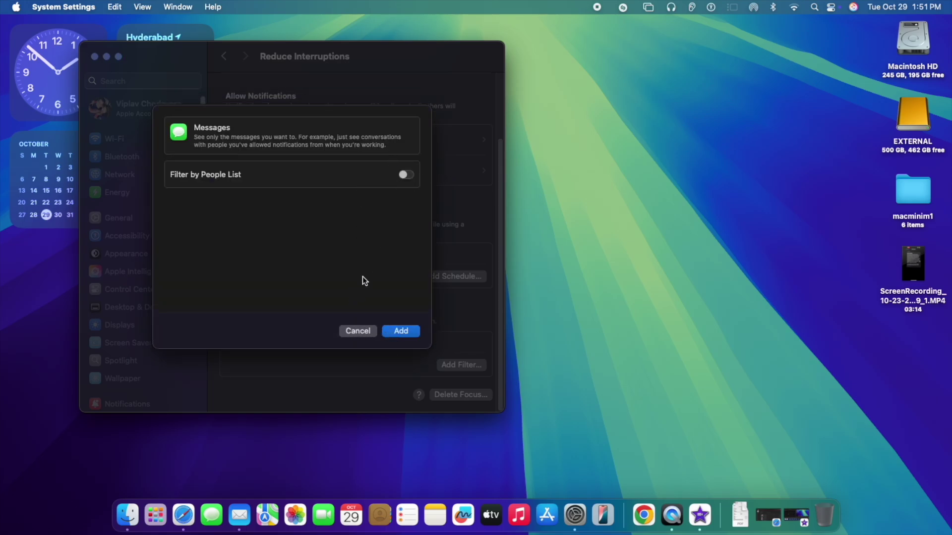
{"action": "left_click", "coordinate": [359, 330]}
{"action": "left_click", "coordinate": [393, 325]}
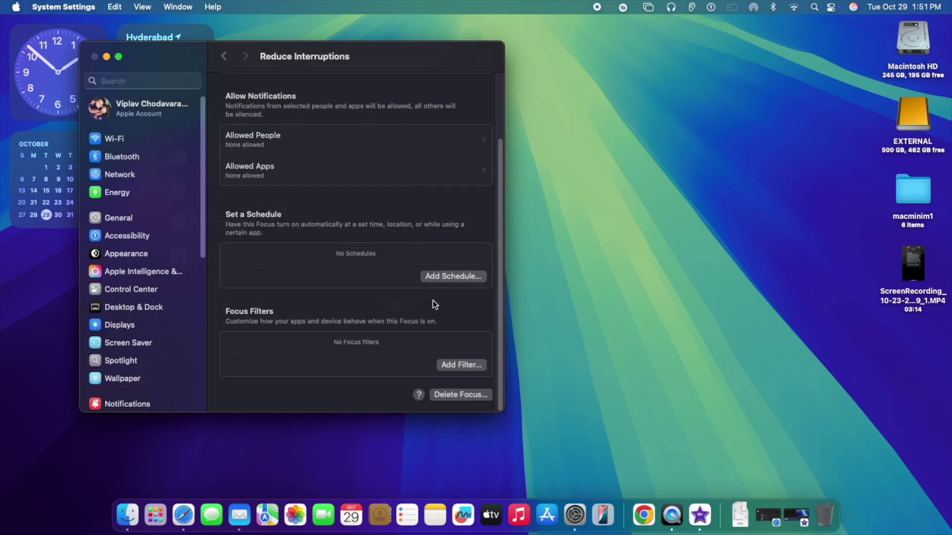
{"action": "left_click", "coordinate": [453, 275]}
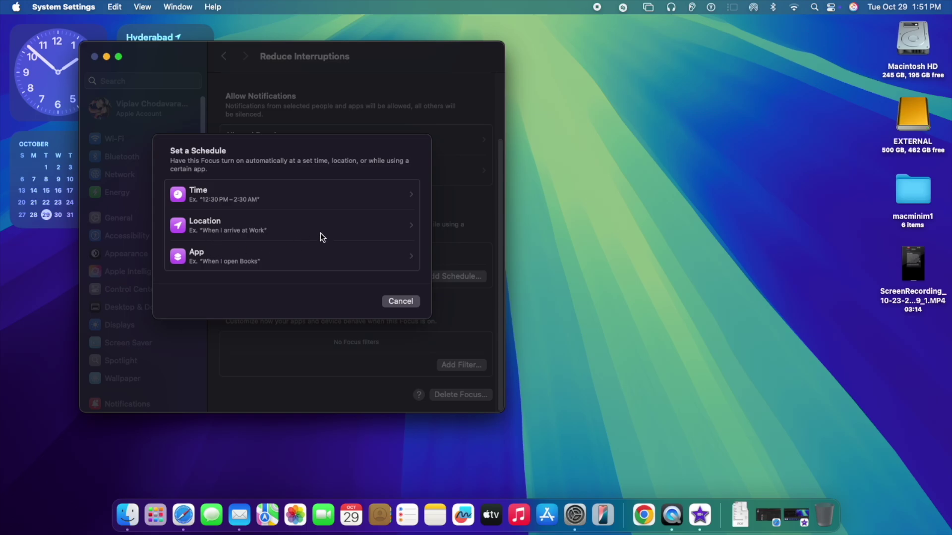
{"action": "left_click", "coordinate": [321, 208]}
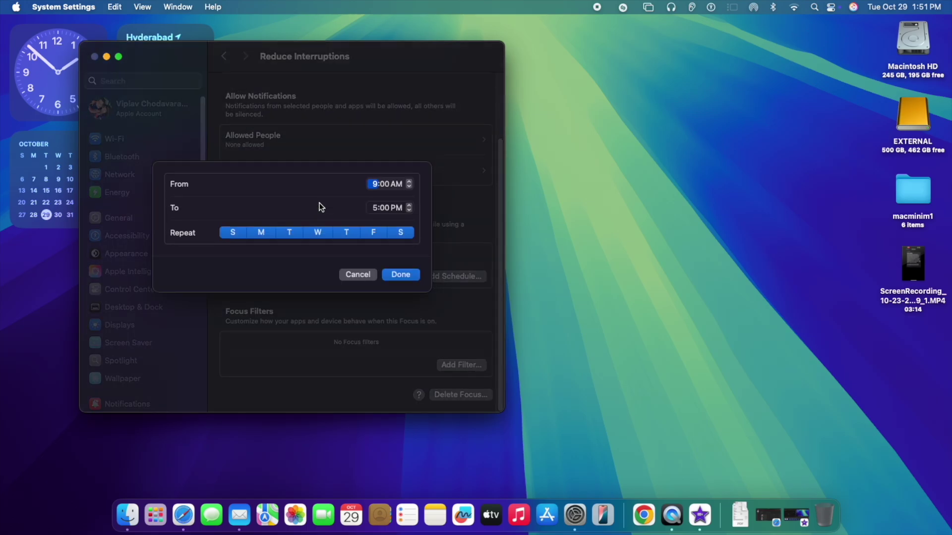
{"action": "left_click", "coordinate": [357, 274]}
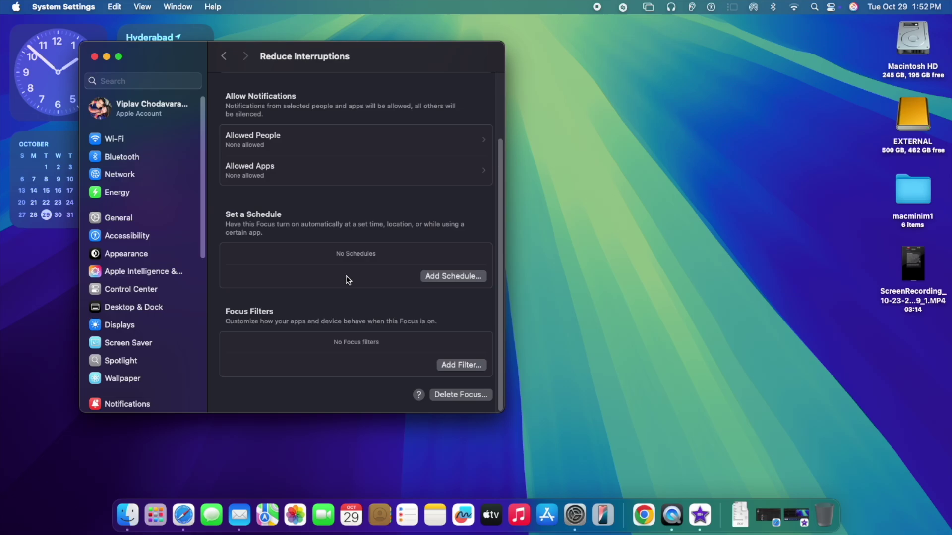
{"action": "scroll", "coordinate": [335, 176], "scroll_direction": "up", "scroll_amount": 3}
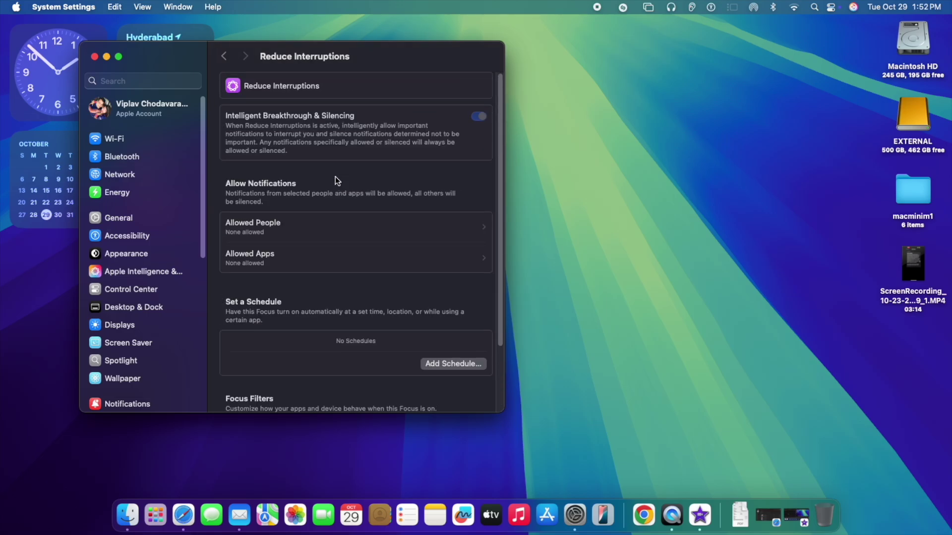
- Check the Siri Responses options under Apple Intelligence & Siri, then close System Settings
{"action": "left_click", "coordinate": [151, 269]}
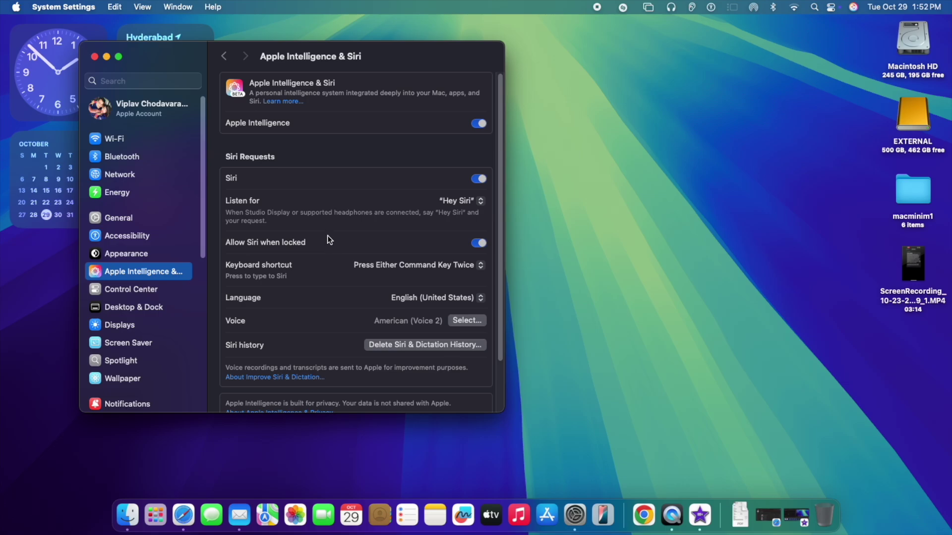
{"action": "scroll", "coordinate": [327, 236], "scroll_direction": "down", "scroll_amount": 3}
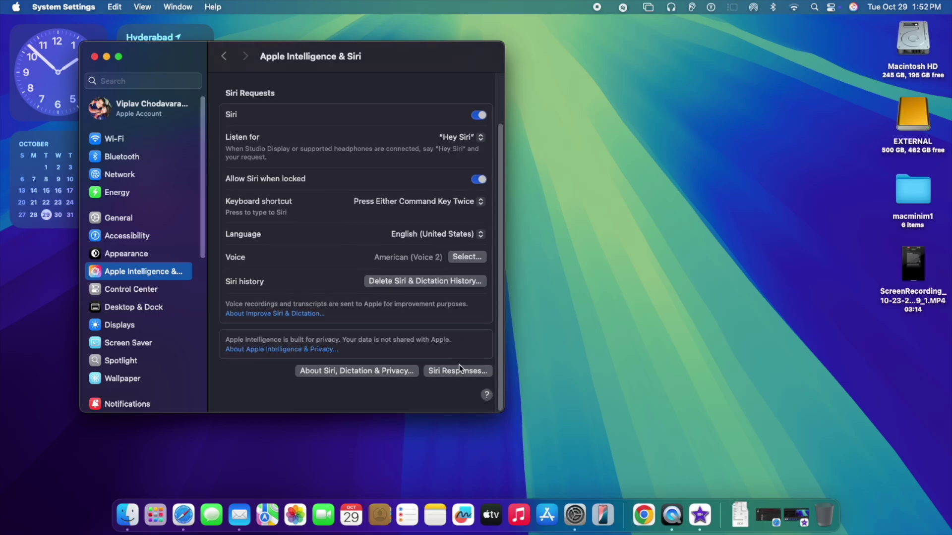
{"action": "left_click", "coordinate": [459, 369]}
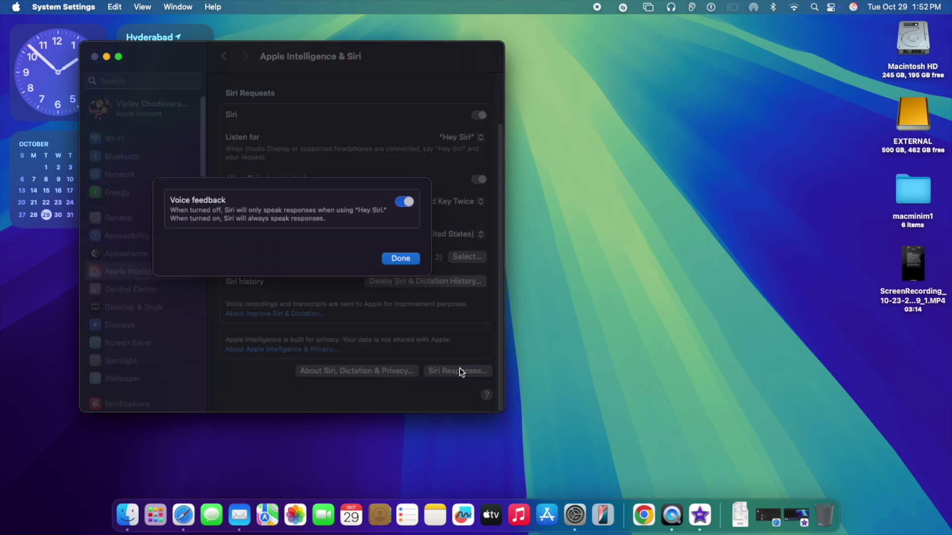
{"action": "left_click", "coordinate": [411, 259]}
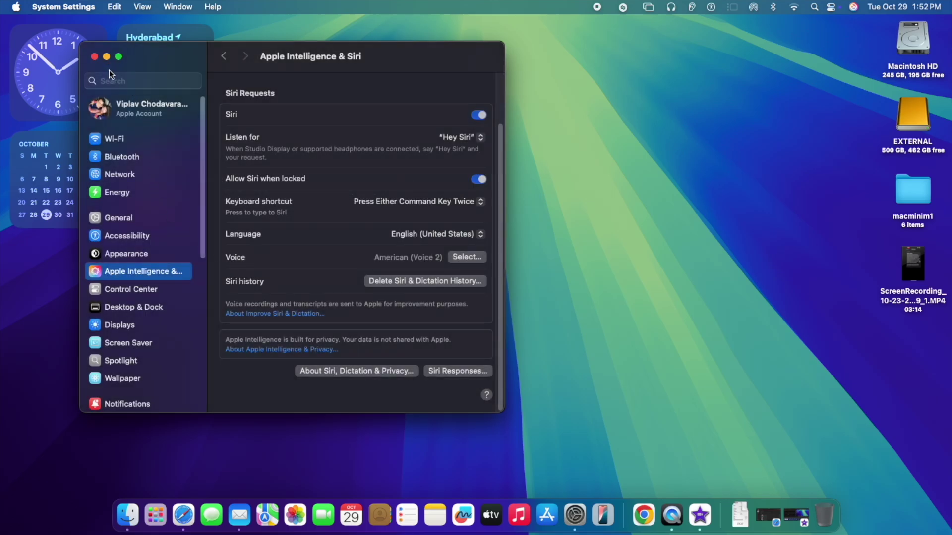
{"action": "left_click", "coordinate": [95, 57]}
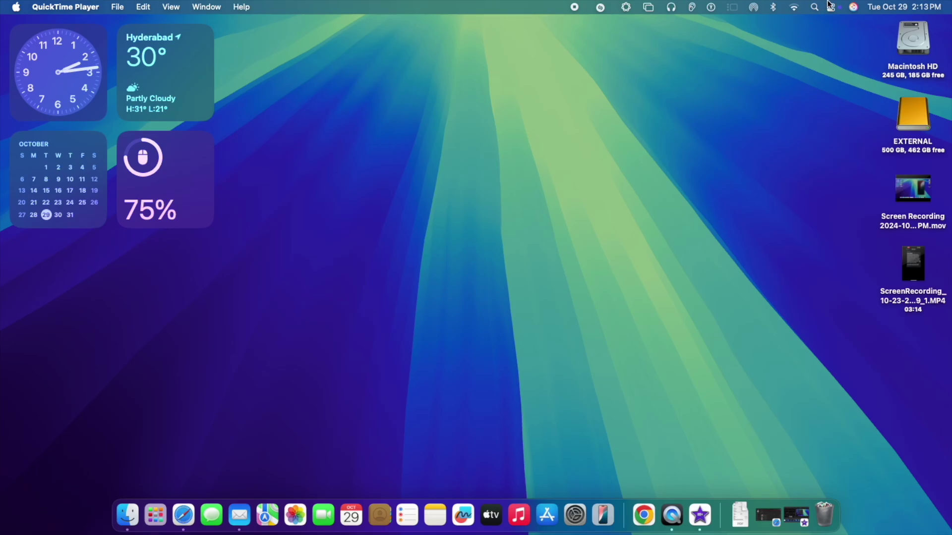
- Revisit the Reduce Interruptions Focus settings, close System Settings, and open About This Mac
{"action": "left_click", "coordinate": [830, 6]}
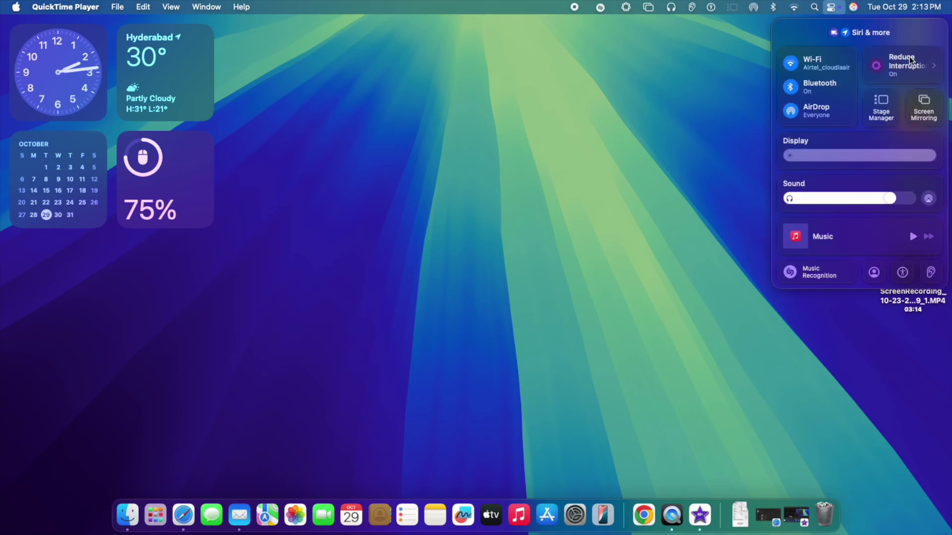
{"action": "left_click", "coordinate": [908, 73]}
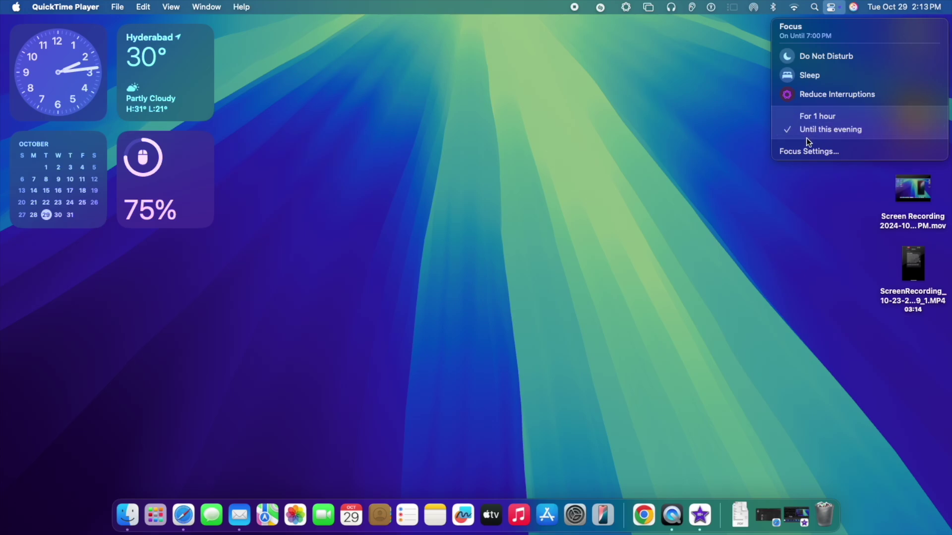
{"action": "left_click", "coordinate": [819, 152]}
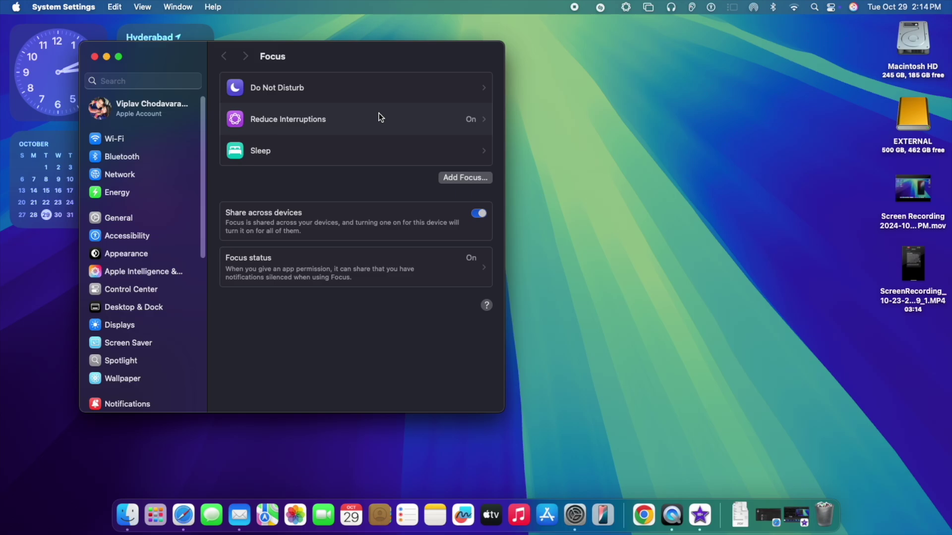
{"action": "left_click", "coordinate": [380, 118]}
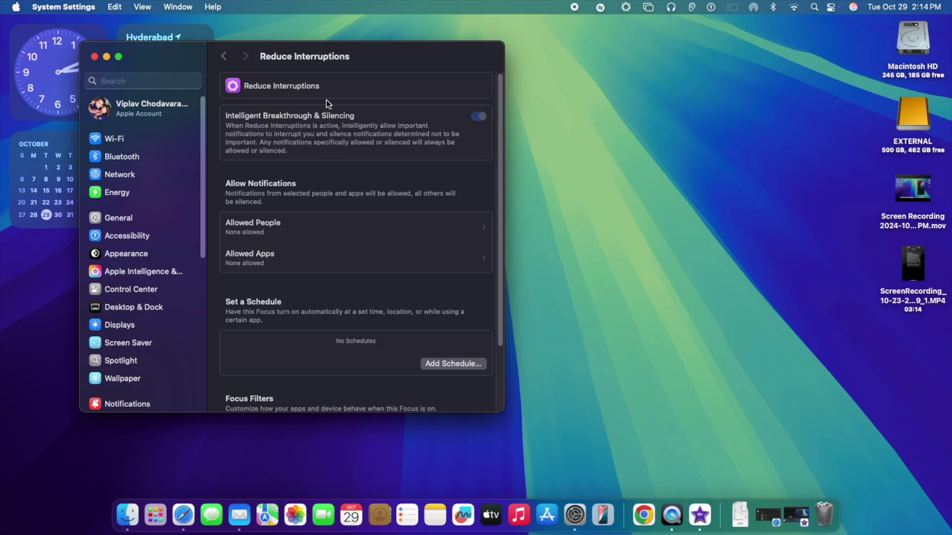
{"action": "left_click", "coordinate": [94, 58]}
{"action": "left_click", "coordinate": [16, 7]}
{"action": "left_click", "coordinate": [26, 25]}
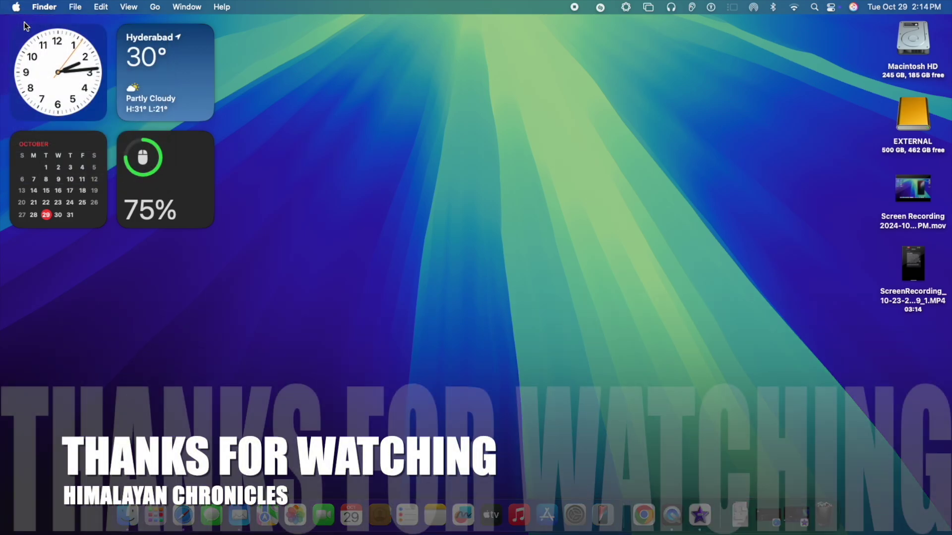